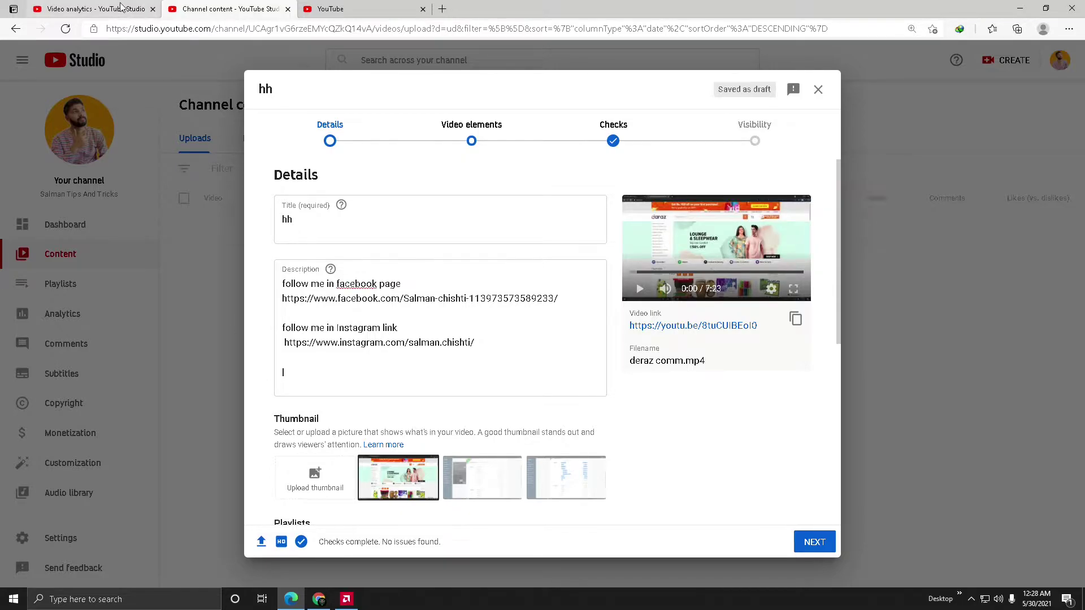
Review the Overview and Reach analytics of the published Daraz selling video
{"action": "left_click", "coordinate": [97, 8]}
{"action": "mouse_move", "coordinate": [266, 349]}
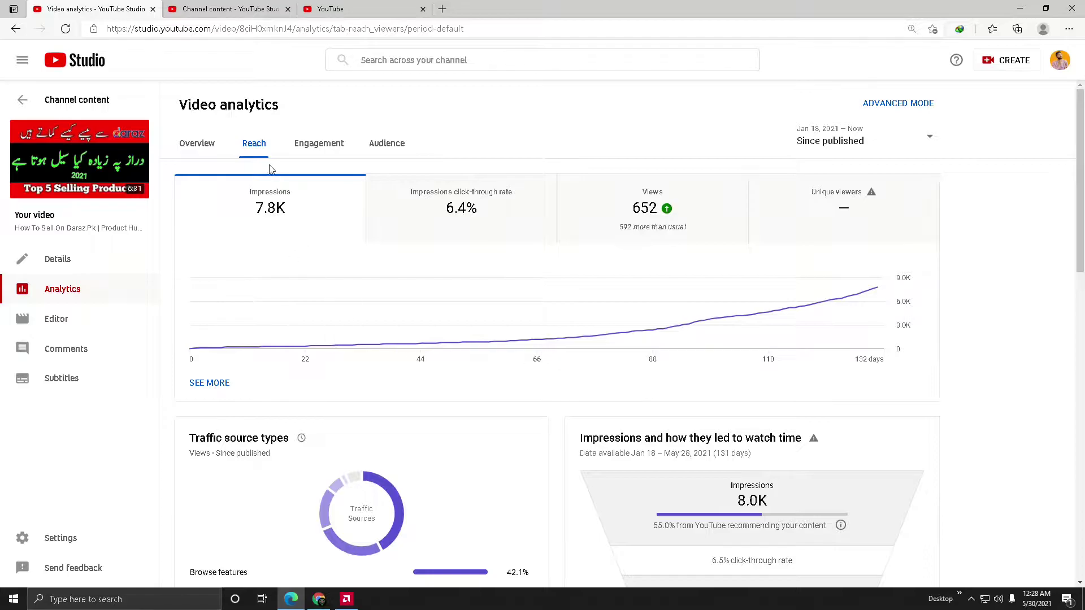
{"action": "left_click", "coordinate": [203, 146]}
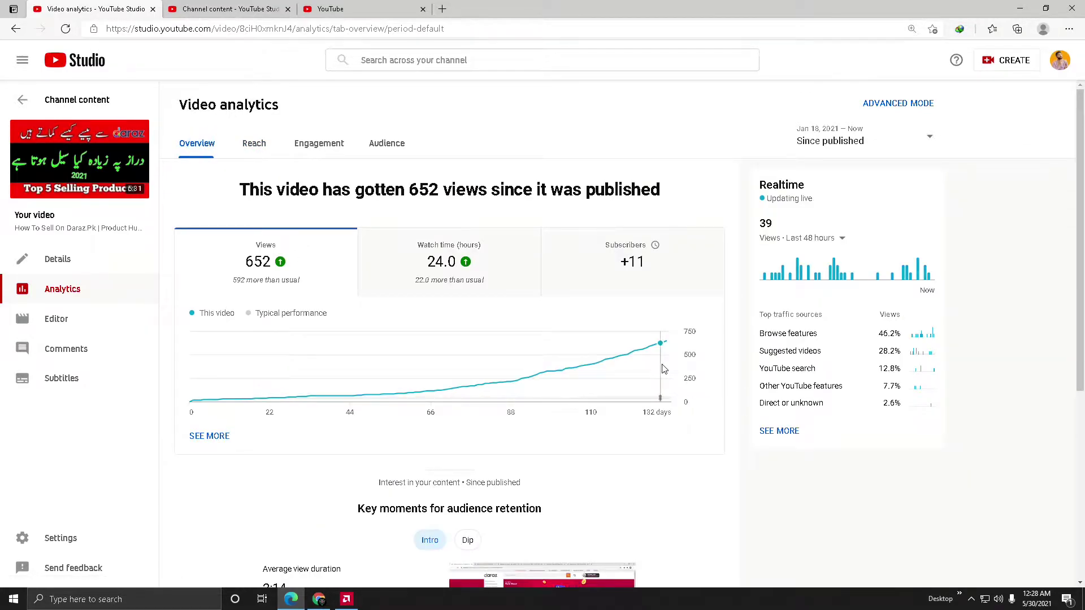
{"action": "left_click", "coordinate": [254, 148]}
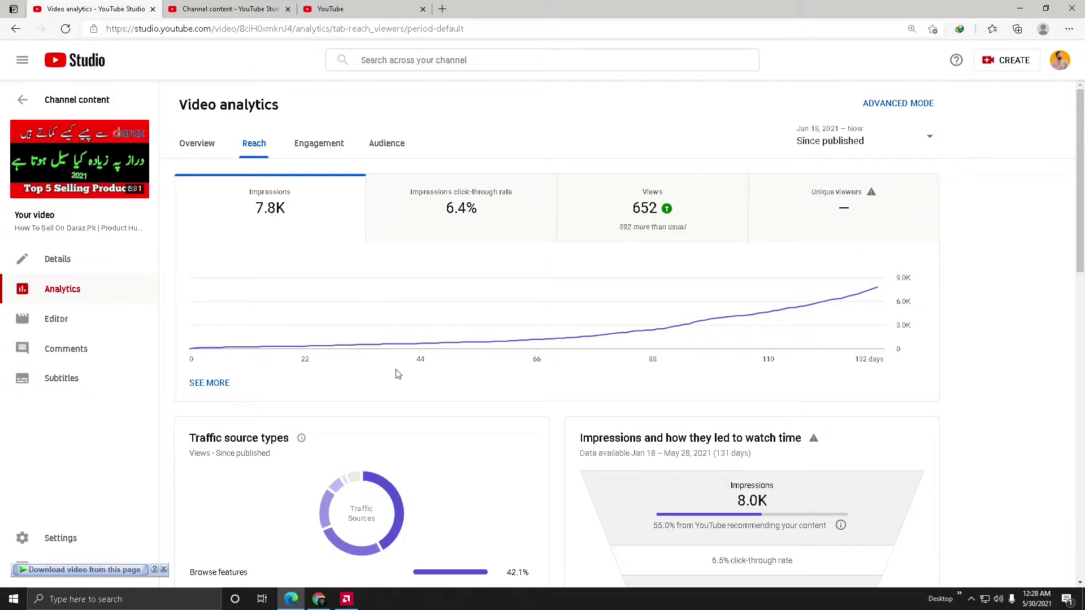
{"action": "mouse_move", "coordinate": [389, 349]}
Return to the draft upload's details and clear the text from its title
{"action": "left_click", "coordinate": [226, 8]}
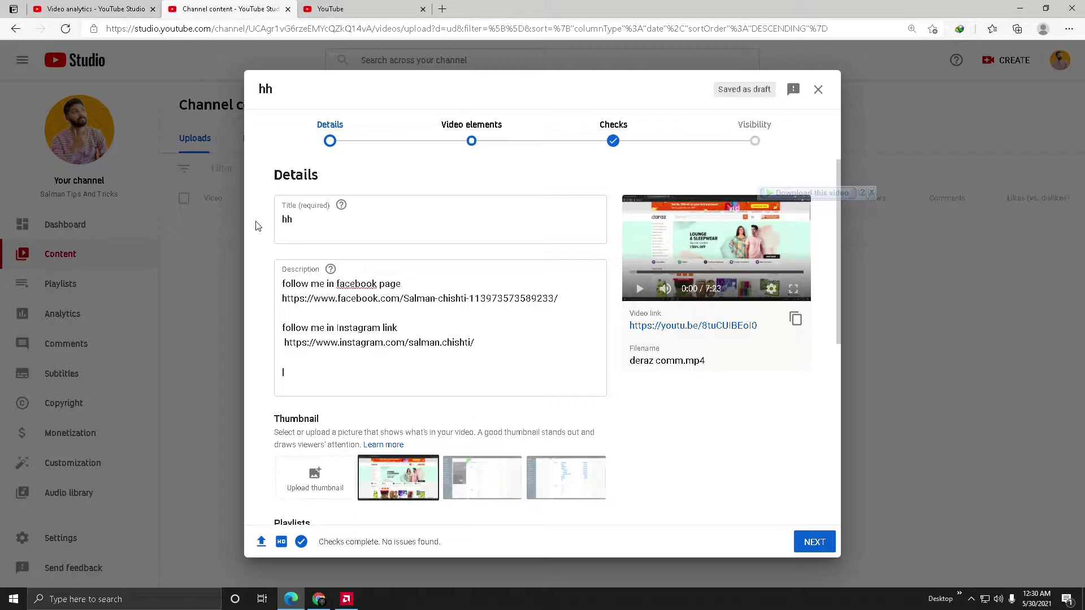
{"action": "left_click", "coordinate": [278, 226]}
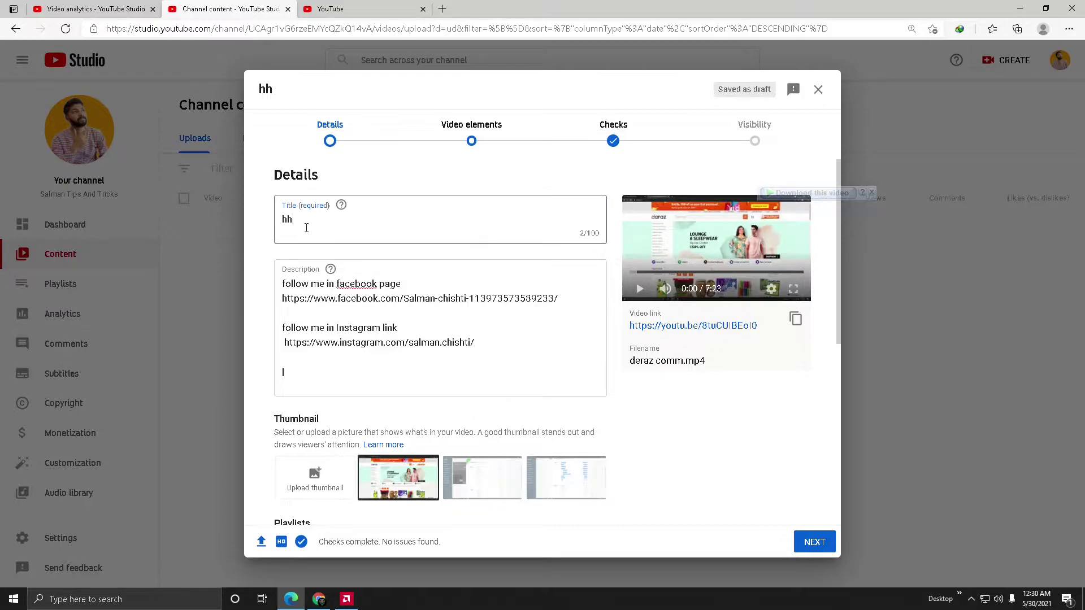
{"action": "left_click", "coordinate": [265, 232]}
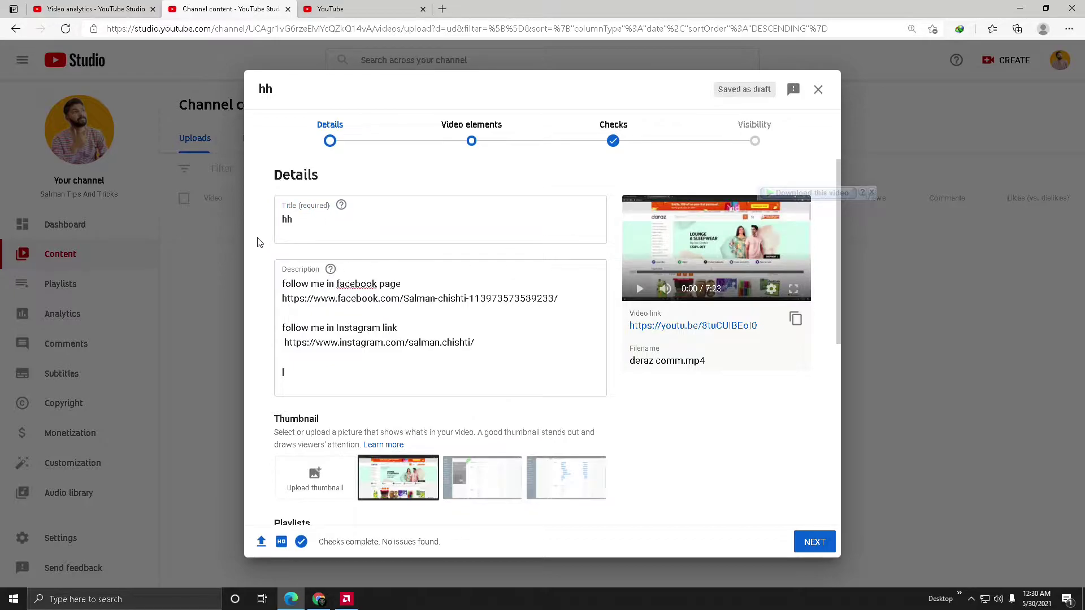
{"action": "left_click", "coordinate": [307, 228]}
{"action": "left_click", "coordinate": [269, 227]}
{"action": "left_click", "coordinate": [344, 236]}
{"action": "key", "text": "BackSpace"}
{"action": "key", "text": "BackSpace"}
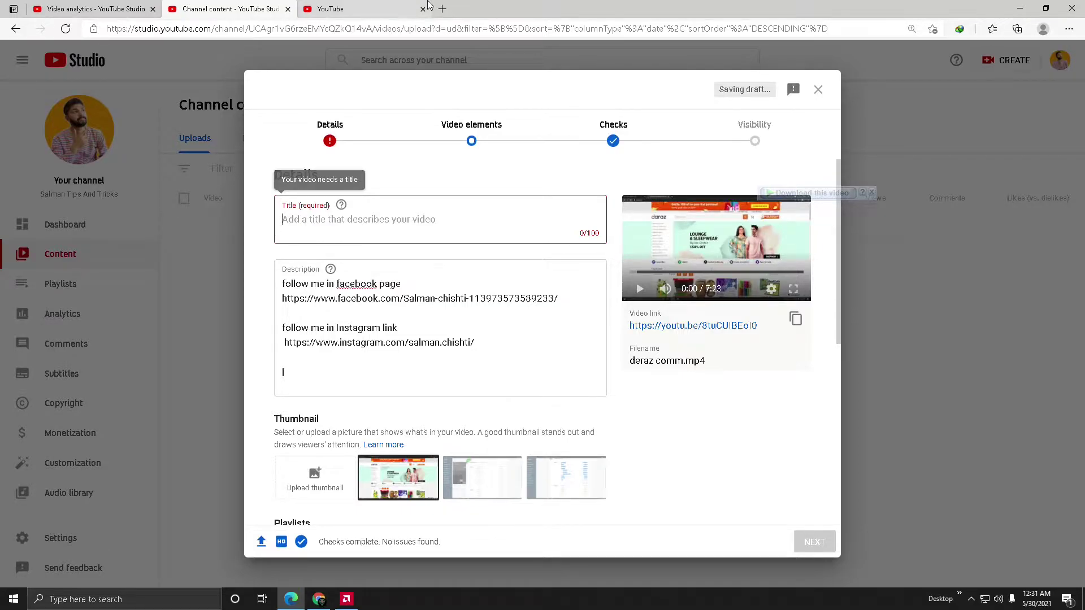
Enter the query "how to get views on youtube fast" in YouTube's search without running it
{"action": "left_click", "coordinate": [394, 8]}
{"action": "left_click", "coordinate": [395, 57]}
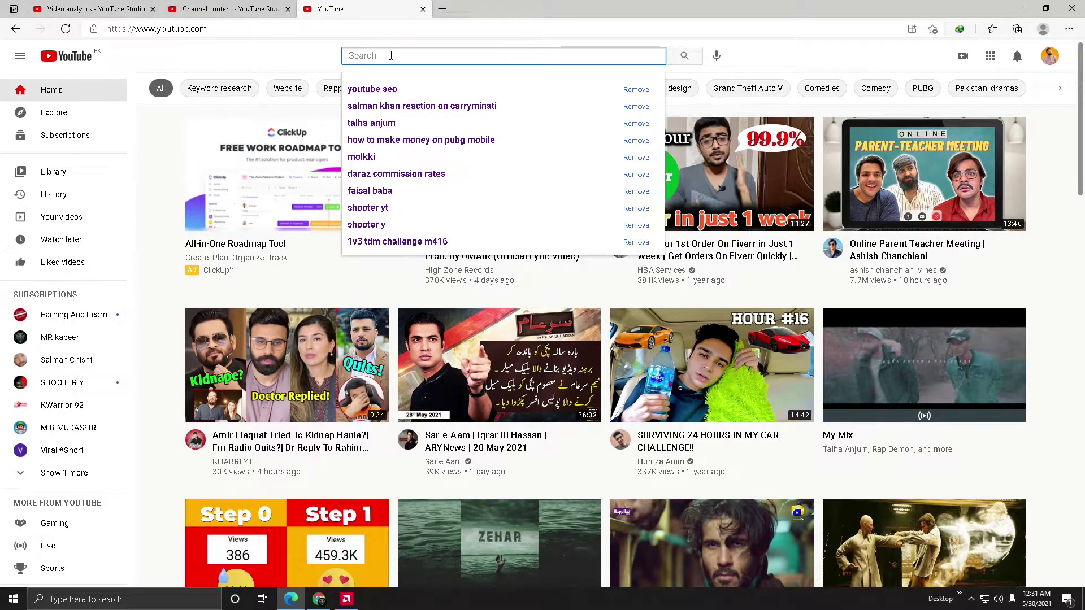
{"action": "type", "text": "how to get v"}
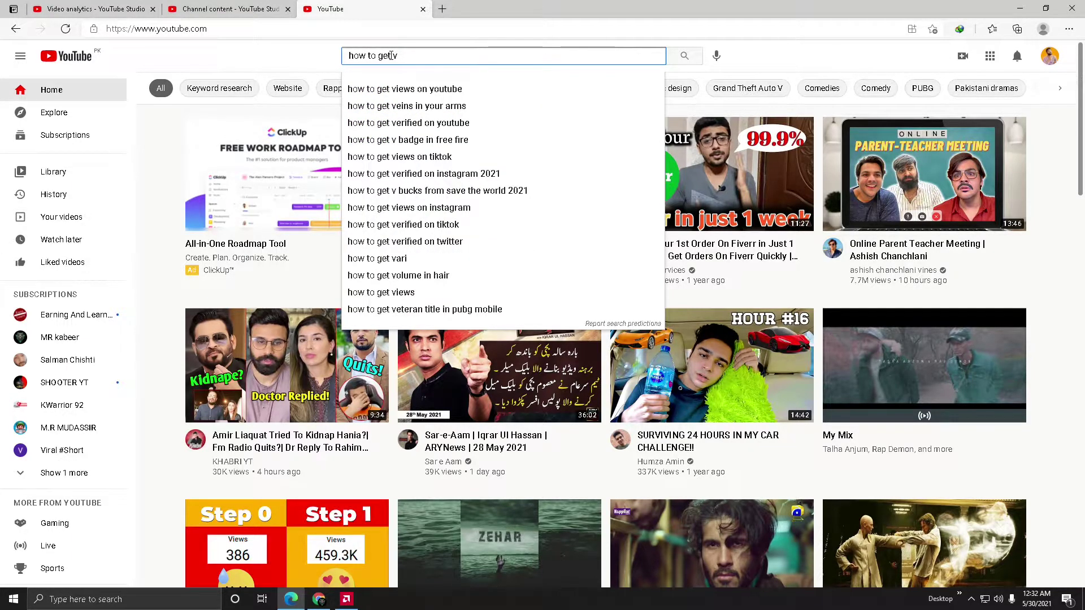
{"action": "key", "text": "Down"}
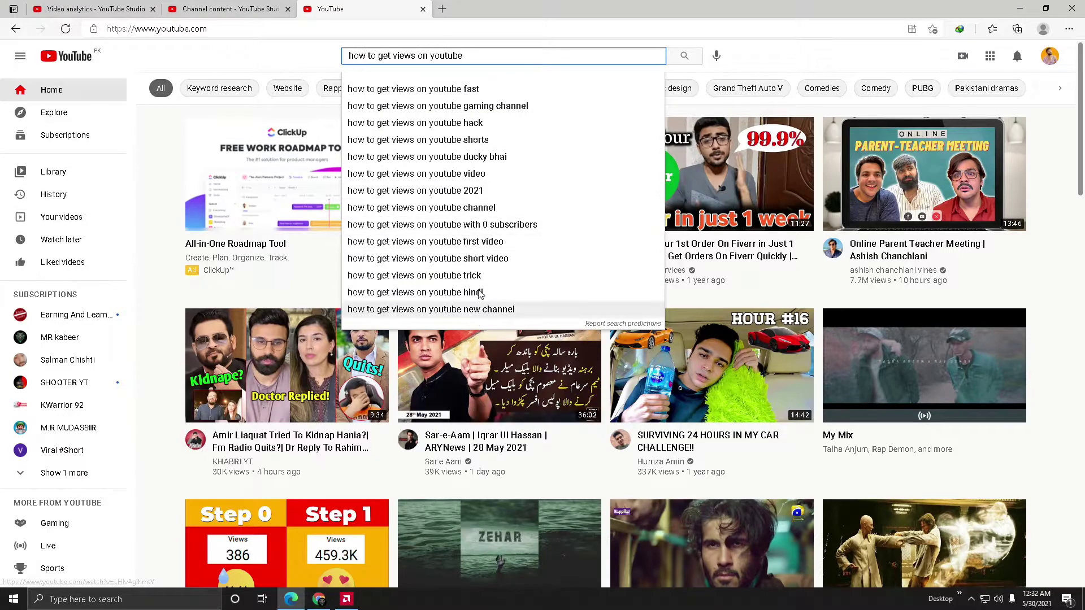
{"action": "type", "text": "fast"}
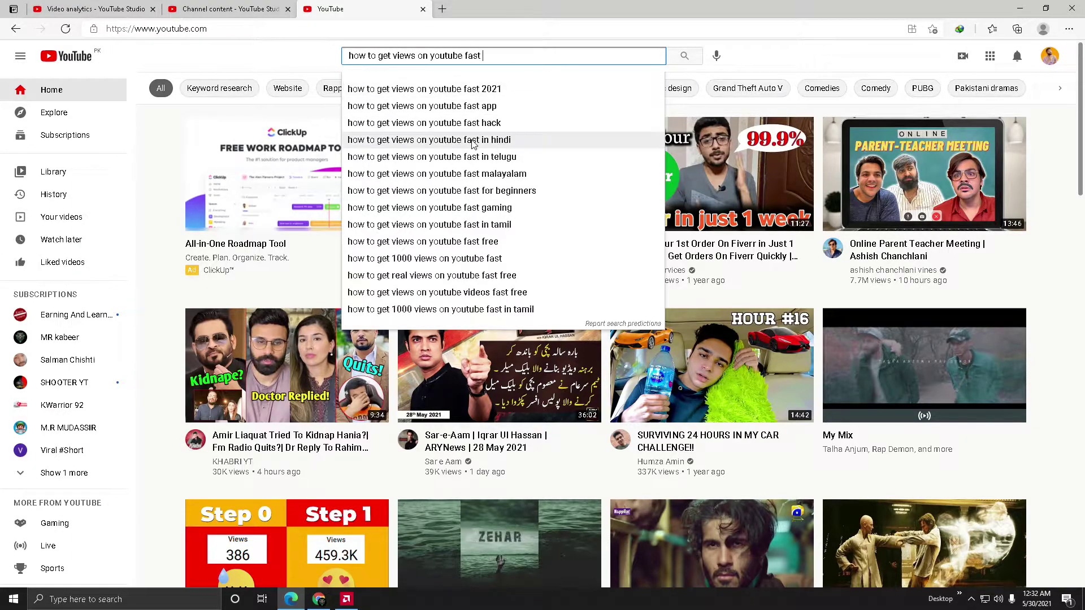
Copy the whole search phrase and dismiss the search suggestions
{"action": "left_click_drag", "start_coordinate": [484, 55], "coordinate": [344, 60]}
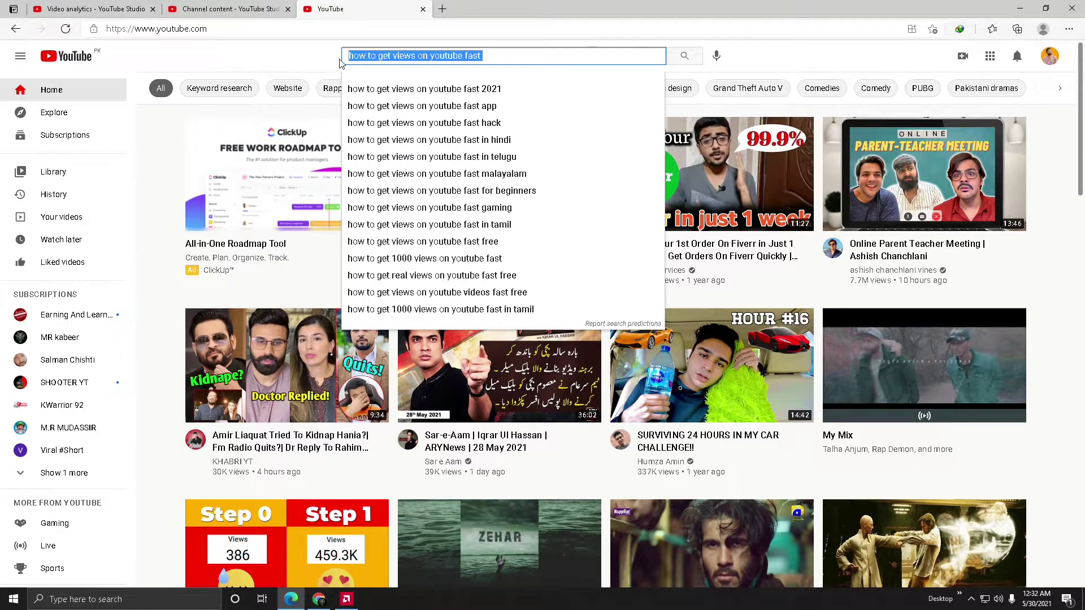
{"action": "right_click", "coordinate": [377, 59]}
{"action": "left_click", "coordinate": [407, 112]}
{"action": "left_click", "coordinate": [320, 60]}
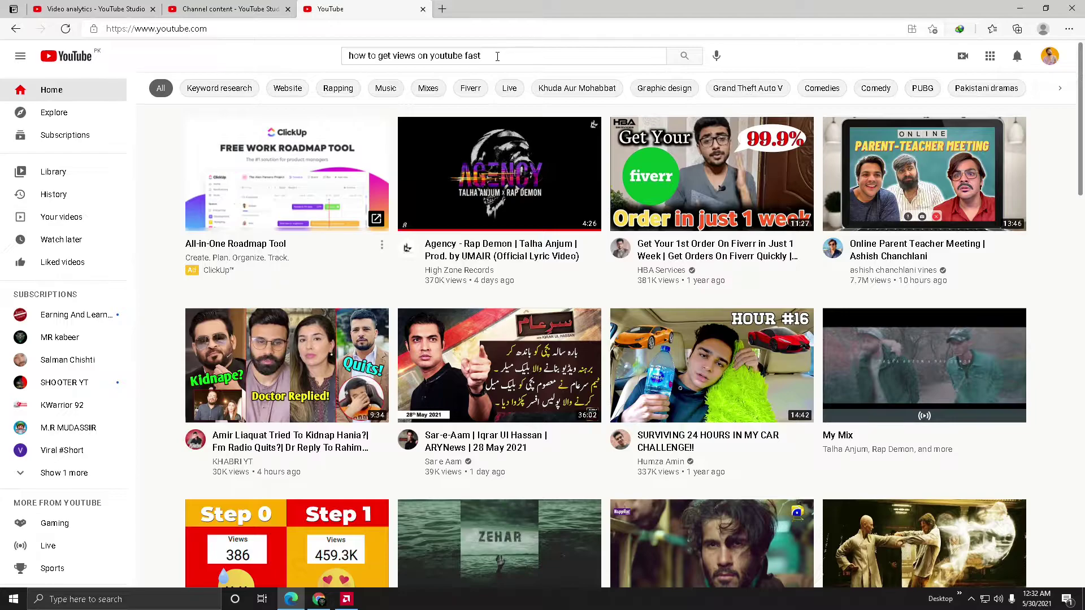
Switch to Google Ads Keyword Planner and discover new keywords with the copied phrase "how to get views on youtube fast"
{"action": "left_click", "coordinate": [320, 600]}
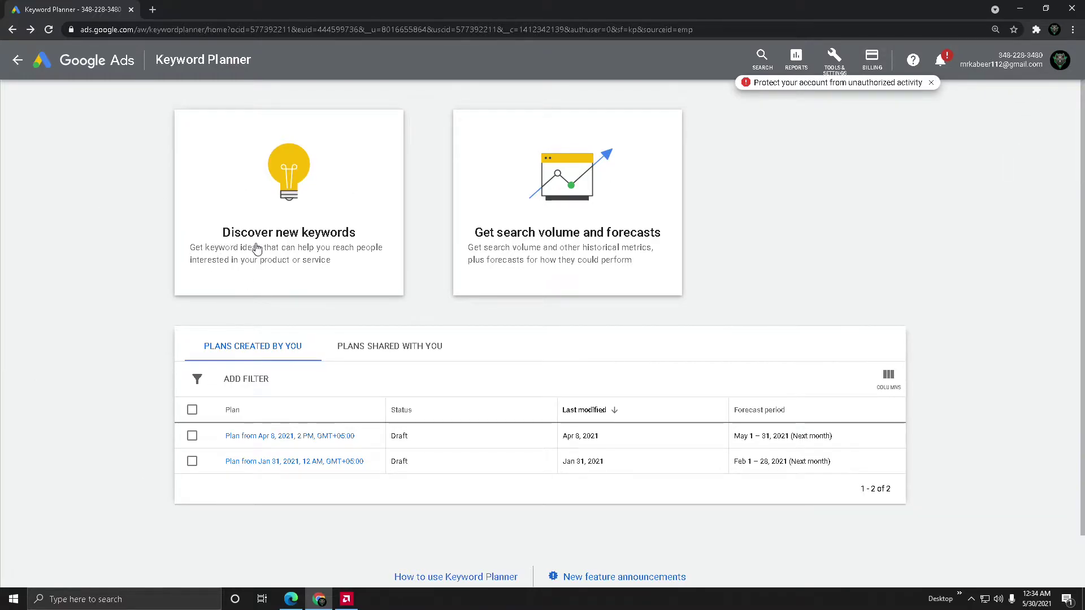
{"action": "left_click", "coordinate": [291, 242]}
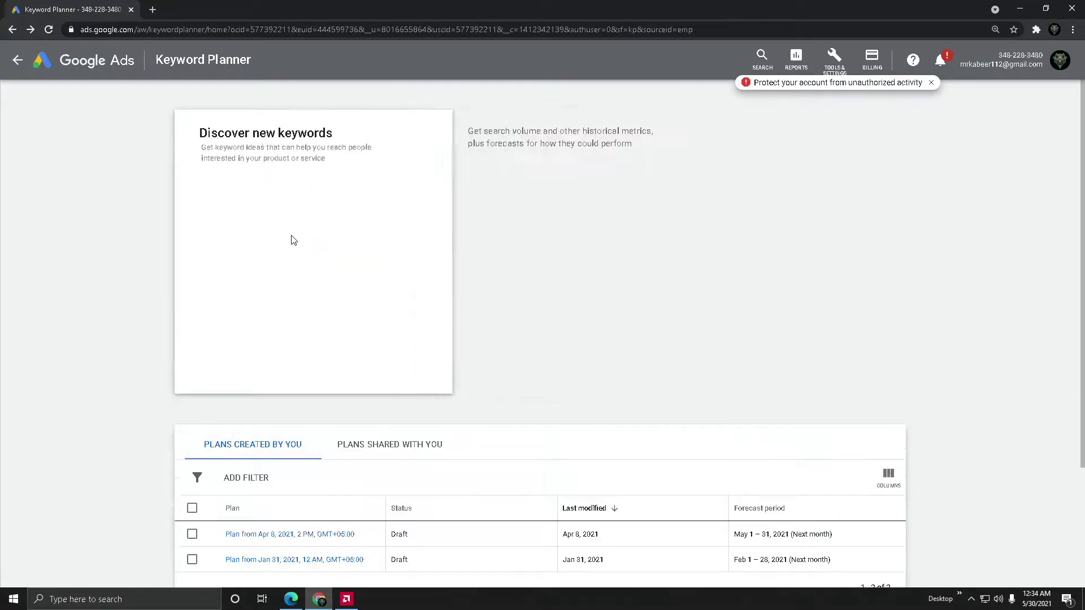
{"action": "right_click", "coordinate": [280, 220]}
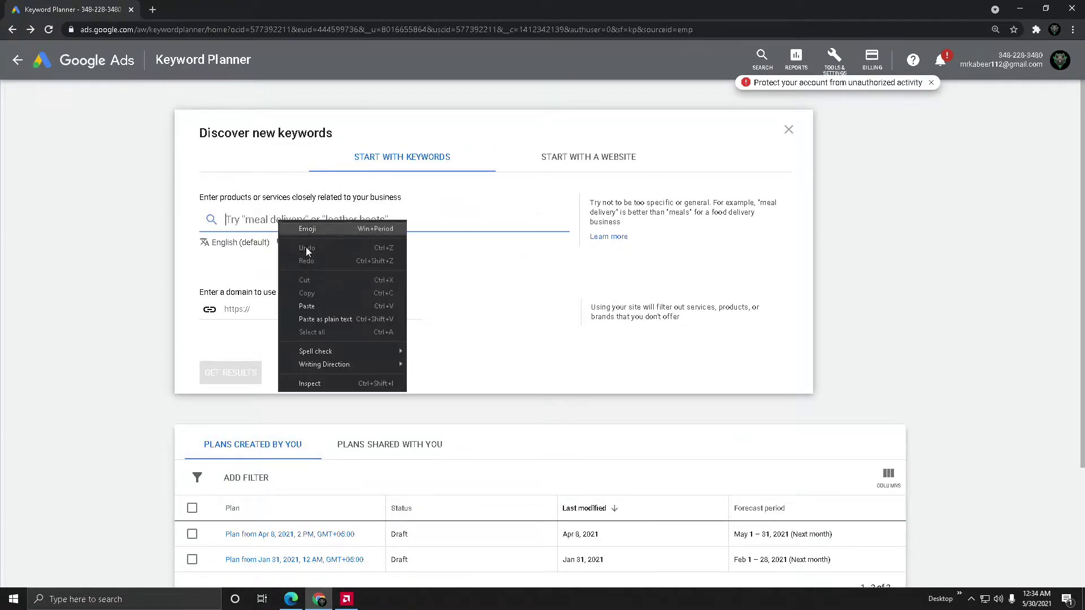
{"action": "left_click", "coordinate": [321, 305]}
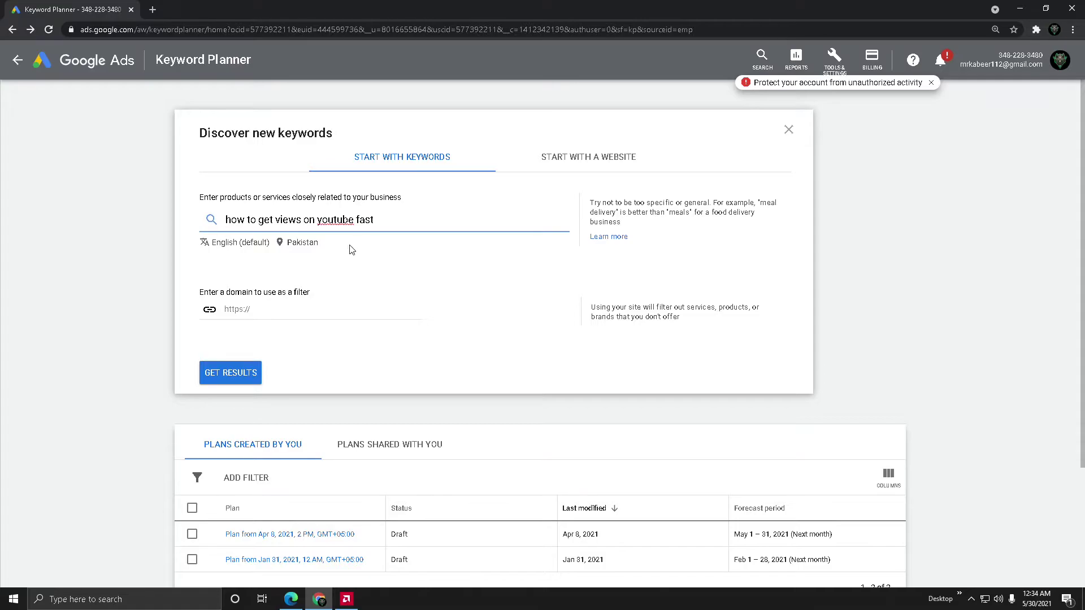
{"action": "left_click", "coordinate": [233, 375]}
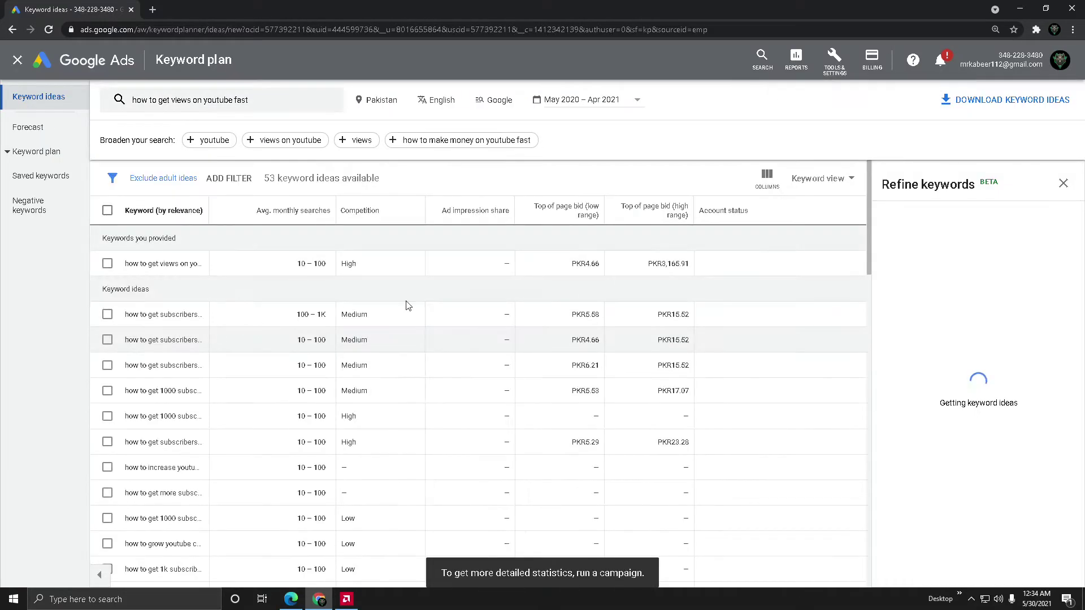
Set the keyword results to Google and search partners and limit the date range to April 2021
{"action": "left_click", "coordinate": [505, 109]}
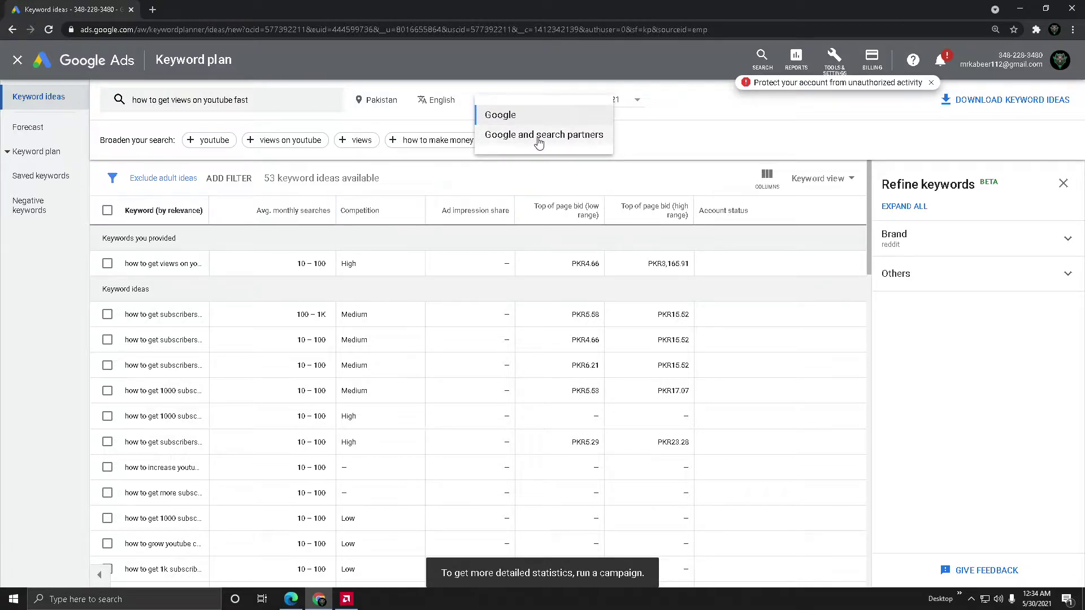
{"action": "left_click", "coordinate": [563, 138]}
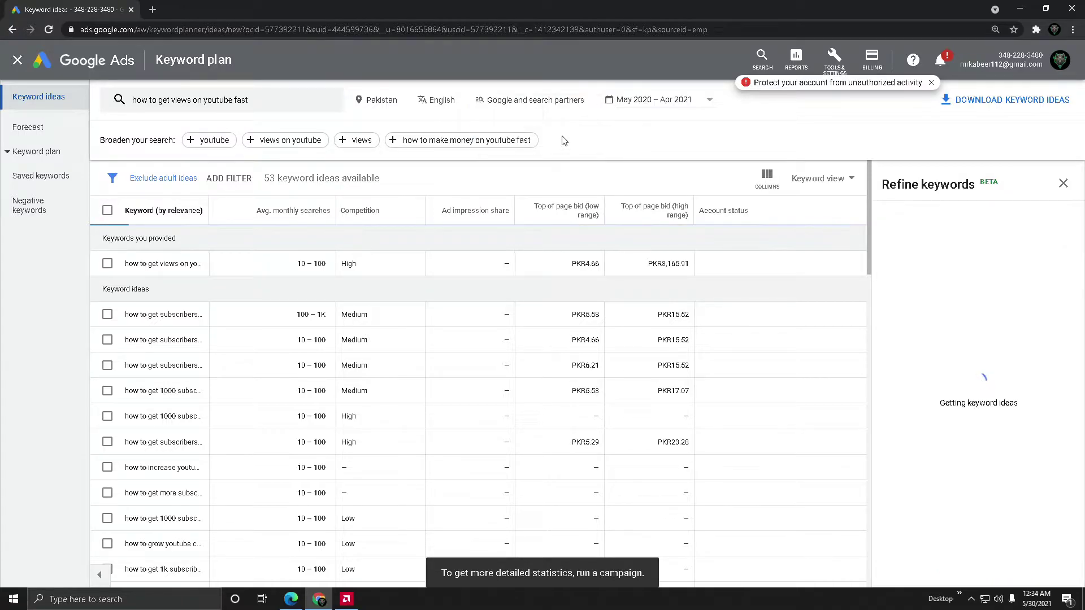
{"action": "left_click", "coordinate": [676, 107]}
{"action": "left_click", "coordinate": [631, 122]}
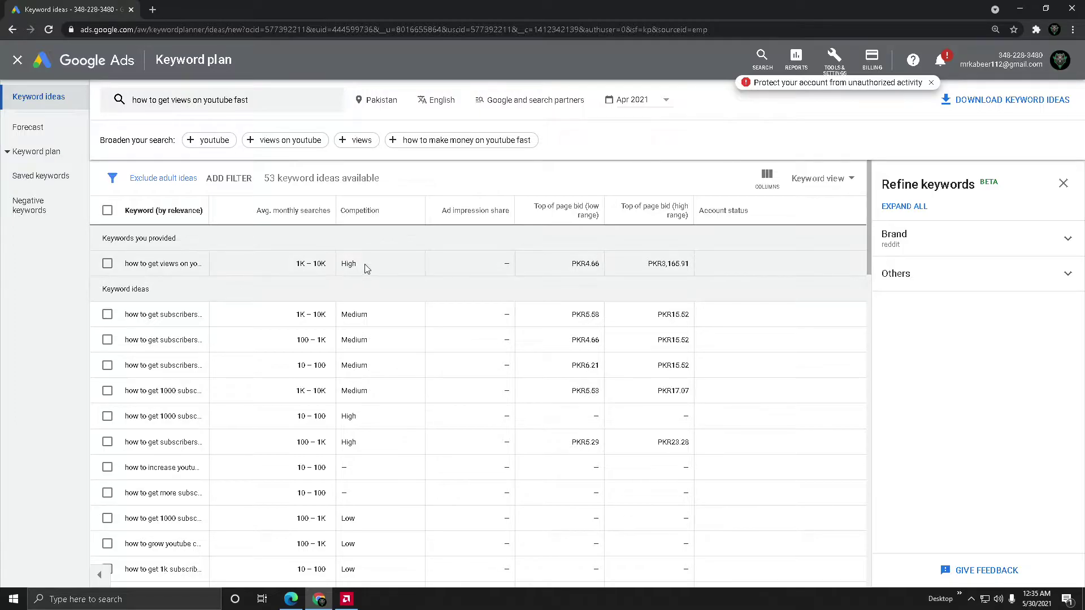
Check the provided keyword's competition and examine YouTube's search suggestions for the same phrase
{"action": "left_click_drag", "start_coordinate": [363, 264], "coordinate": [340, 265]}
{"action": "left_click", "coordinate": [291, 600]}
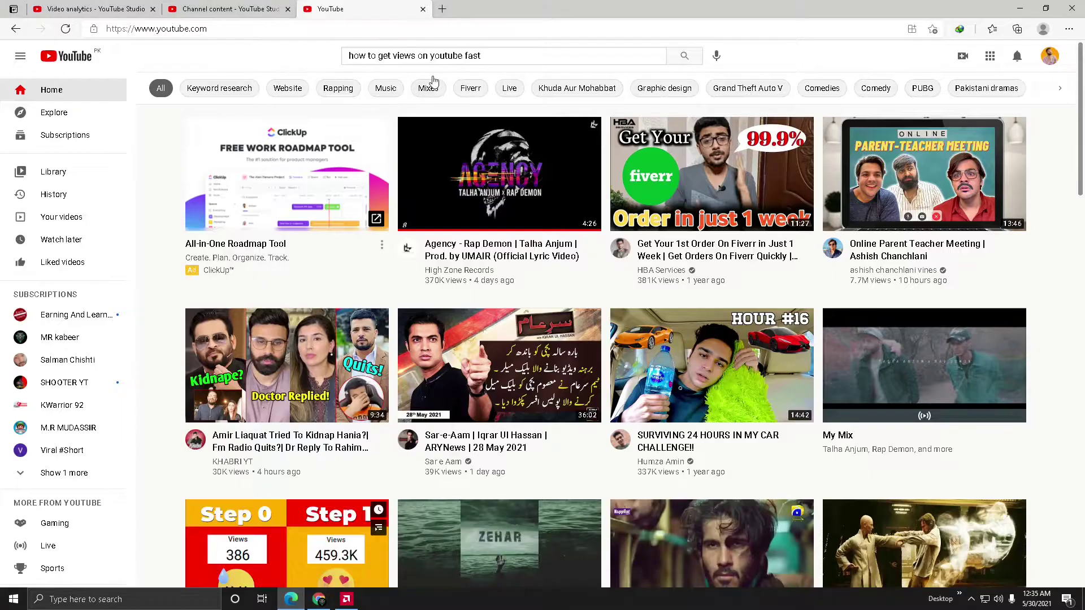
{"action": "left_click", "coordinate": [502, 52]}
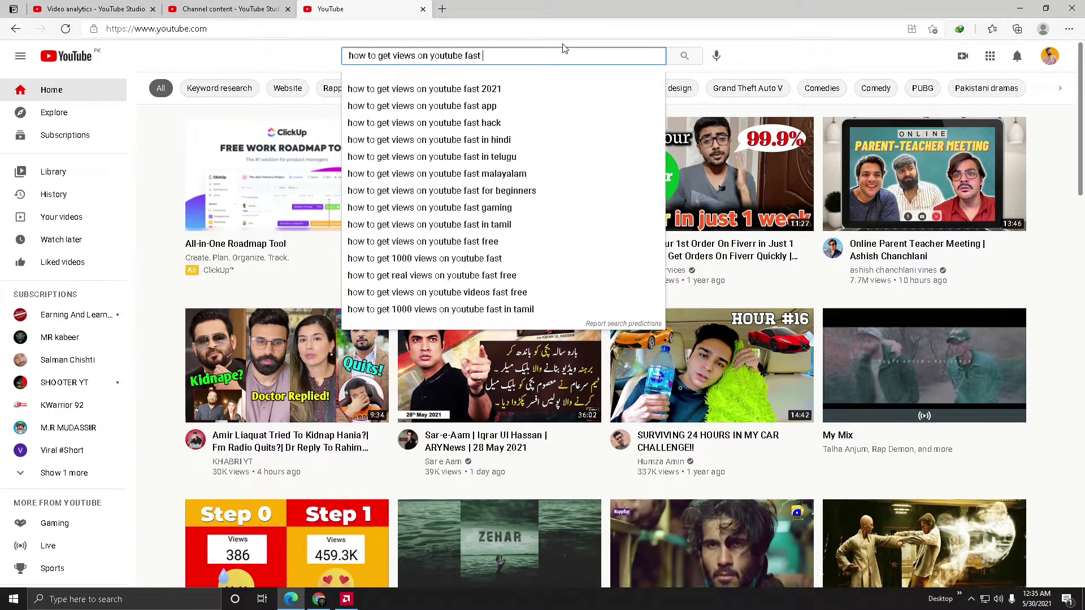
Switch back to Keyword Planner and examine the provided keyword's average monthly searches and competition
{"action": "left_click", "coordinate": [321, 600]}
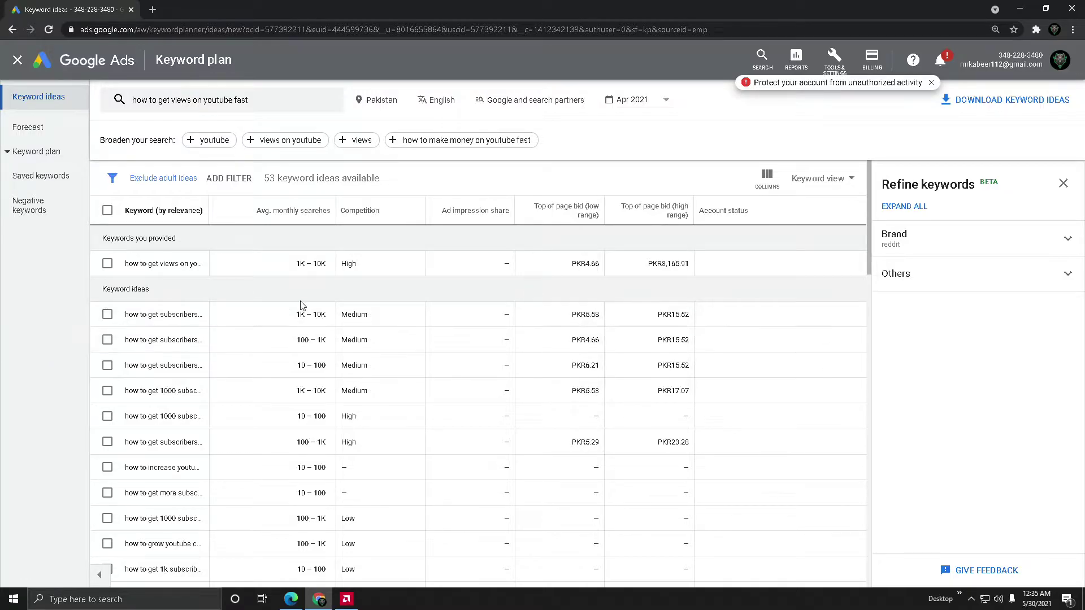
{"action": "left_click_drag", "start_coordinate": [370, 264], "coordinate": [333, 263]}
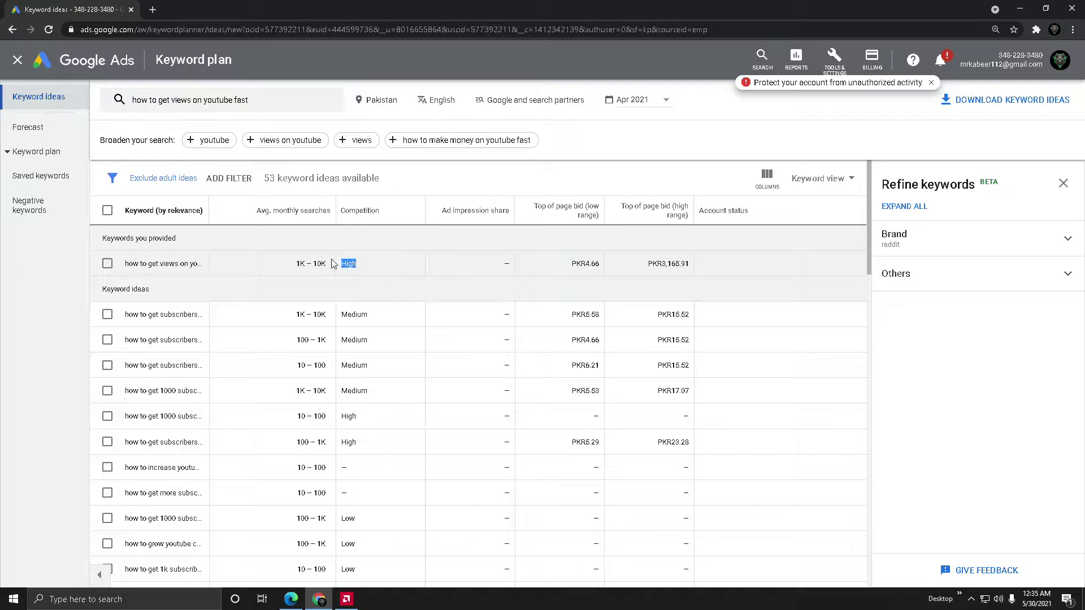
{"action": "left_click", "coordinate": [370, 286]}
{"action": "left_click_drag", "start_coordinate": [292, 268], "coordinate": [328, 268]}
{"action": "left_click", "coordinate": [351, 288]}
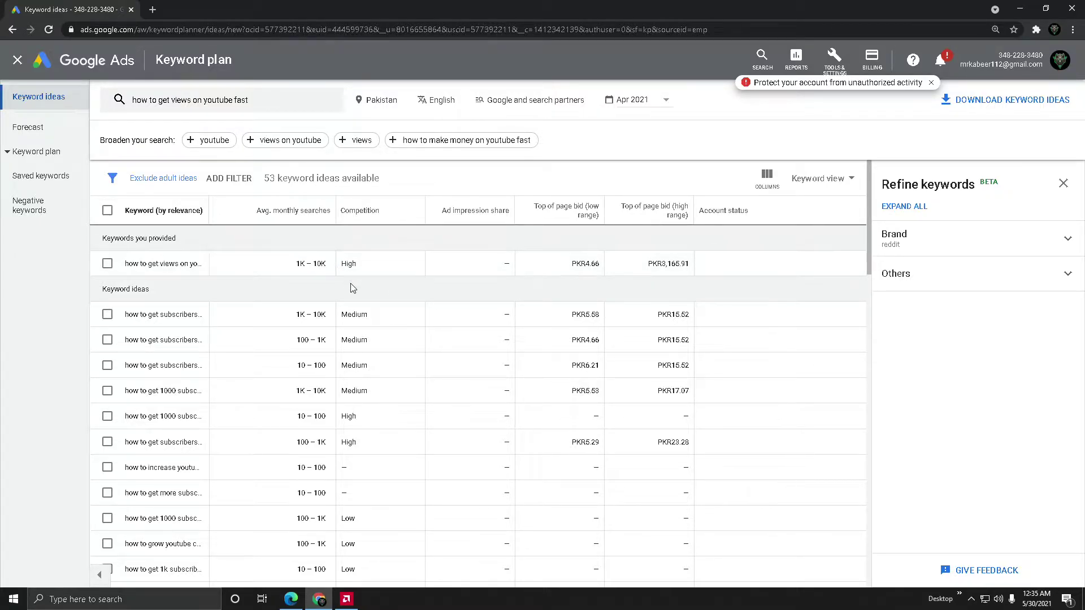
{"action": "left_click_drag", "start_coordinate": [293, 271], "coordinate": [362, 279]}
{"action": "left_click", "coordinate": [385, 269]}
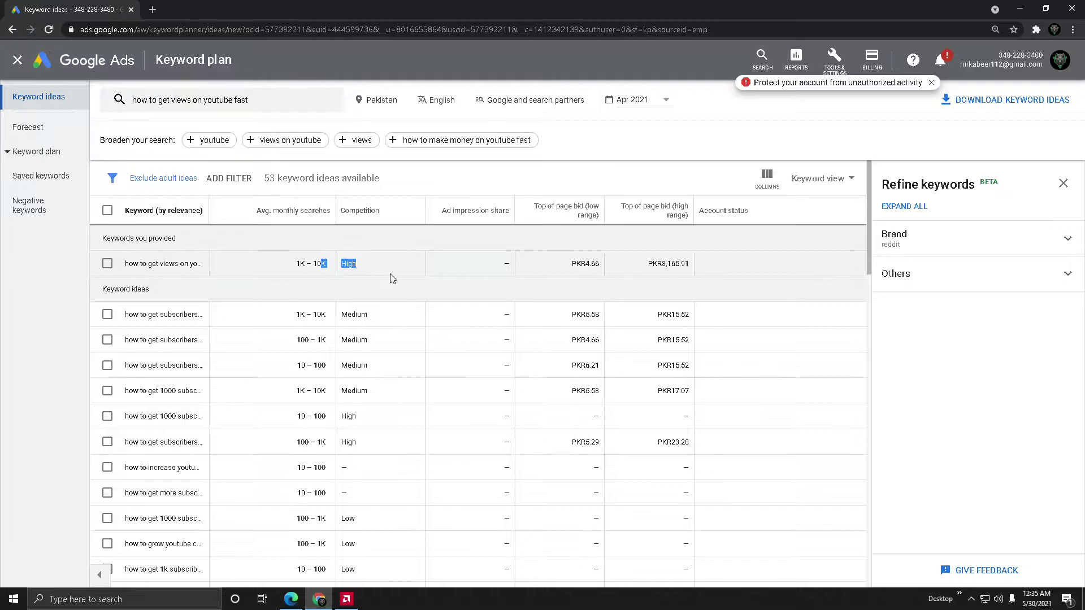
Shorten the keyword to "how to get views on youtube" and get its results for comparison
{"action": "left_click", "coordinate": [214, 107]}
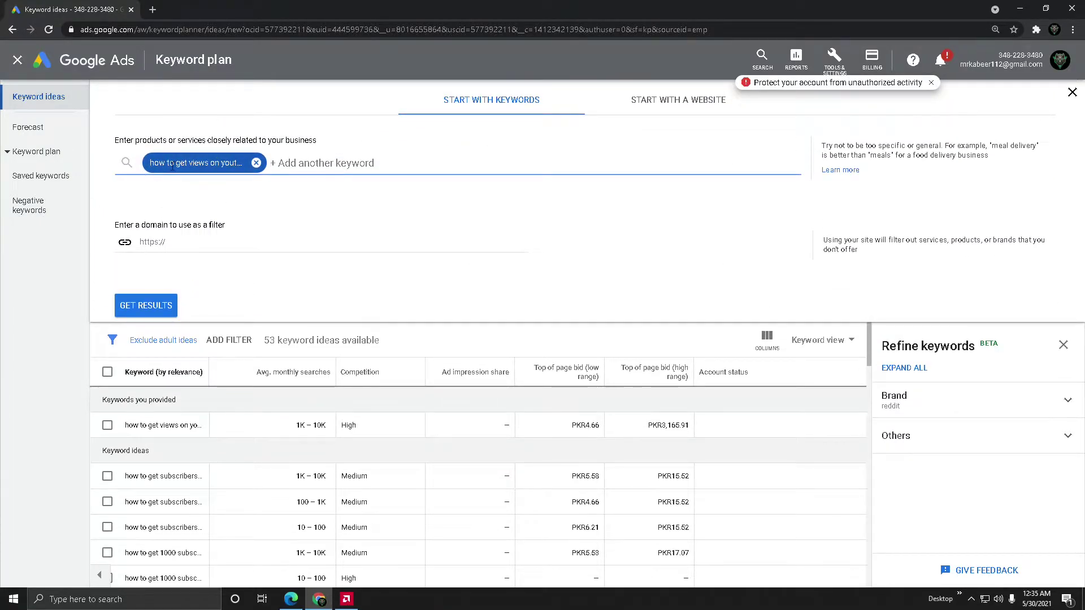
{"action": "left_click", "coordinate": [218, 165]}
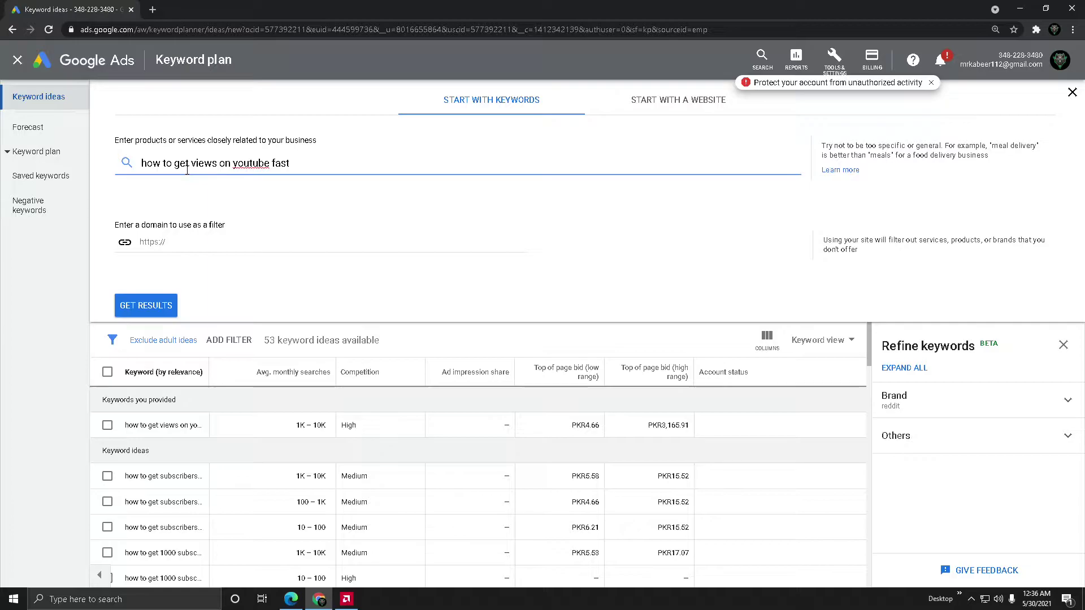
{"action": "key", "text": "BackSpace"}
{"action": "key", "text": "BackSpace"}
{"action": "key", "text": "BackSpace"}
{"action": "key", "text": "BackSpace"}
{"action": "left_click", "coordinate": [149, 305]}
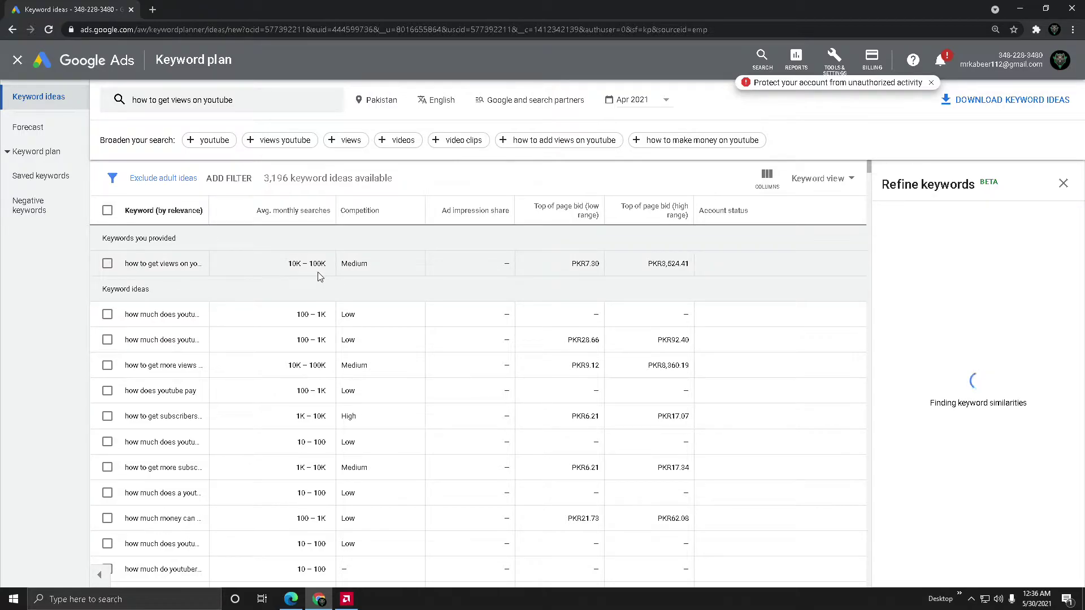
Compare the competition of the shortened keyword with that of the first keyword idea
{"action": "left_click_drag", "start_coordinate": [372, 267], "coordinate": [342, 266]}
{"action": "left_click", "coordinate": [355, 282]}
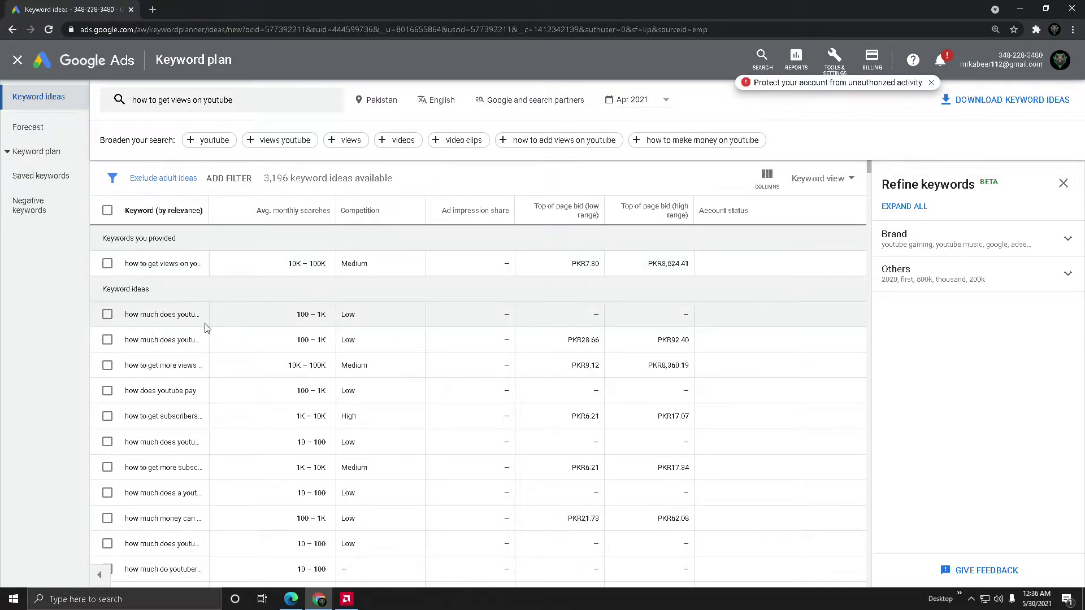
{"action": "left_click_drag", "start_coordinate": [364, 320], "coordinate": [341, 314]}
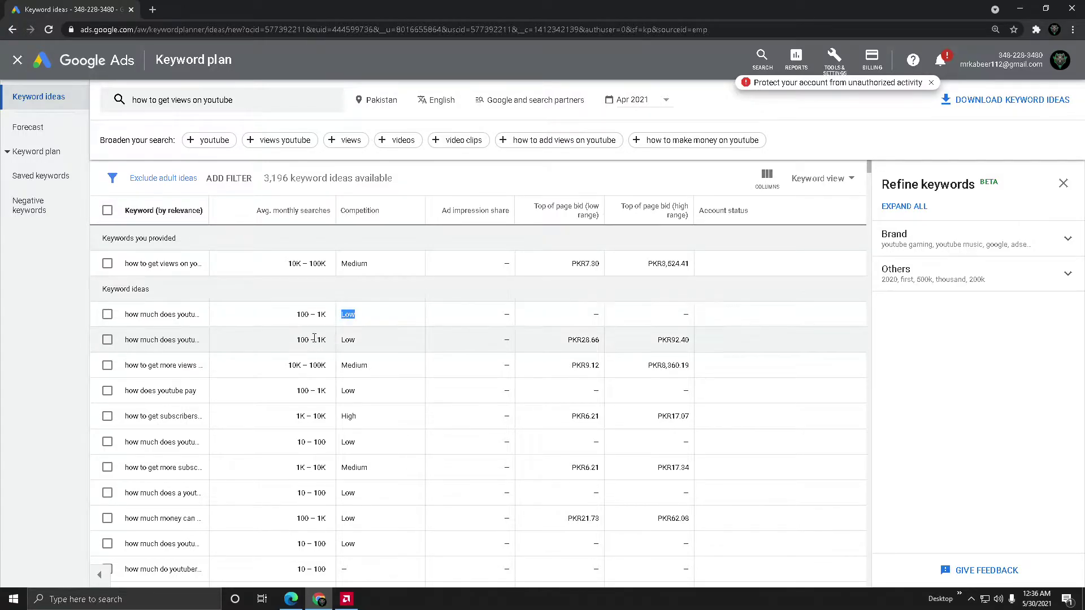
{"action": "left_click", "coordinate": [373, 333]}
Extend the keyword back to "how to get views on youtube fast", get its results and check its competition
{"action": "left_click", "coordinate": [190, 111]}
{"action": "left_click", "coordinate": [202, 163]}
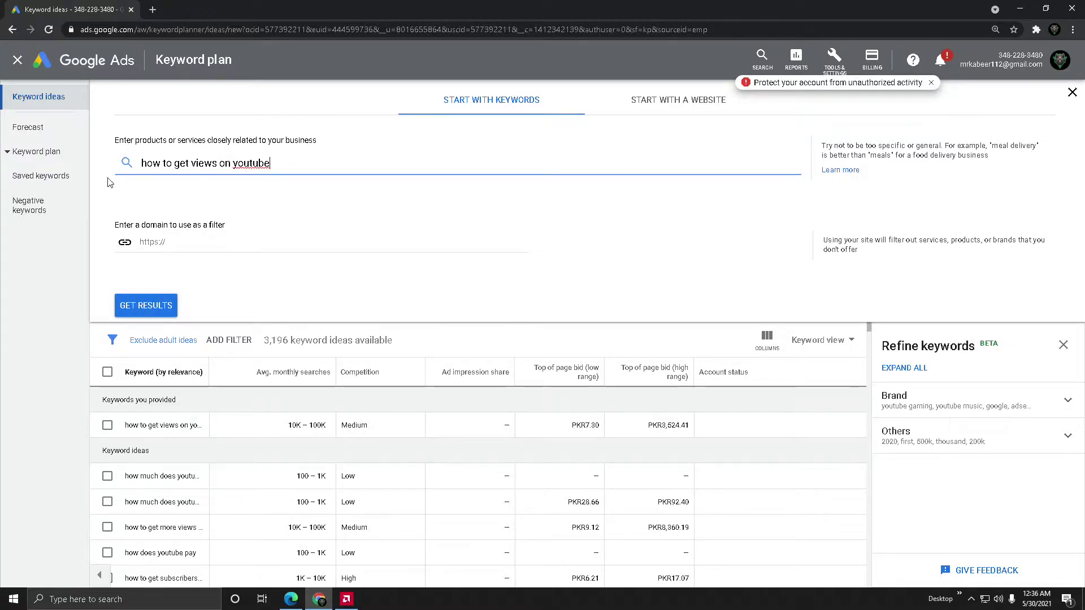
{"action": "type", "text": "fast"}
{"action": "key", "text": "Return"}
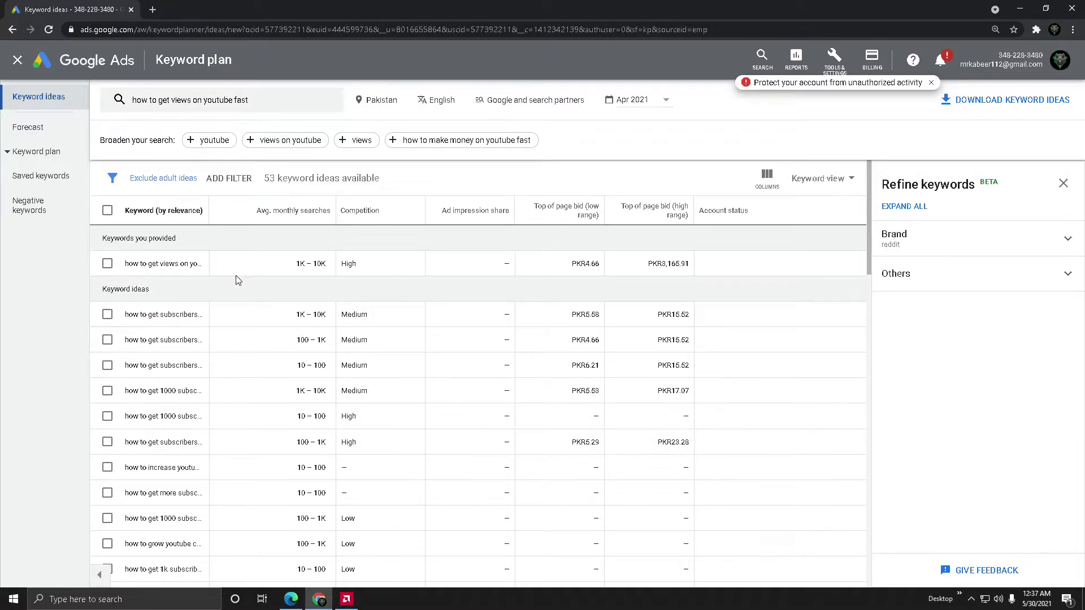
{"action": "left_click_drag", "start_coordinate": [375, 271], "coordinate": [338, 266]}
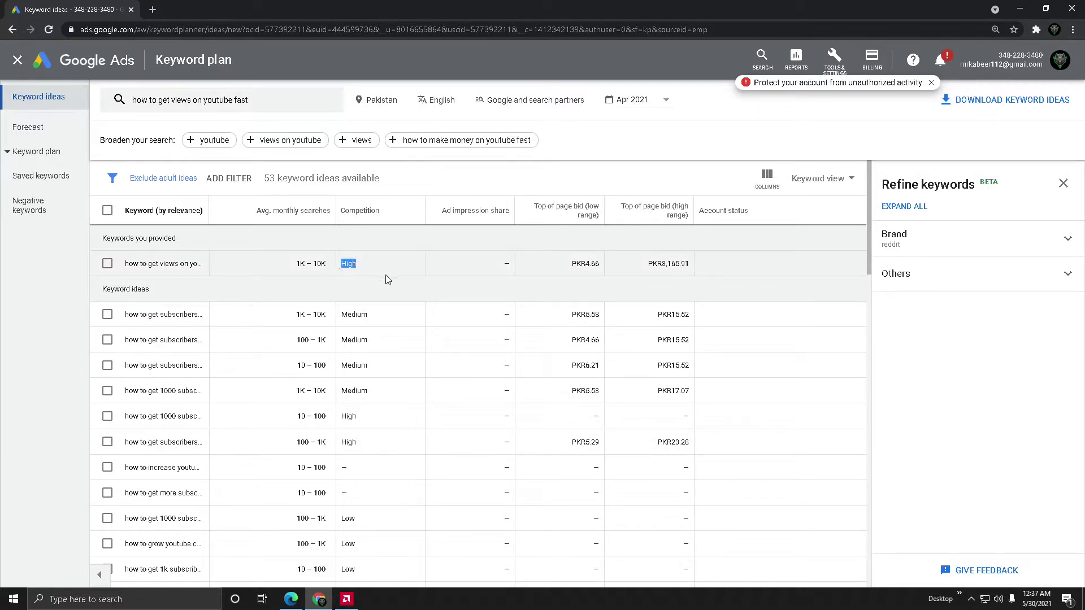
Review the average monthly searches and competition of the provided keyword "how to get views on youtube fast"
{"action": "left_click", "coordinate": [370, 283]}
{"action": "left_click_drag", "start_coordinate": [293, 269], "coordinate": [328, 273]}
{"action": "left_click", "coordinate": [307, 278]}
{"action": "left_click_drag", "start_coordinate": [368, 265], "coordinate": [341, 266]}
{"action": "left_click", "coordinate": [380, 261]}
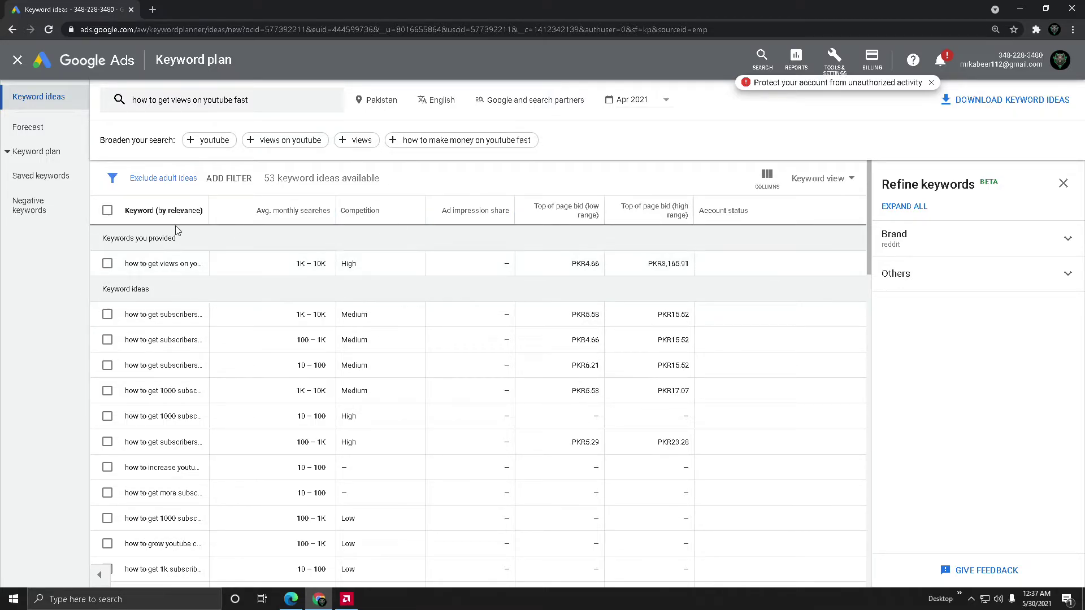
Shorten the keyword to "get views on youtube" and get its results
{"action": "left_click", "coordinate": [235, 102]}
{"action": "key", "text": "BackSpace"}
{"action": "key", "text": "BackSpace"}
{"action": "key", "text": "BackSpace"}
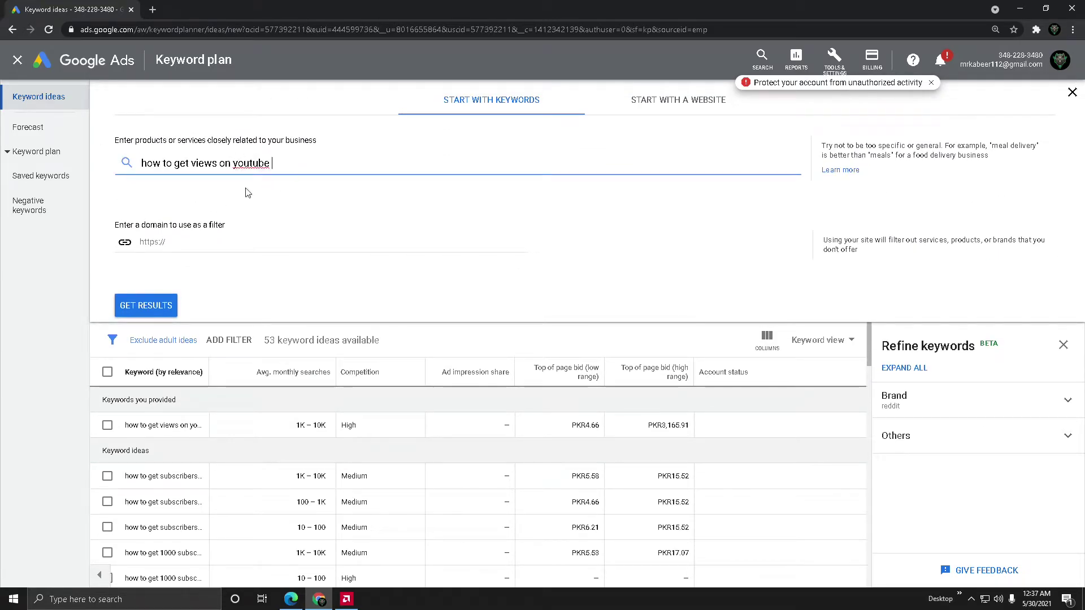
{"action": "left_click", "coordinate": [178, 165]}
{"action": "key", "text": "BackSpace"}
{"action": "key", "text": "BackSpace"}
{"action": "key", "text": "BackSpace"}
{"action": "key", "text": "BackSpace"}
{"action": "key", "text": "BackSpace"}
{"action": "key", "text": "BackSpace"}
{"action": "key", "text": "BackSpace"}
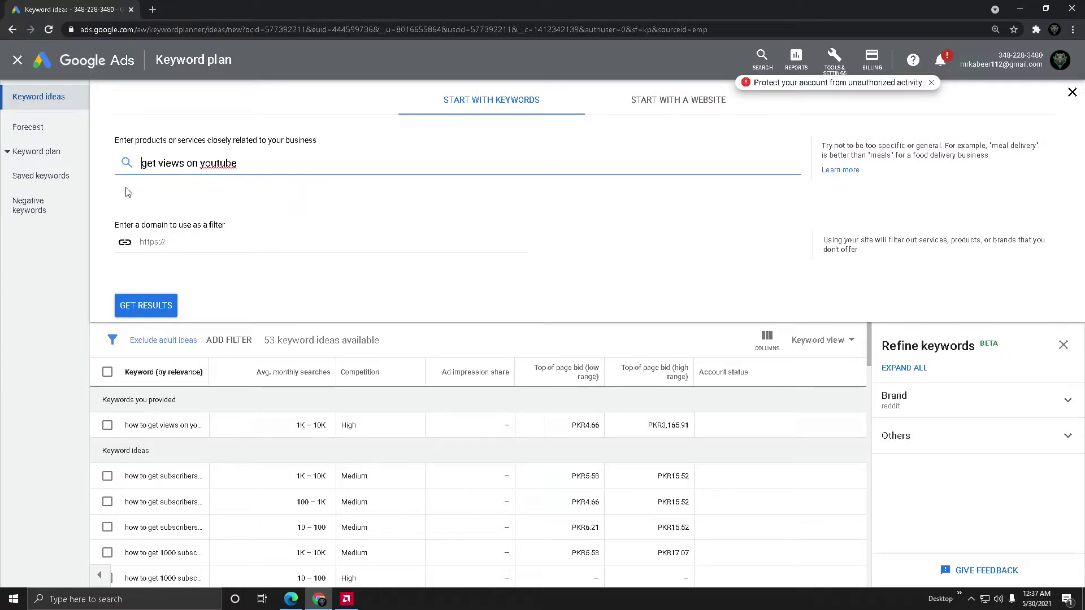
{"action": "left_click", "coordinate": [145, 305]}
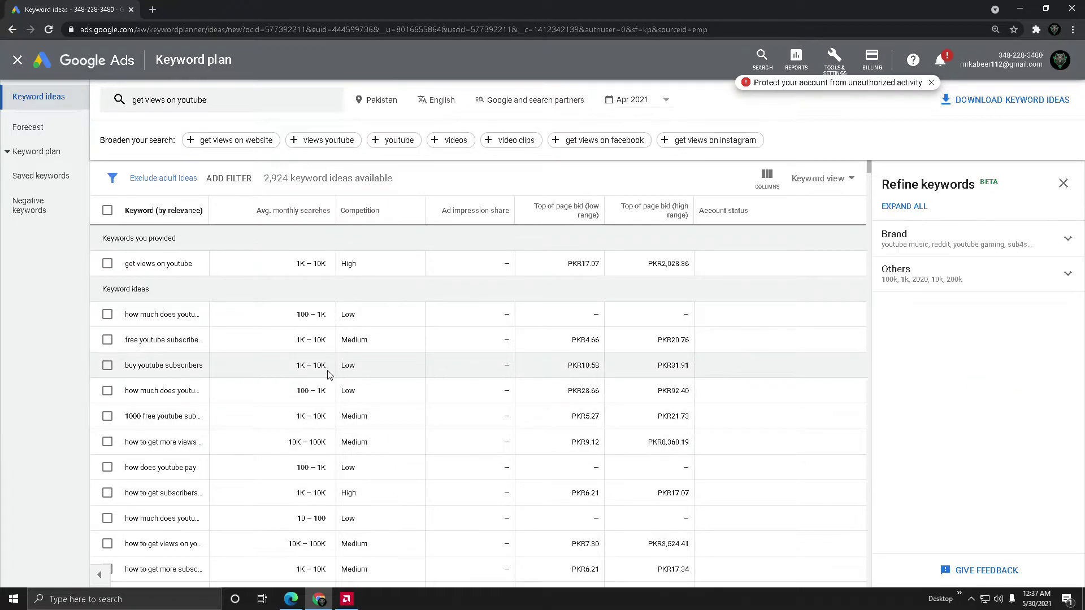
Check the monthly searches and competition of the "buy youtube subscribers" idea and scan the other keyword ideas
{"action": "left_click_drag", "start_coordinate": [328, 372], "coordinate": [295, 373]}
{"action": "left_click", "coordinate": [361, 370]}
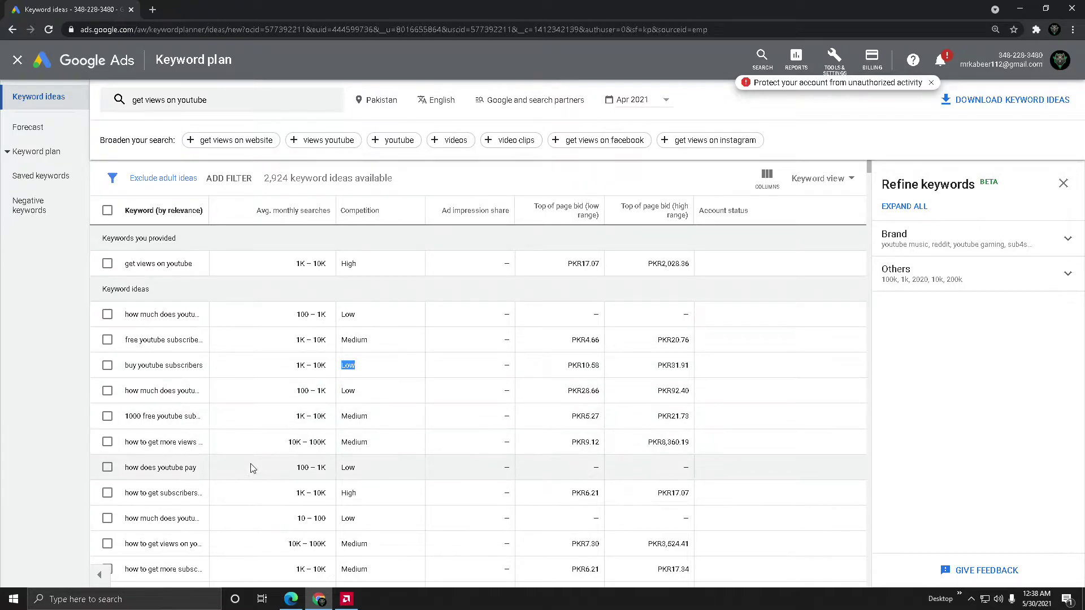
{"action": "scroll", "coordinate": [253, 468], "scroll_direction": "down", "scroll_amount": 2}
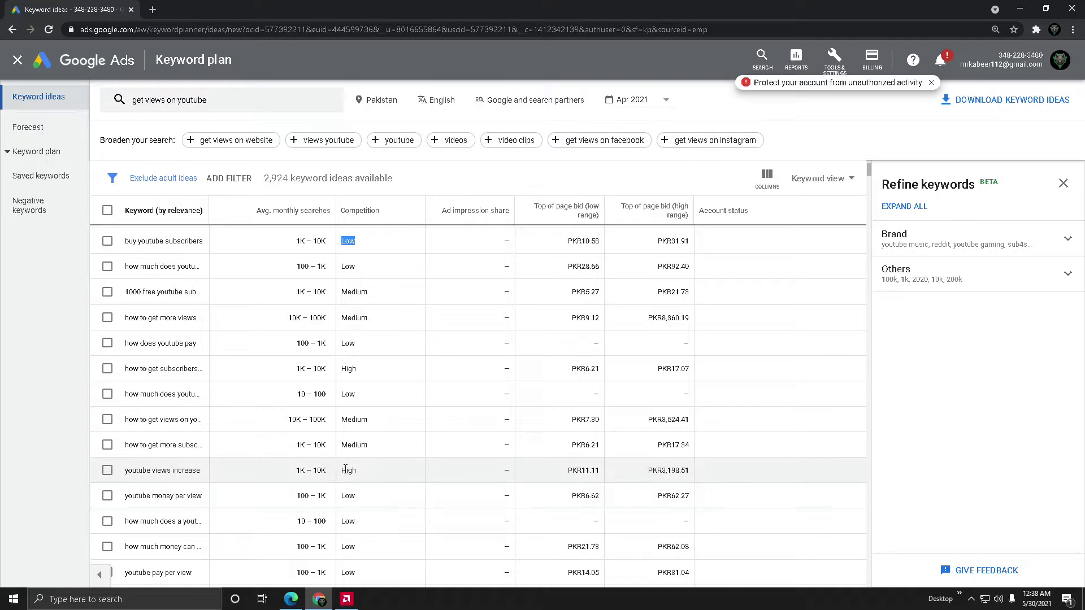
{"action": "scroll", "coordinate": [253, 431], "scroll_direction": "up", "scroll_amount": 2}
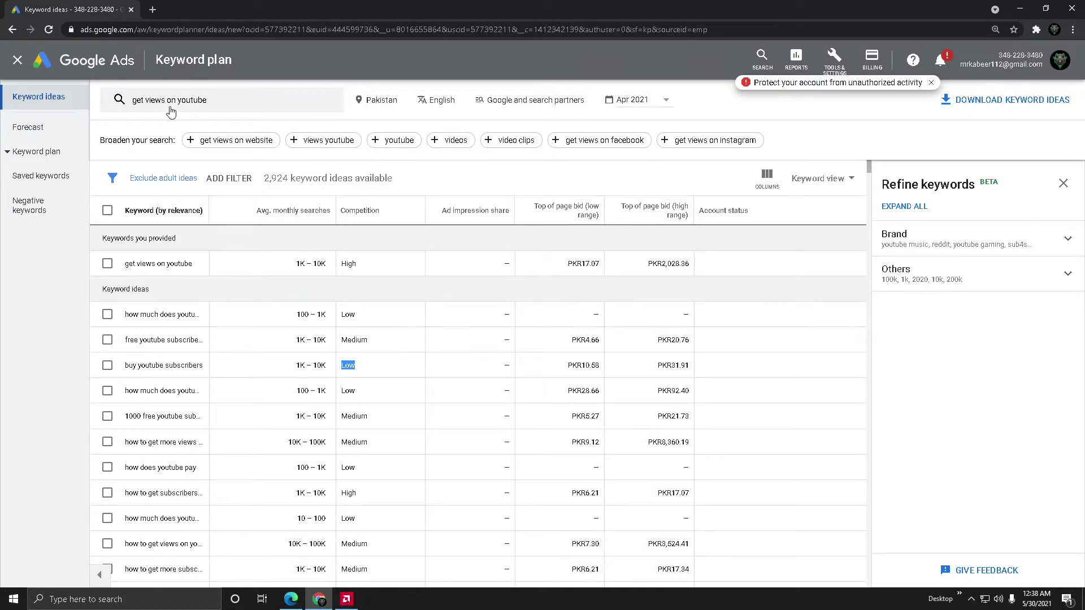
Replace the keyword with "youtube seo", get its results and check its average monthly searches
{"action": "left_click", "coordinate": [151, 107]}
{"action": "left_click", "coordinate": [197, 164]}
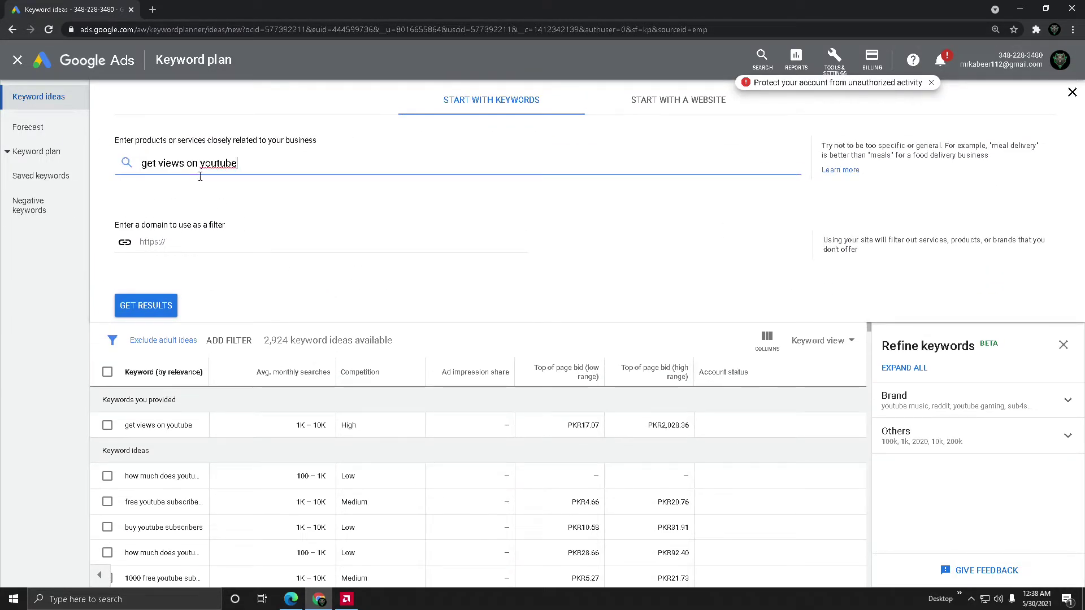
{"action": "left_click_drag", "start_coordinate": [203, 163], "coordinate": [127, 159]}
{"action": "key", "text": "BackSpace"}
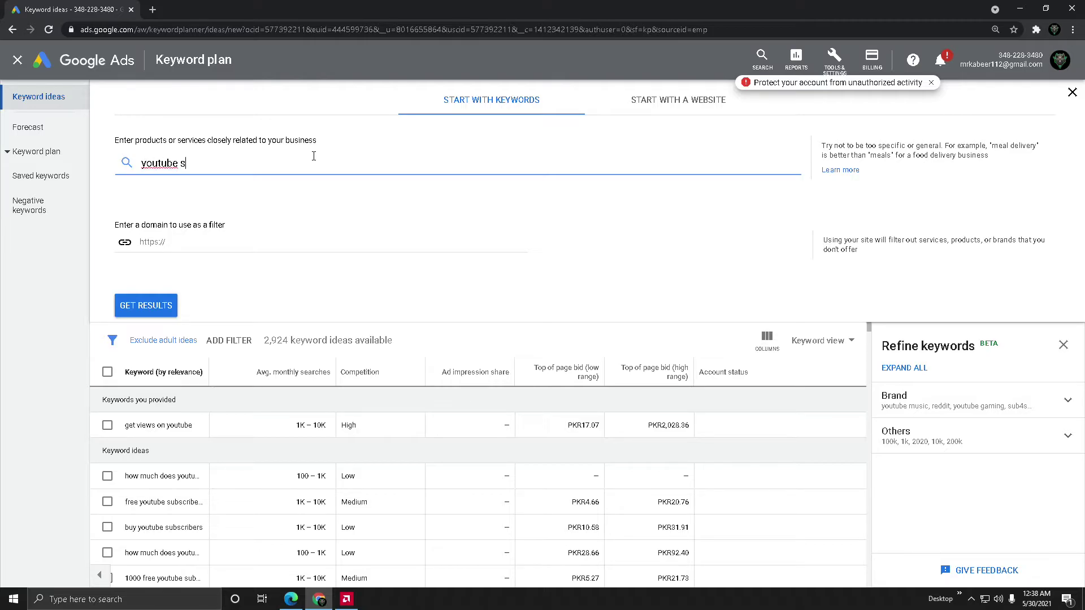
{"action": "key", "text": "Return"}
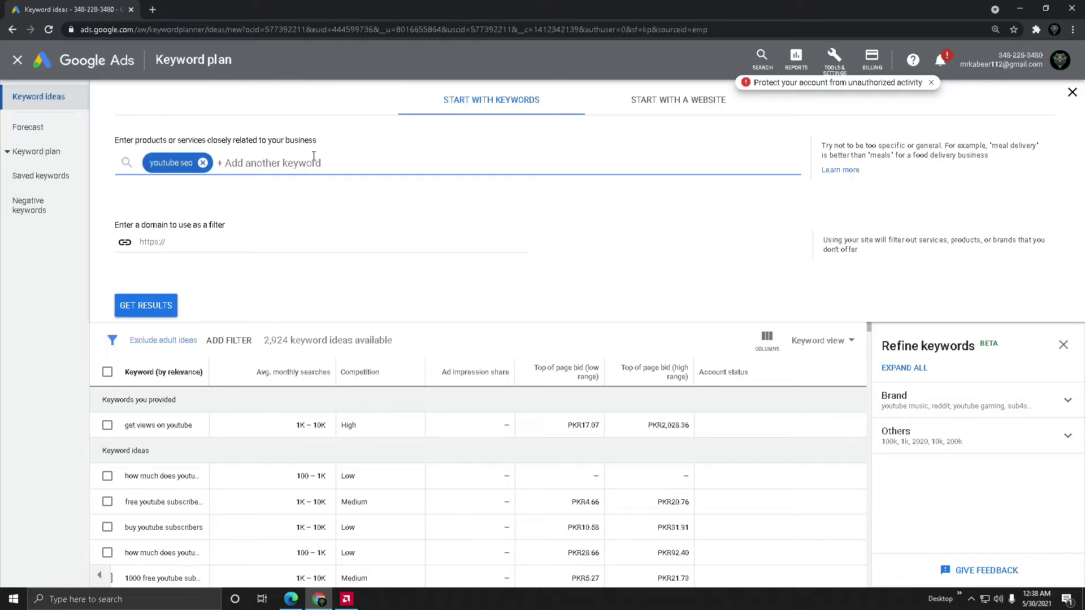
{"action": "left_click", "coordinate": [146, 306]}
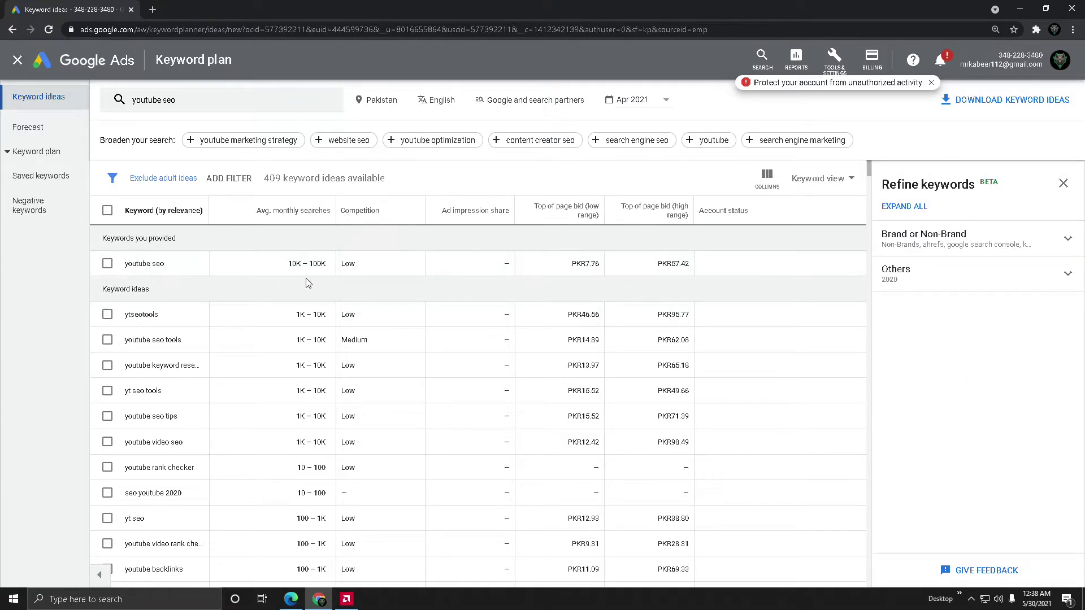
{"action": "left_click_drag", "start_coordinate": [356, 264], "coordinate": [332, 269]}
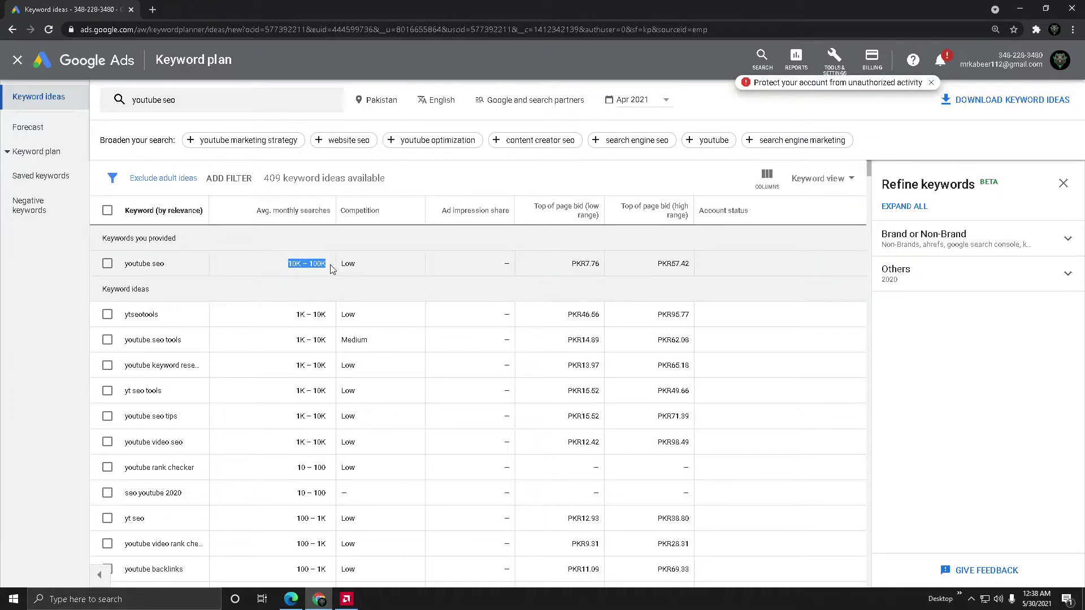
{"action": "left_click", "coordinate": [334, 275]}
Try to copy the text "youtube seo" from the provided keyword row and the keyword entry field
{"action": "left_click_drag", "start_coordinate": [164, 264], "coordinate": [124, 264]}
{"action": "key", "text": "ctrl+c"}
{"action": "left_click", "coordinate": [180, 278]}
{"action": "left_click", "coordinate": [177, 106]}
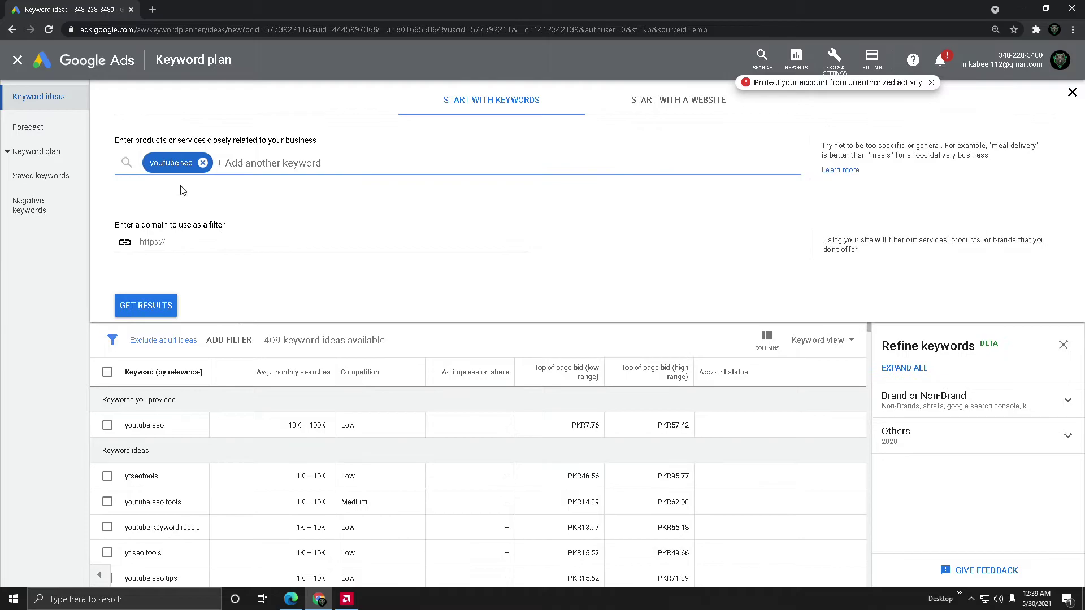
{"action": "right_click", "coordinate": [179, 165]}
{"action": "left_click", "coordinate": [195, 210]}
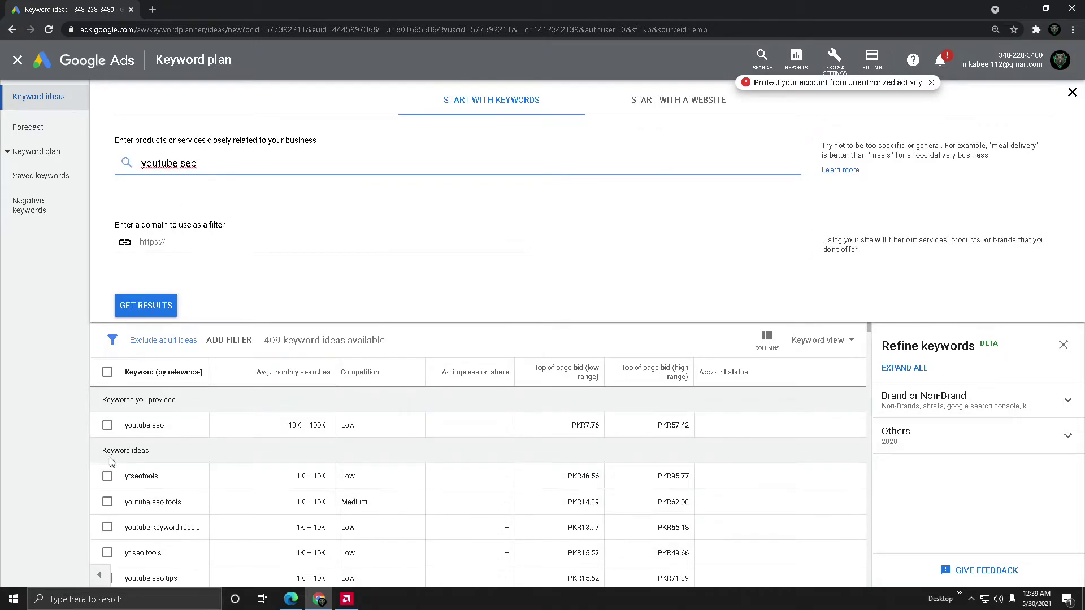
Copy the provided keyword "youtube seo" and paste it as the draft video's title in YouTube Studio
{"action": "left_click", "coordinate": [107, 425]}
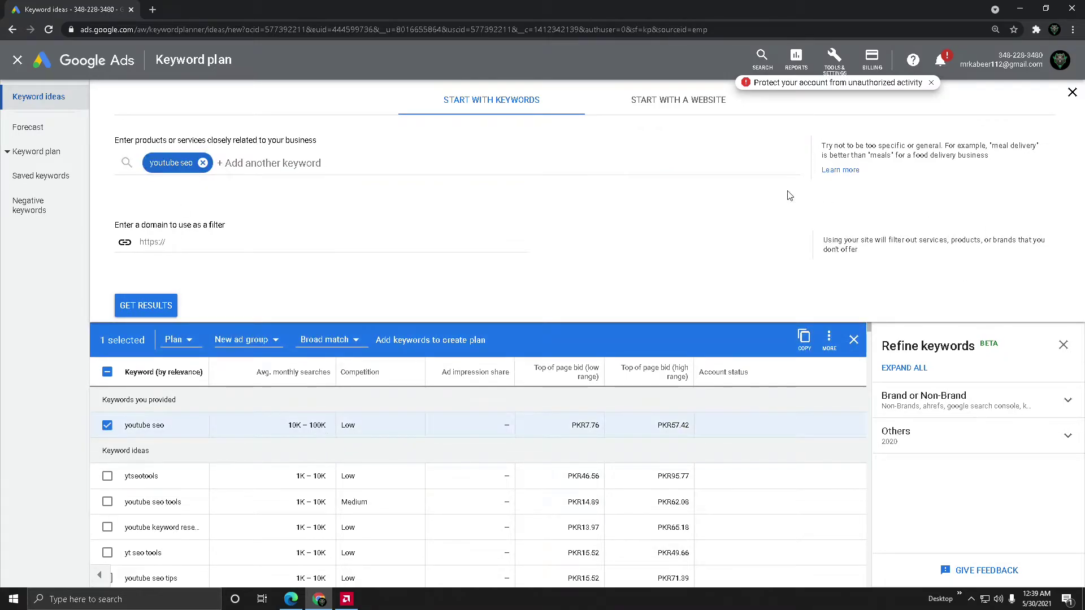
{"action": "left_click", "coordinate": [804, 340]}
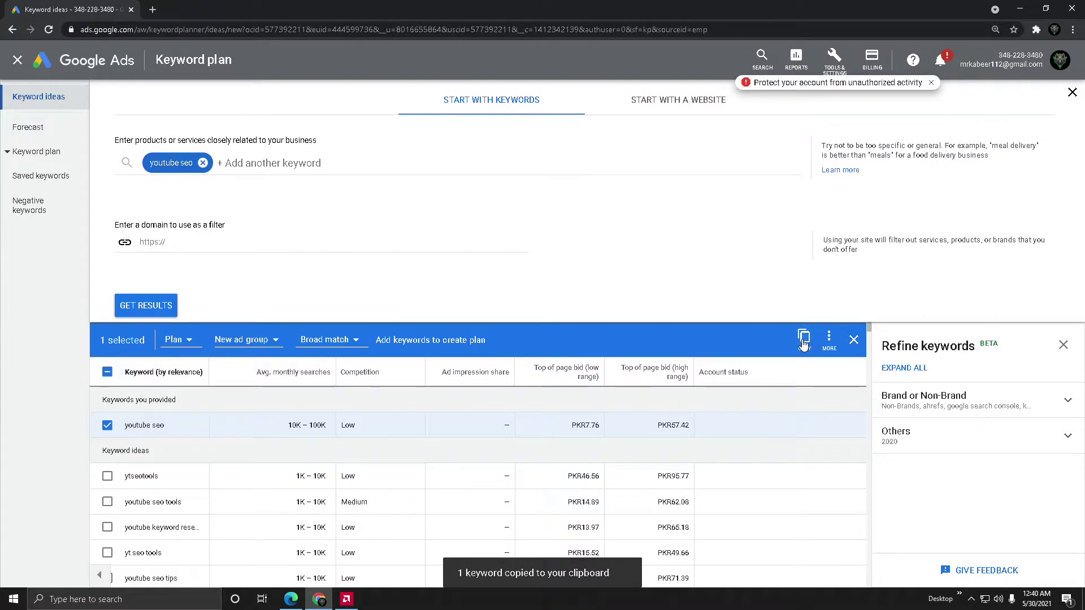
{"action": "left_click", "coordinate": [291, 599]}
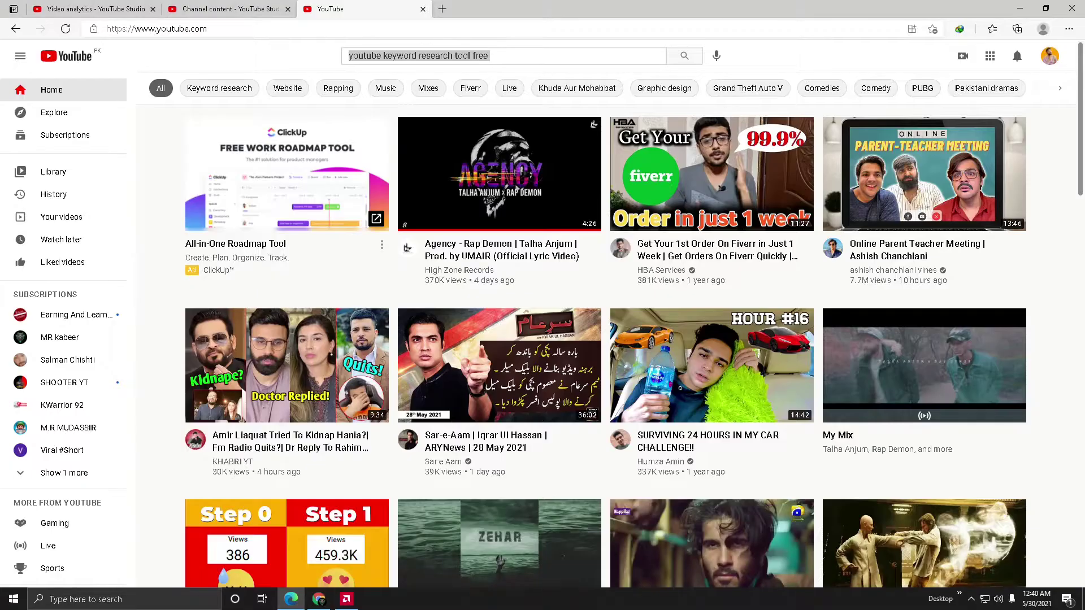
{"action": "left_click", "coordinate": [229, 8]}
{"action": "right_click", "coordinate": [331, 223]}
{"action": "left_click", "coordinate": [370, 332]}
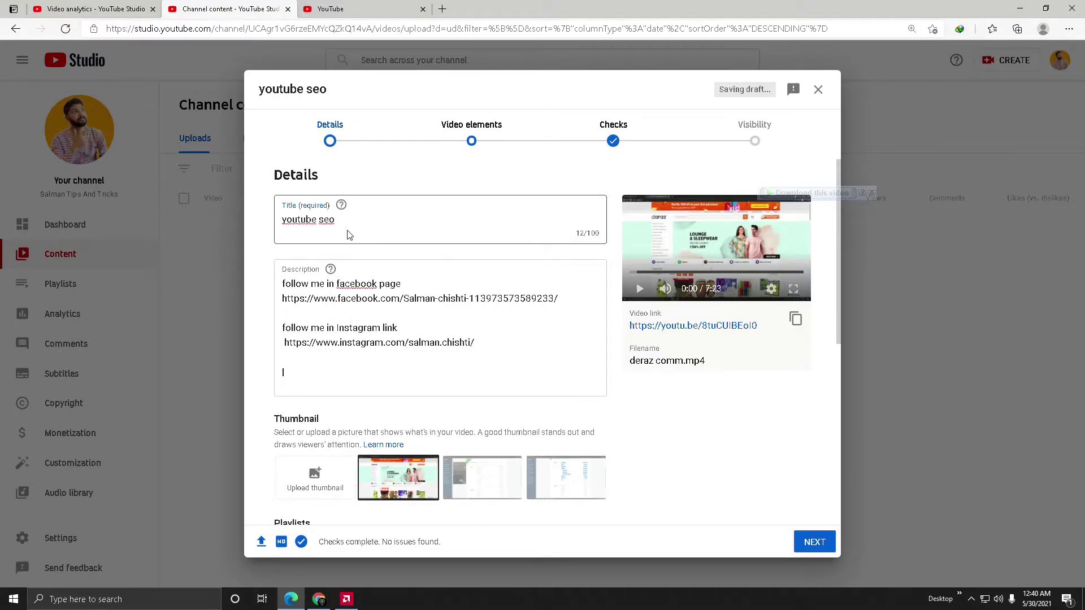
{"action": "key", "text": "BackSpace"}
{"action": "left_click_drag", "start_coordinate": [347, 221], "coordinate": [278, 222]}
{"action": "left_click", "coordinate": [367, 228]}
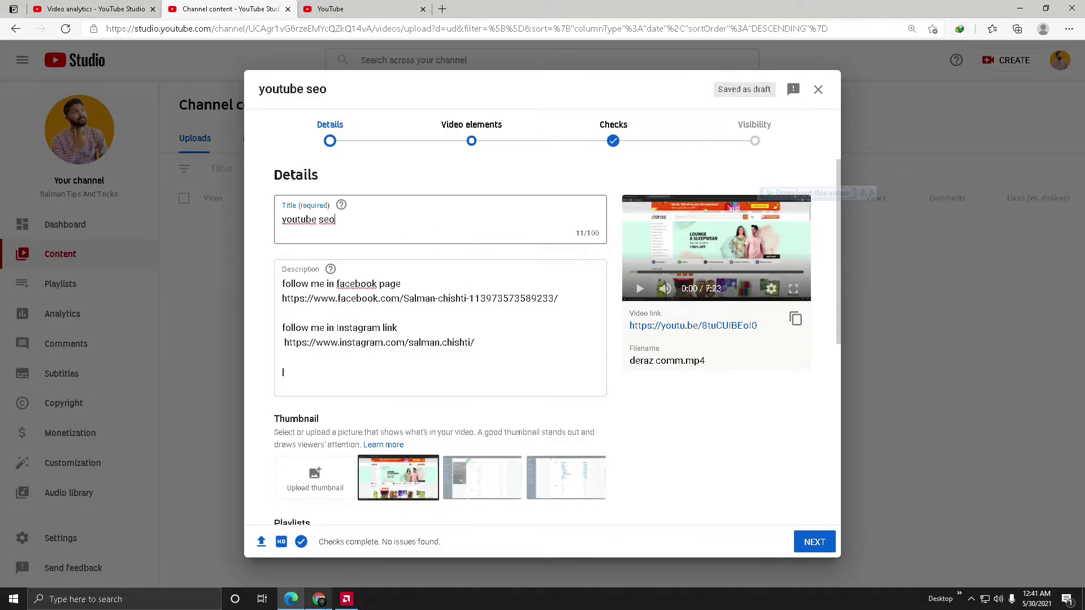
Copy only the "youtube keyword research" idea from Keyword Planner and paste it after "youtube seo" in the YouTube Studio video title
{"action": "left_click", "coordinate": [318, 599]}
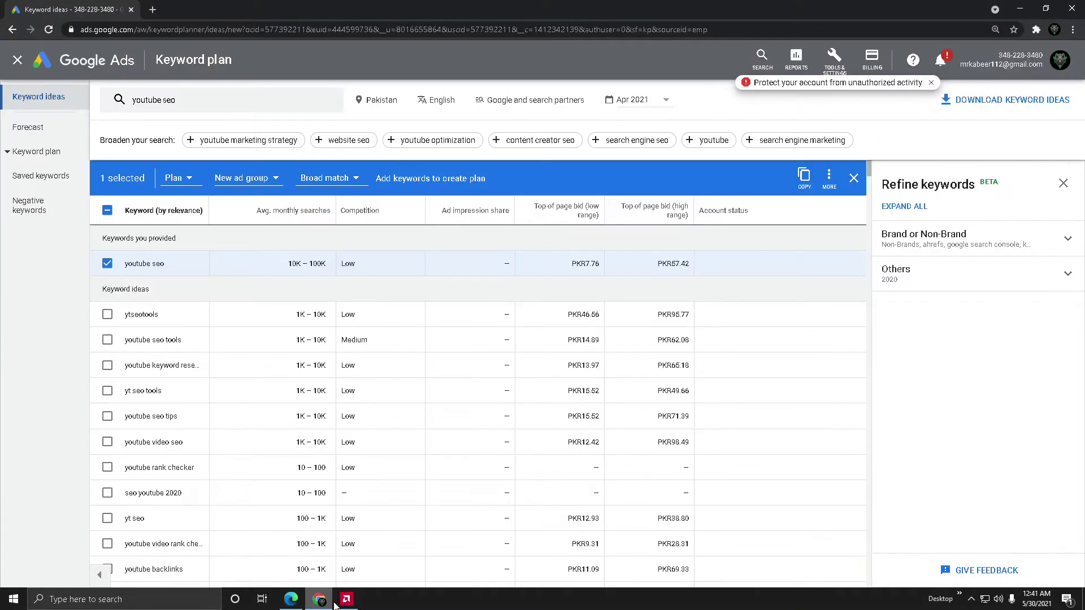
{"action": "left_click", "coordinate": [107, 263]}
{"action": "scroll", "coordinate": [378, 338], "scroll_direction": "down", "scroll_amount": 1}
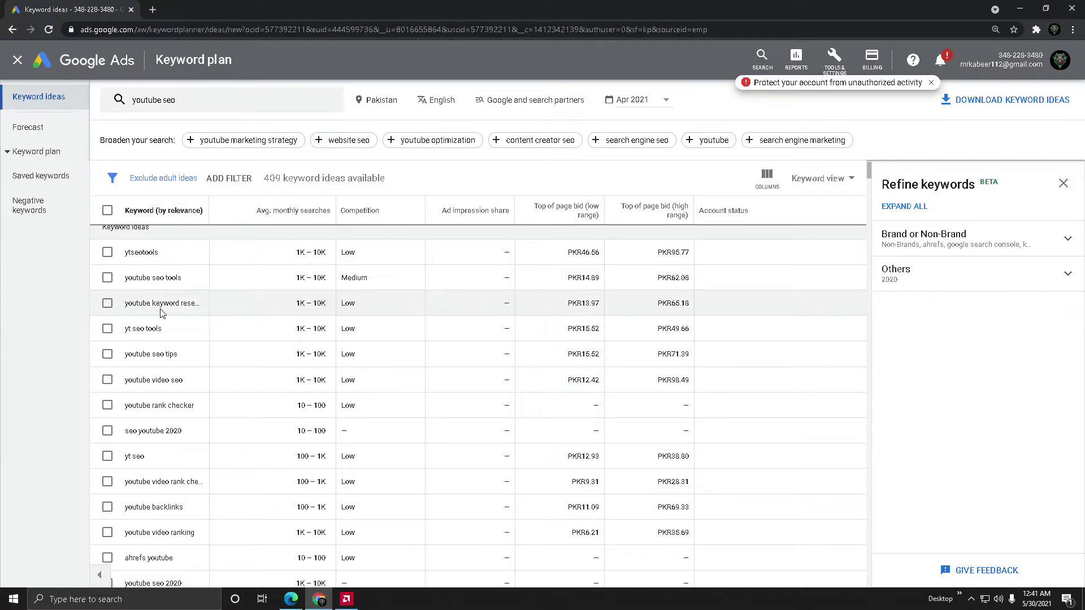
{"action": "left_click", "coordinate": [107, 303]}
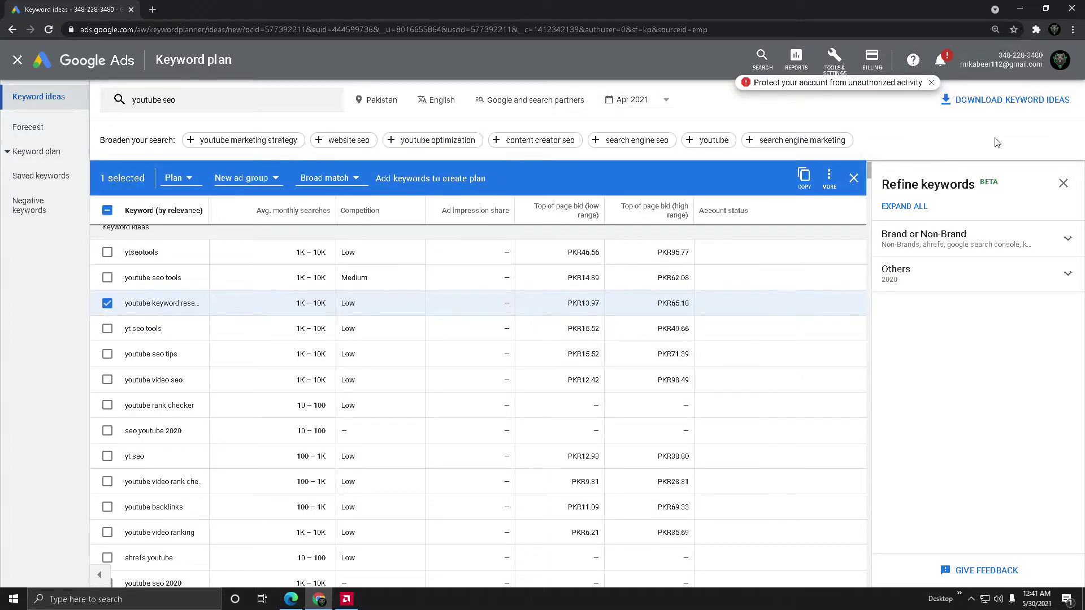
{"action": "left_click", "coordinate": [804, 176]}
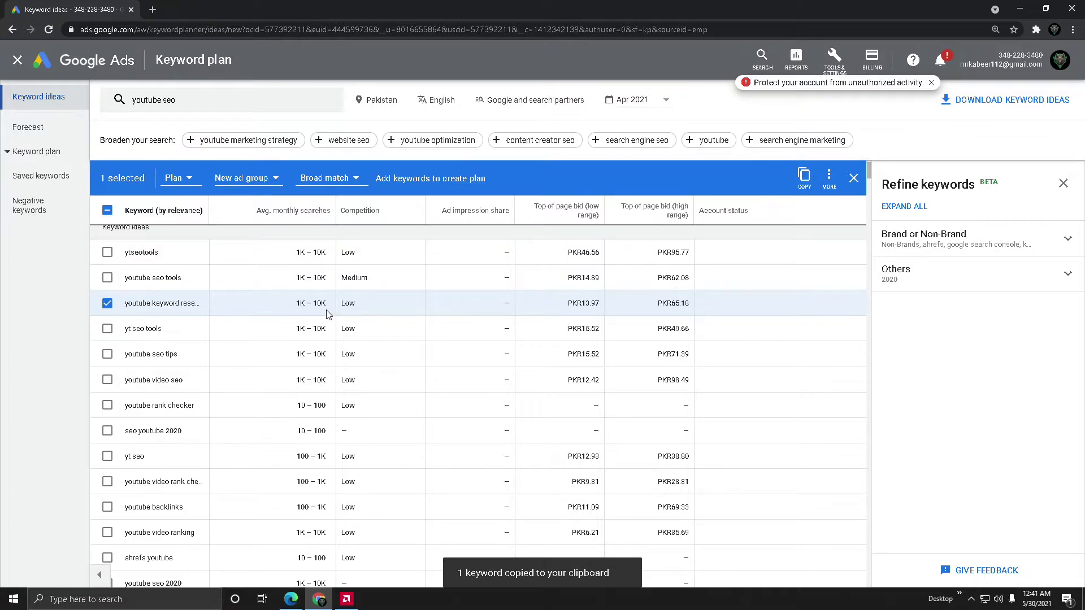
{"action": "left_click", "coordinate": [290, 602]}
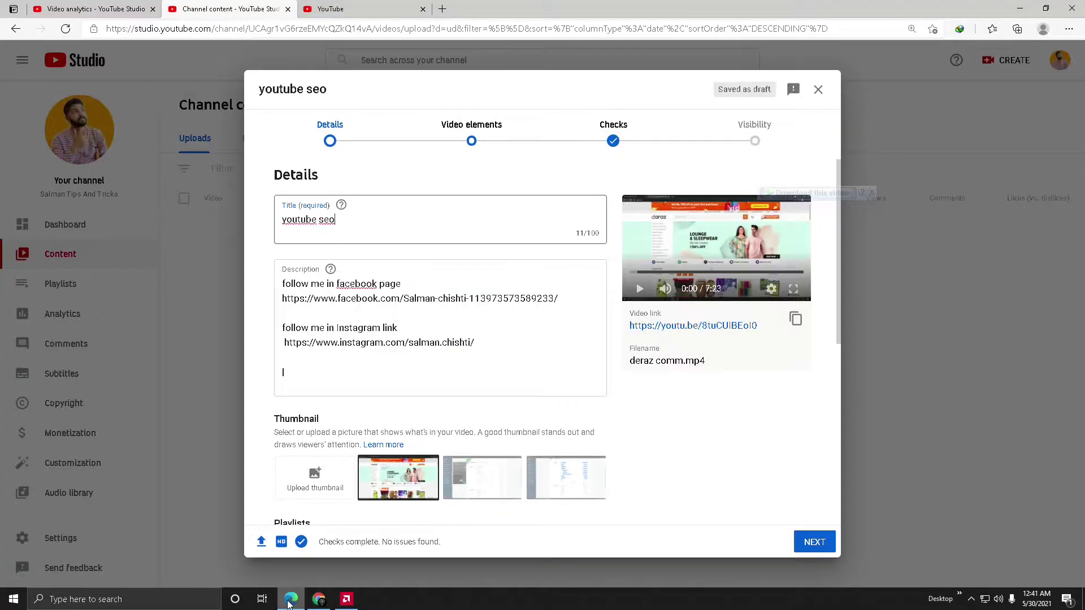
{"action": "right_click", "coordinate": [357, 225]}
{"action": "left_click", "coordinate": [409, 315]}
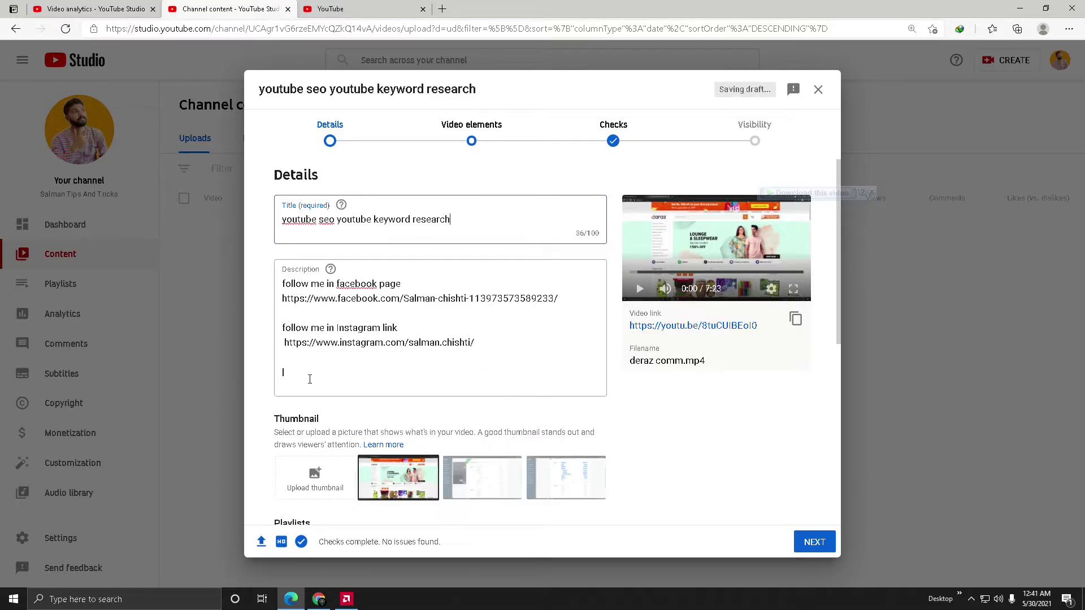
Rearrange the video title to read "youtube keyword research youtube seo"
{"action": "left_click", "coordinate": [338, 224]}
{"action": "key", "text": "BackSpace"}
{"action": "key", "text": "BackSpace"}
{"action": "left_click_drag", "start_coordinate": [329, 223], "coordinate": [273, 223]}
{"action": "right_click", "coordinate": [274, 222]}
{"action": "left_click", "coordinate": [315, 273]}
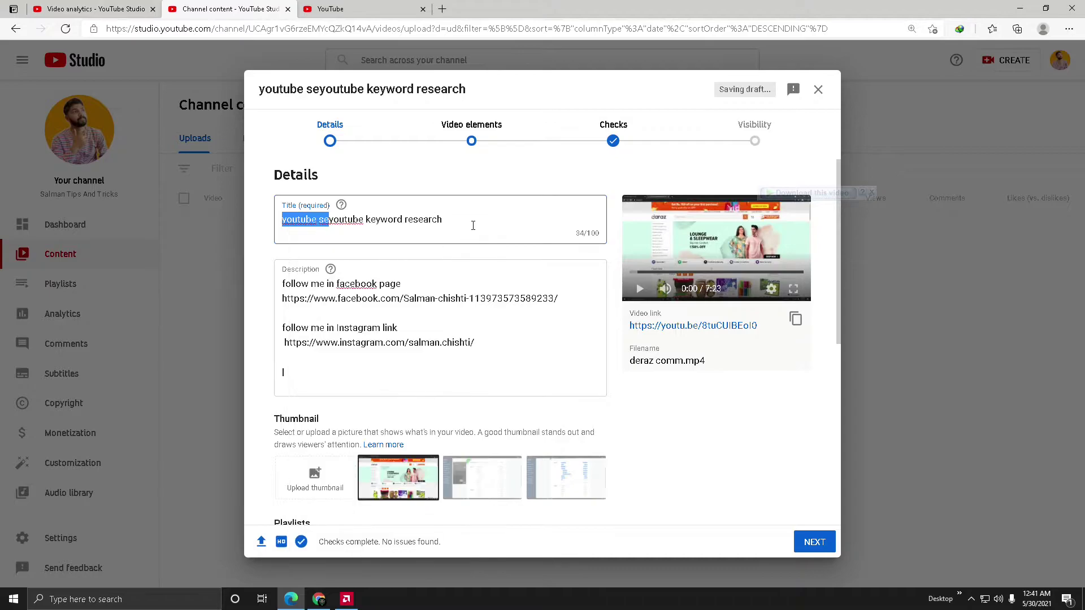
{"action": "key", "text": "BackSpace"}
{"action": "right_click", "coordinate": [424, 225]}
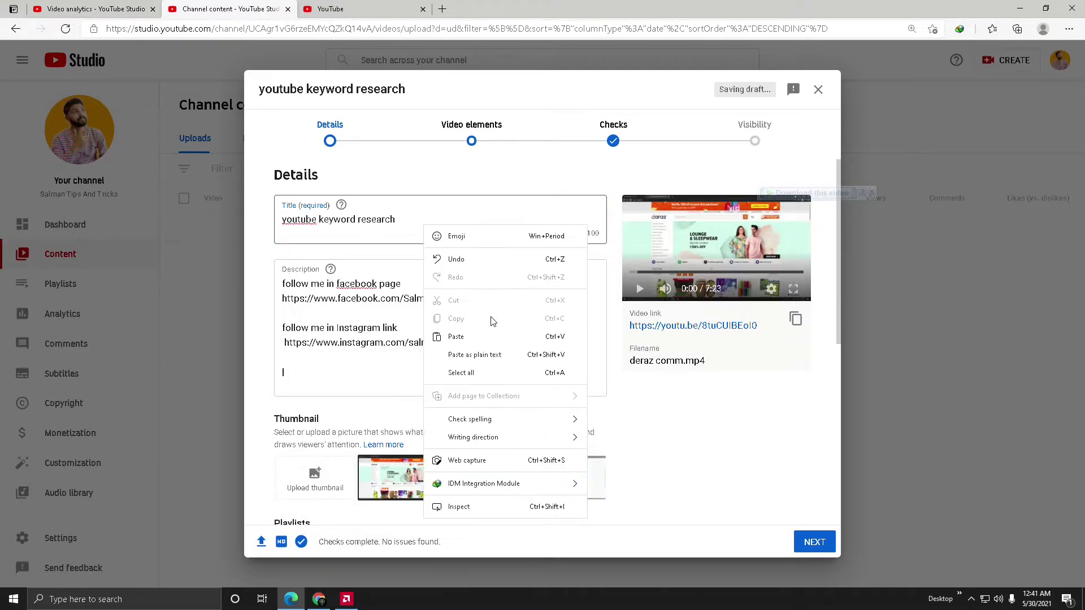
{"action": "left_click", "coordinate": [473, 335]}
{"action": "type", "text": "outube seo"}
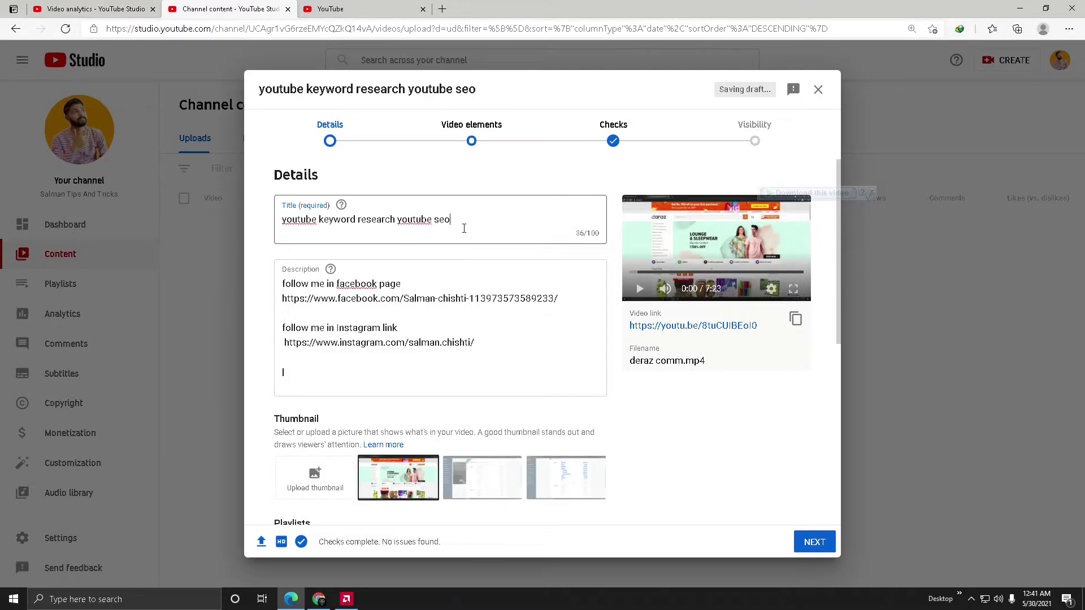
Copy the vertical bar from the description and insert it with spaces between "youtube keyword research" and "youtube seo" in the title
{"action": "left_click", "coordinate": [292, 371]}
{"action": "key", "text": "ctrl+a"}
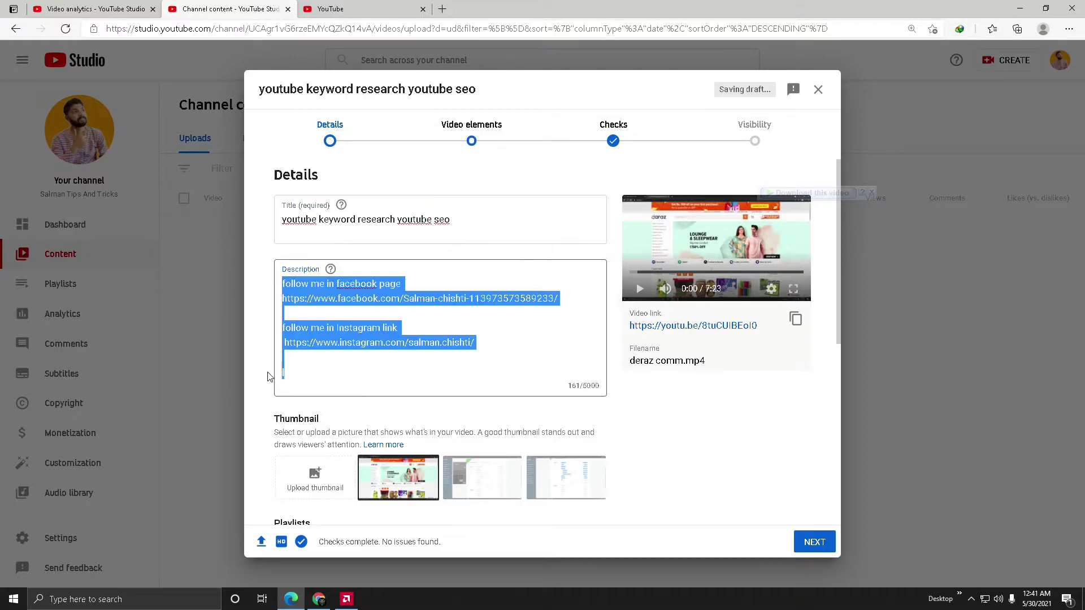
{"action": "left_click", "coordinate": [292, 375]}
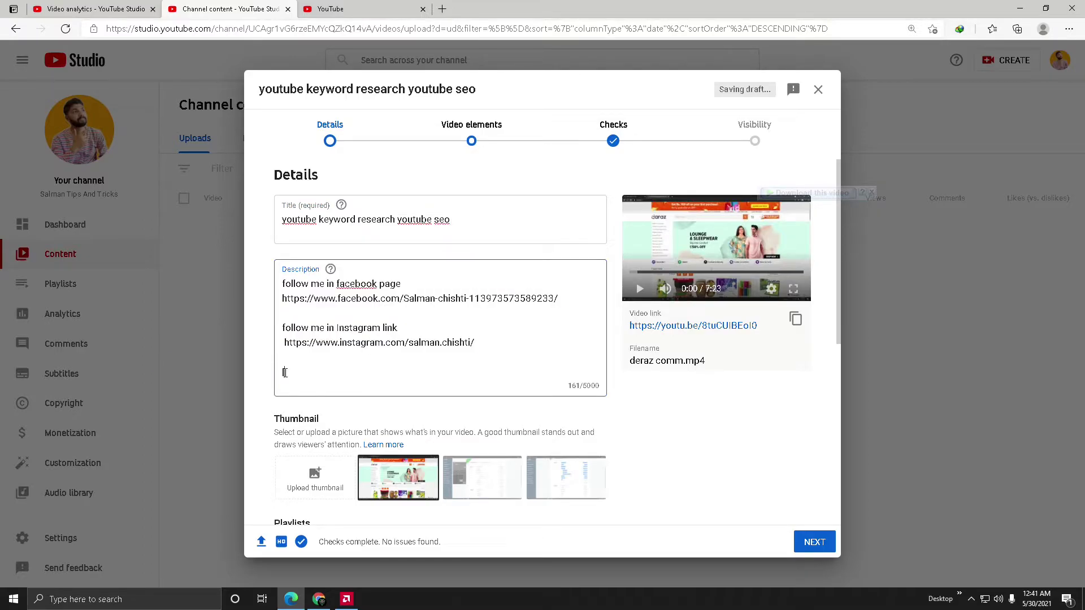
{"action": "right_click", "coordinate": [284, 371]}
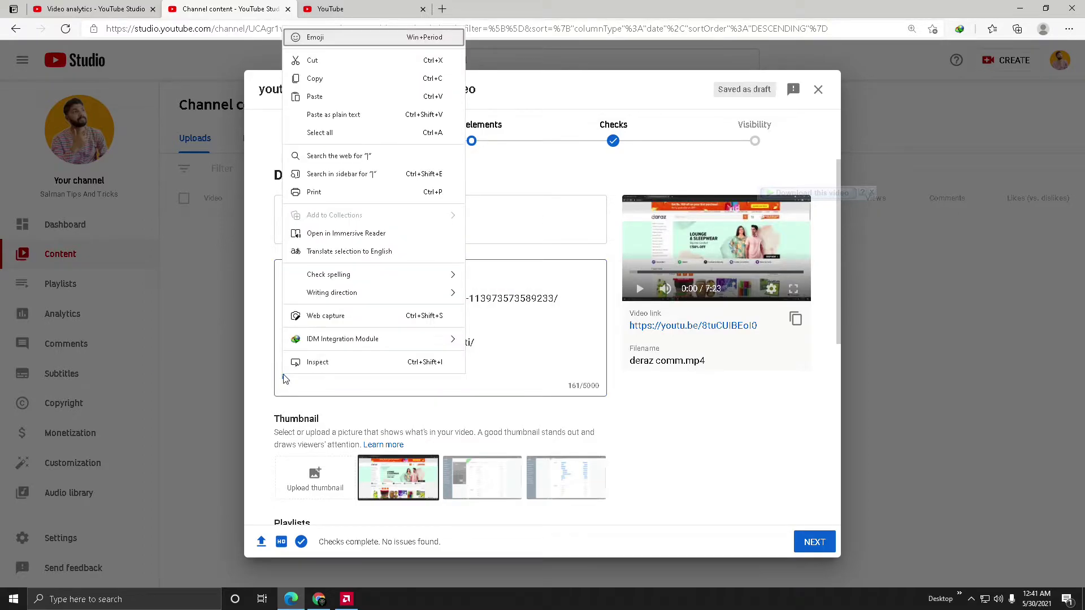
{"action": "left_click", "coordinate": [335, 93]}
{"action": "left_click", "coordinate": [396, 220]}
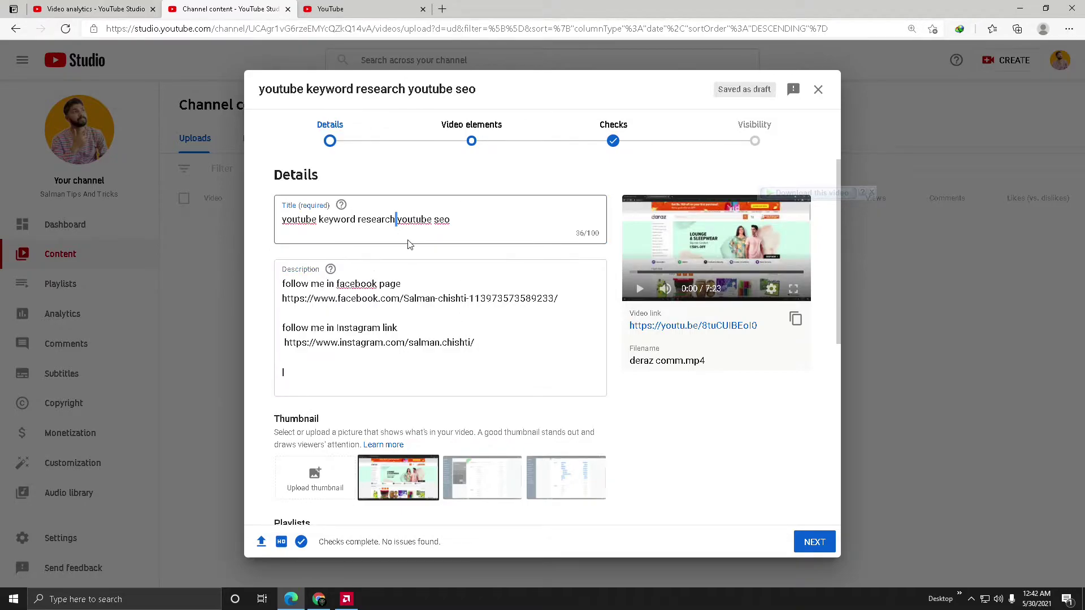
{"action": "key", "text": "BackSpace"}
{"action": "type", "text": "|"}
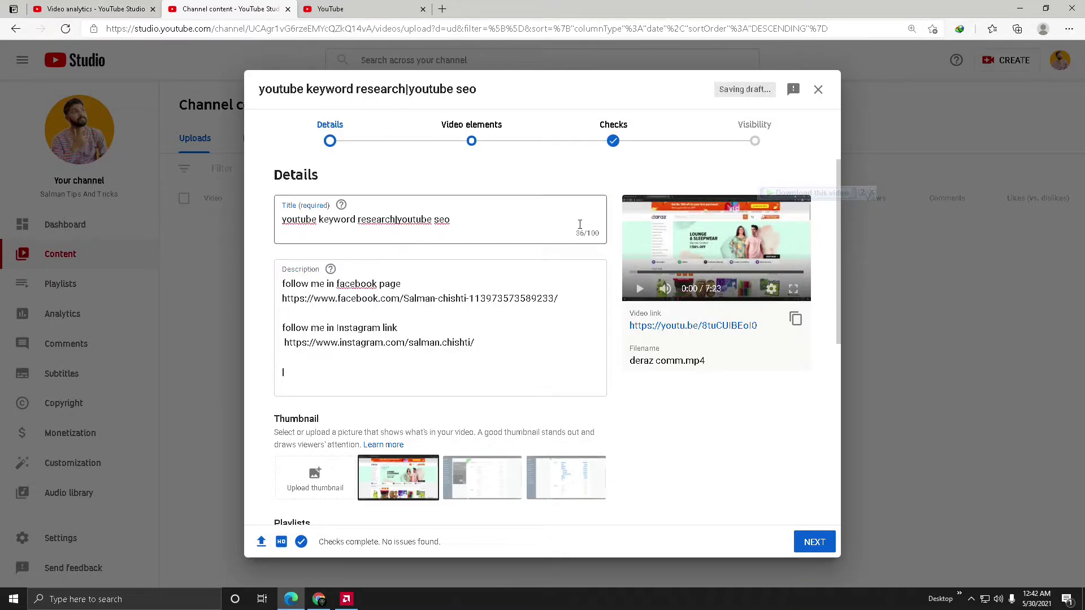
{"action": "key", "text": "Left"}
{"action": "key", "text": "Right"}
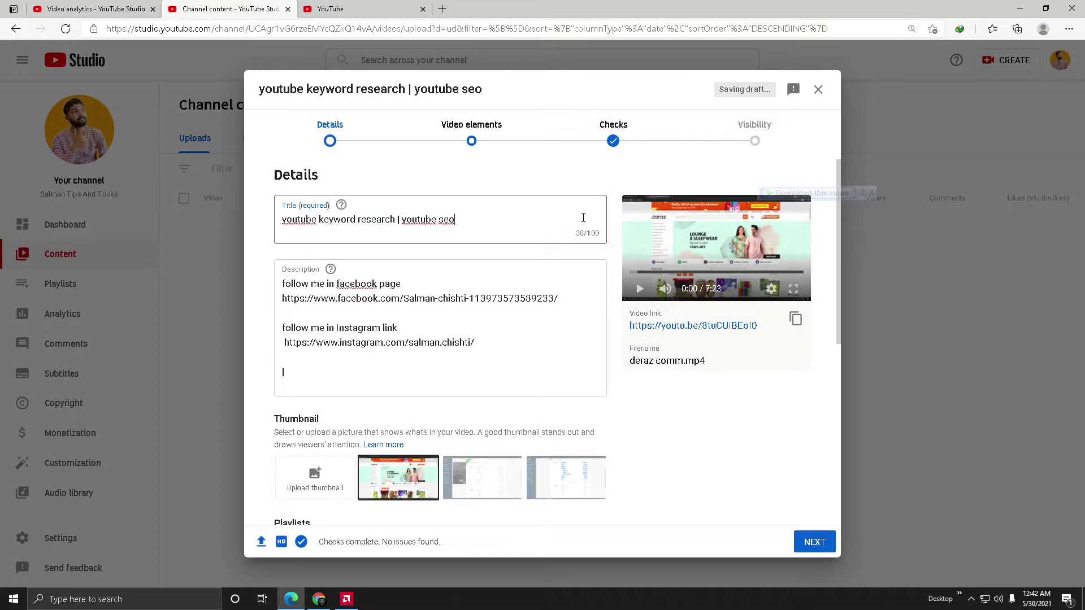
Append "| 2021" to the end of the video title and select the whole title
{"action": "left_click", "coordinate": [556, 213]}
{"action": "type", "text": "V"}
{"action": "type", "text": "2021"}
{"action": "key", "text": "ctrl+Left"}
{"action": "key", "text": "Delete"}
{"action": "type", "text": "|"}
{"action": "left_click_drag", "start_coordinate": [490, 221], "coordinate": [280, 222]}
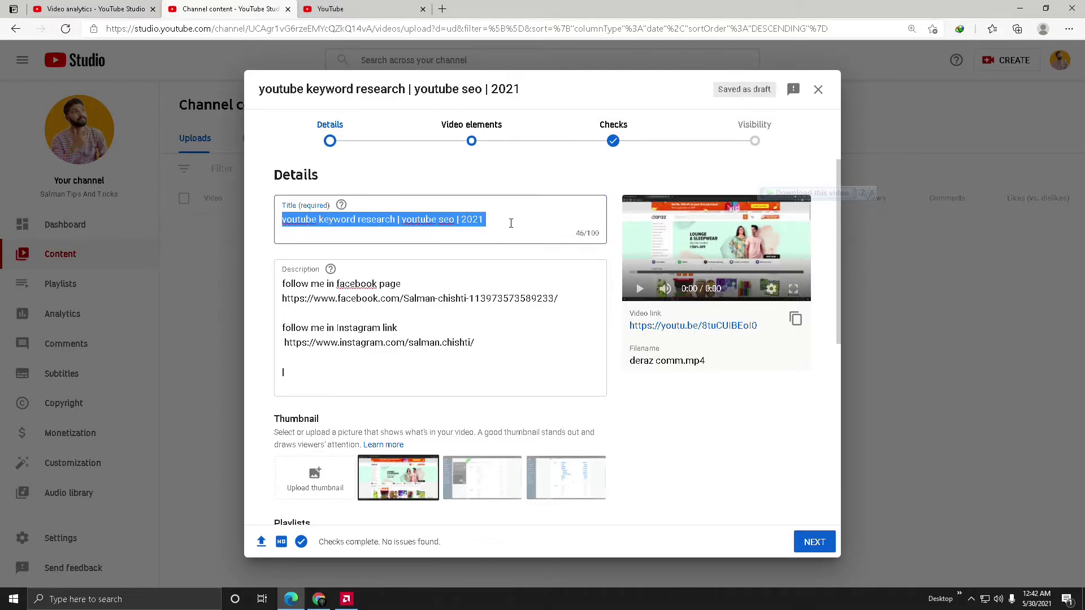
{"action": "left_click", "coordinate": [503, 191]}
{"action": "left_click_drag", "start_coordinate": [402, 222], "coordinate": [454, 225]}
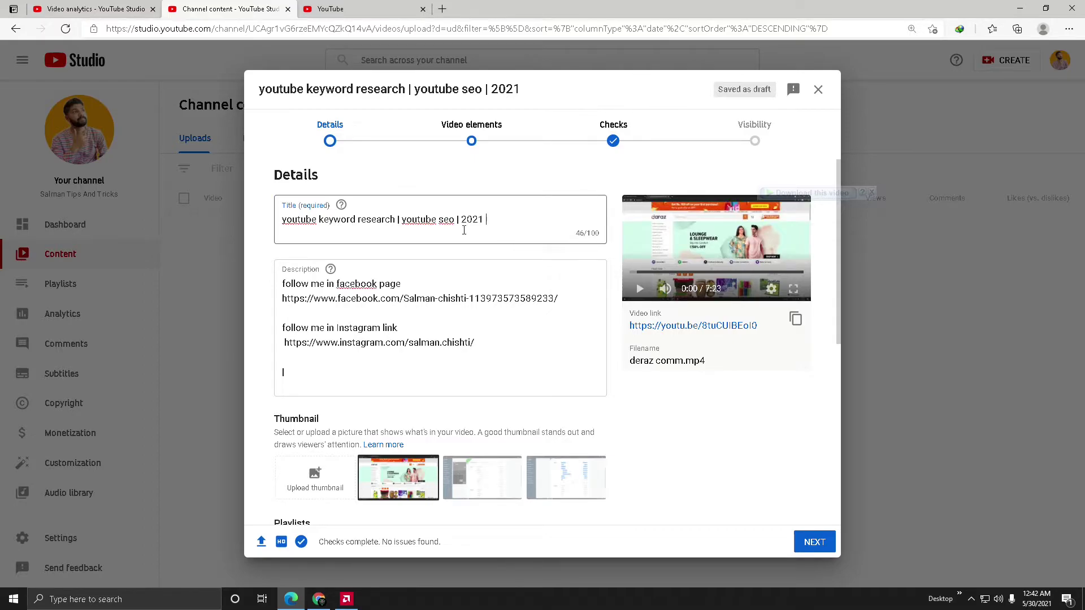
{"action": "left_click_drag", "start_coordinate": [282, 221], "coordinate": [395, 225]}
{"action": "left_click", "coordinate": [501, 219]}
Copy the full video title to the start of the description and add an empty line below it
{"action": "left_click_drag", "start_coordinate": [498, 221], "coordinate": [274, 226]}
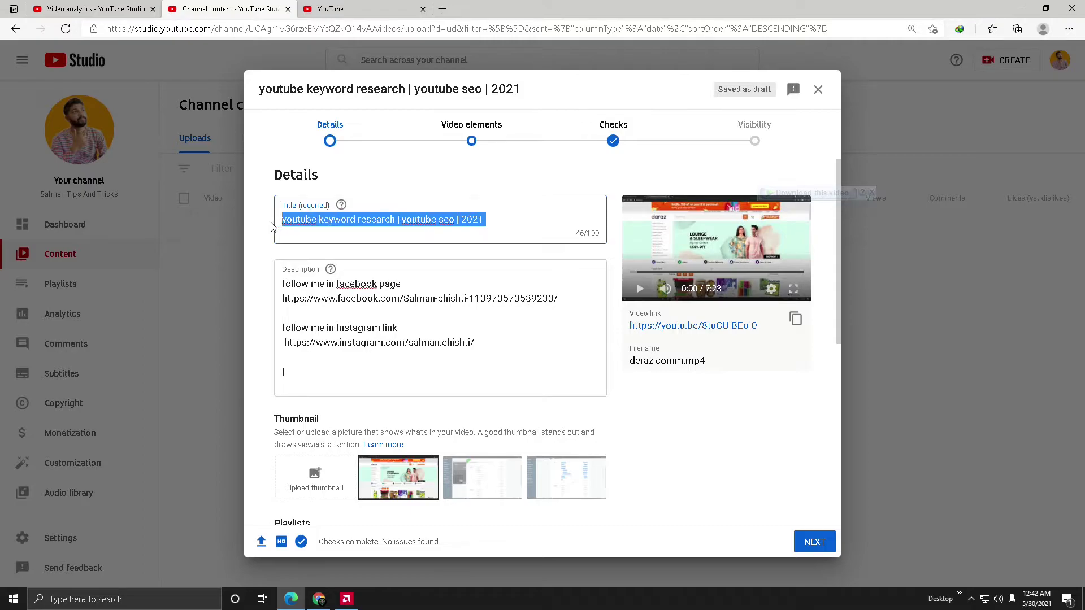
{"action": "right_click", "coordinate": [309, 221]}
{"action": "left_click", "coordinate": [349, 266]}
{"action": "left_click", "coordinate": [505, 212]}
{"action": "left_click", "coordinate": [284, 287]}
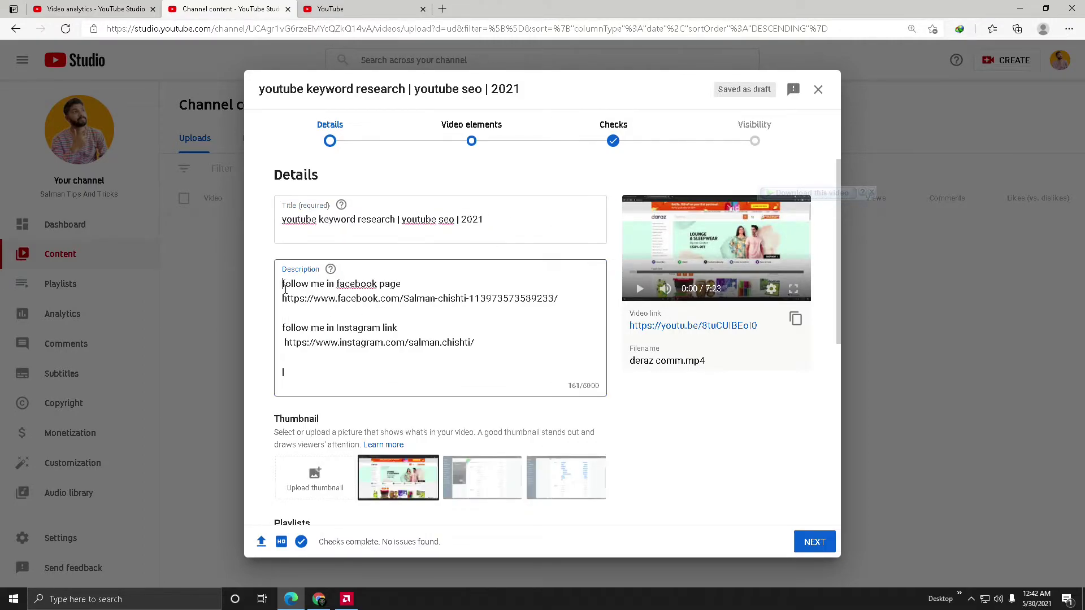
{"action": "right_click", "coordinate": [287, 288]}
{"action": "left_click", "coordinate": [338, 399]}
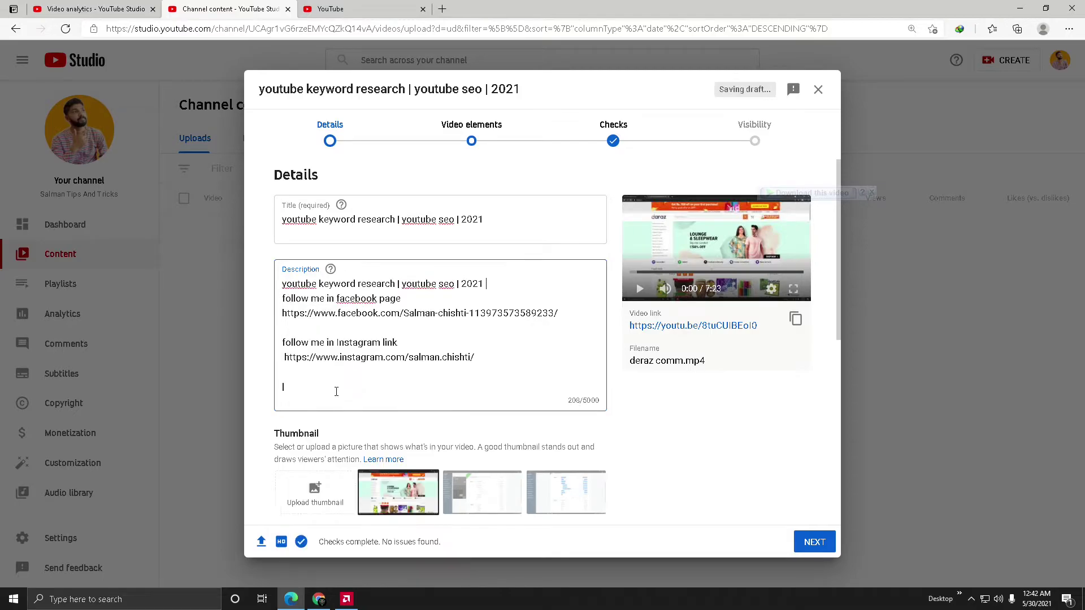
{"action": "key", "text": "Return"}
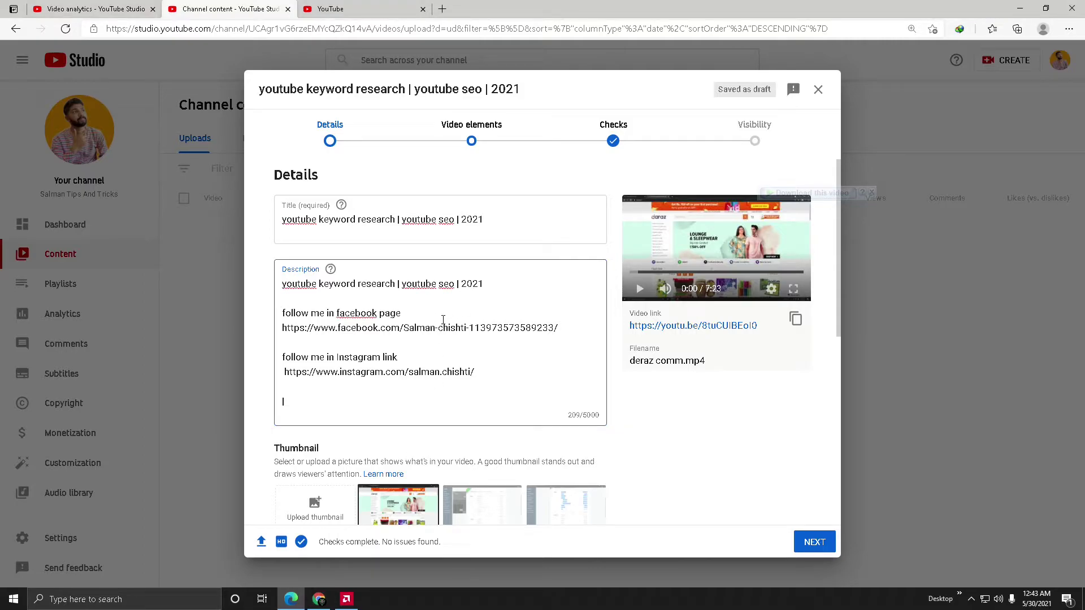
Copy only the "youtube seo" keyword from Google Ads Keyword Planner and paste it below the title line in the YouTube Studio description
{"action": "left_click", "coordinate": [319, 599]}
{"action": "left_click", "coordinate": [106, 304]}
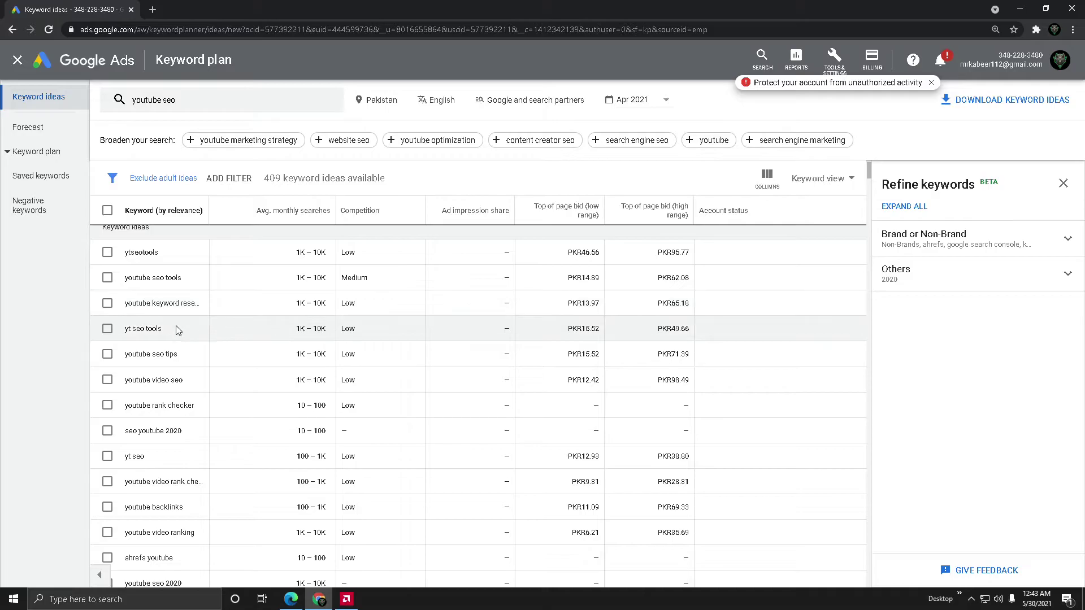
{"action": "scroll", "coordinate": [306, 338], "scroll_direction": "up", "scroll_amount": 2}
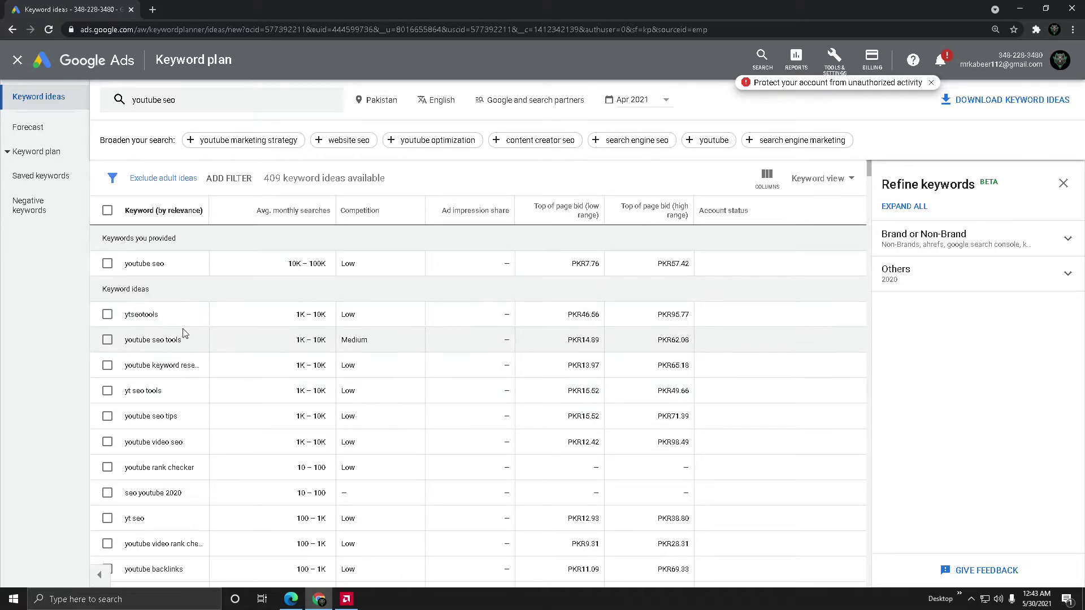
{"action": "left_click", "coordinate": [107, 264]}
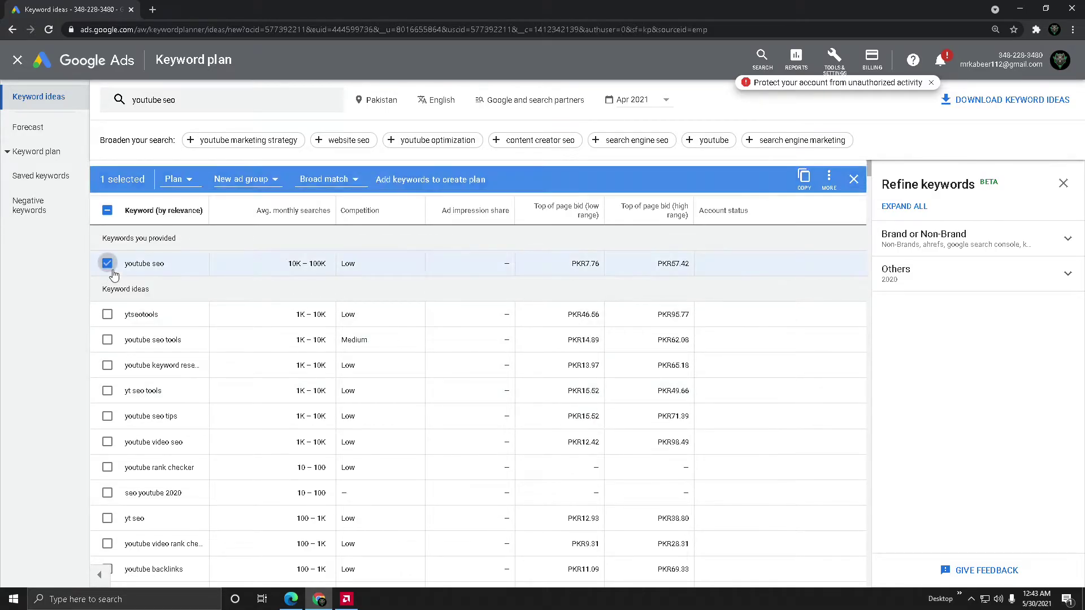
{"action": "left_click", "coordinate": [803, 177]}
{"action": "key", "text": "alt+Tab"}
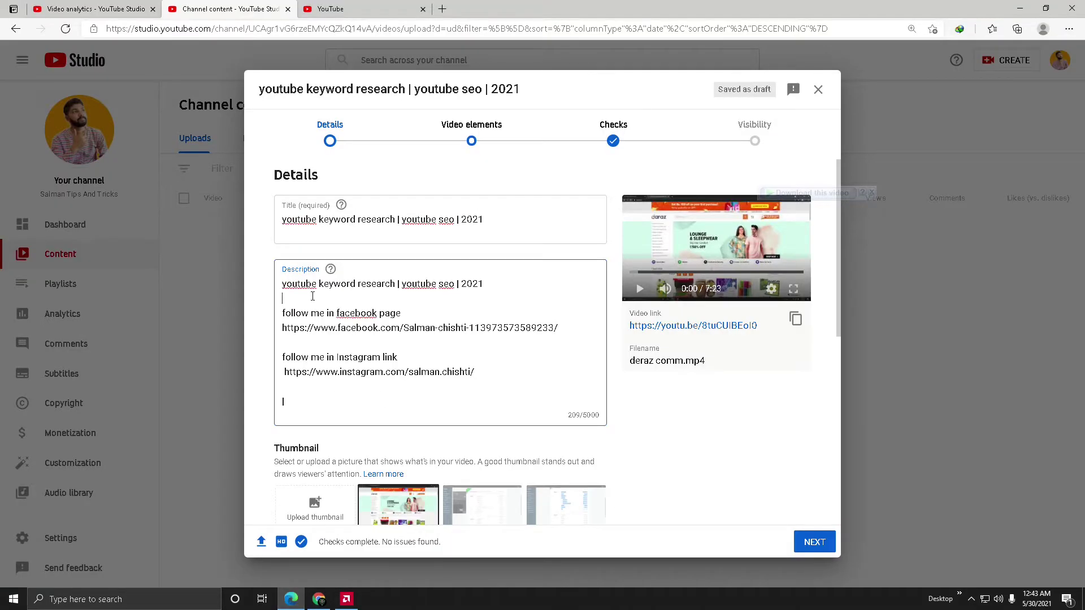
{"action": "right_click", "coordinate": [313, 297]}
{"action": "left_click", "coordinate": [356, 116]}
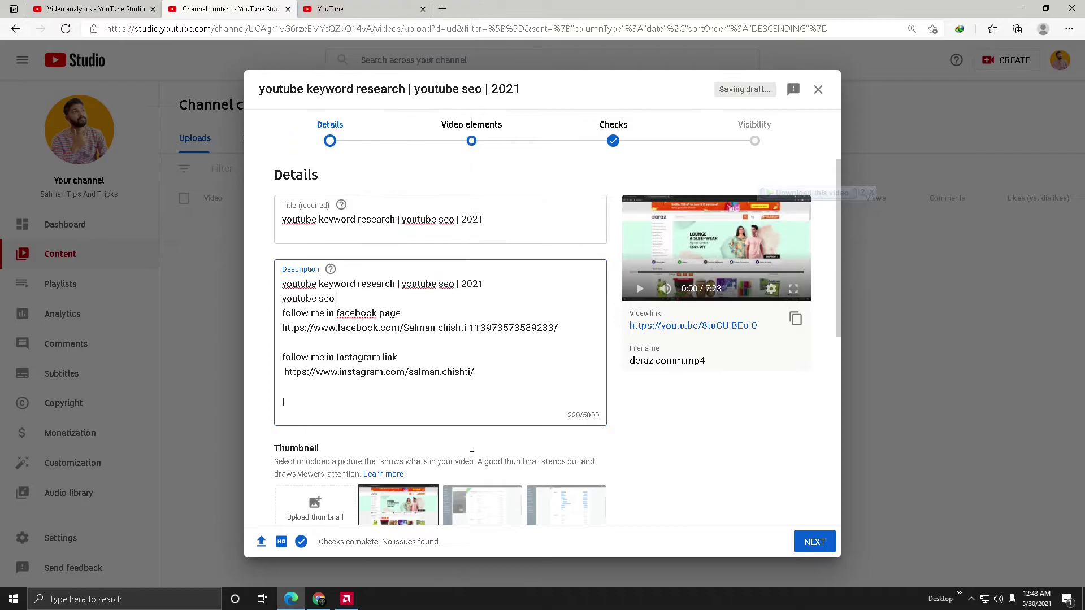
Copy only the "ytseotools" keyword from Keyword Planner and paste it on a new line below "youtube seo" in the YouTube Studio description
{"action": "left_click", "coordinate": [318, 599]}
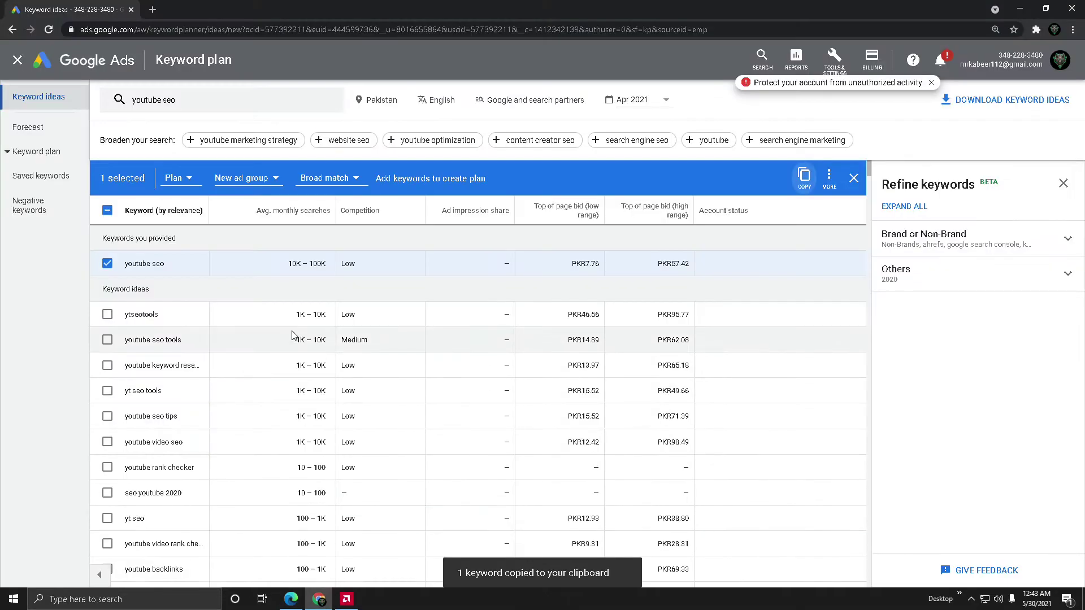
{"action": "left_click", "coordinate": [106, 314]}
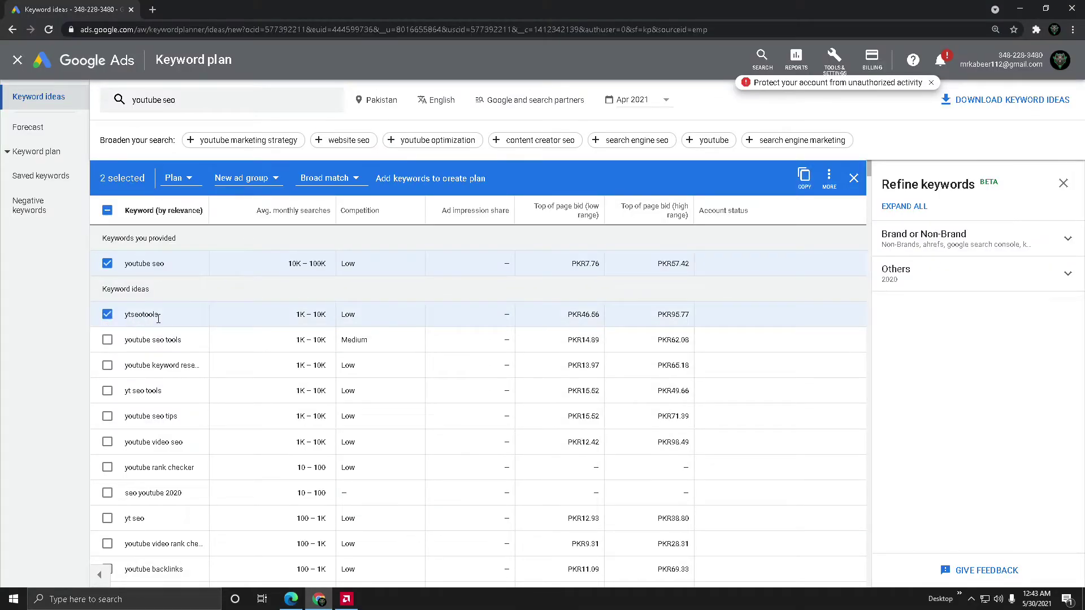
{"action": "left_click", "coordinate": [107, 263]}
{"action": "left_click", "coordinate": [804, 176]}
{"action": "left_click", "coordinate": [291, 599]}
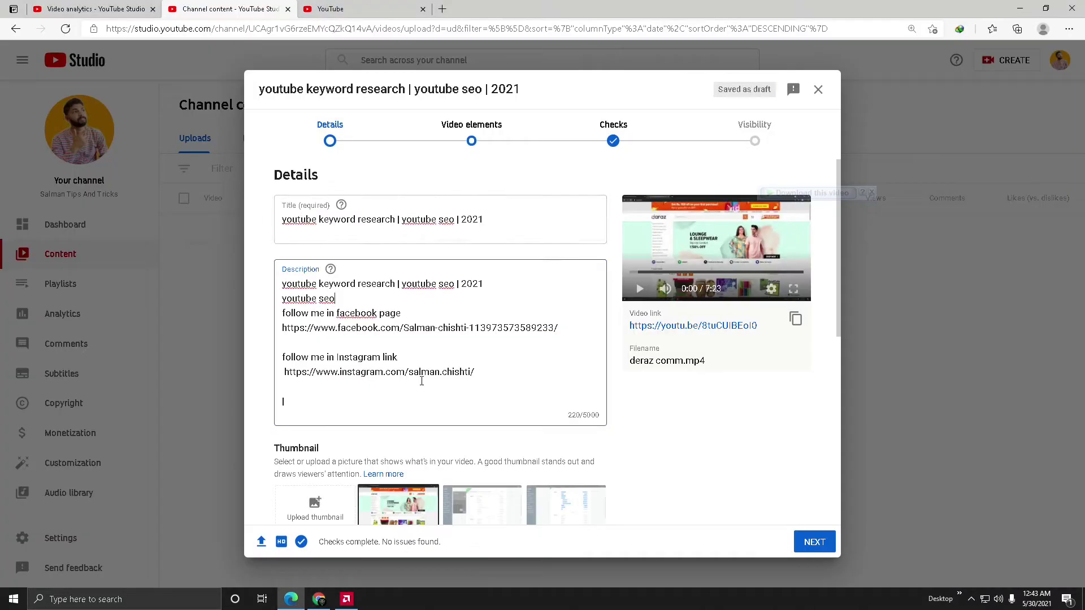
{"action": "key", "text": "Return"}
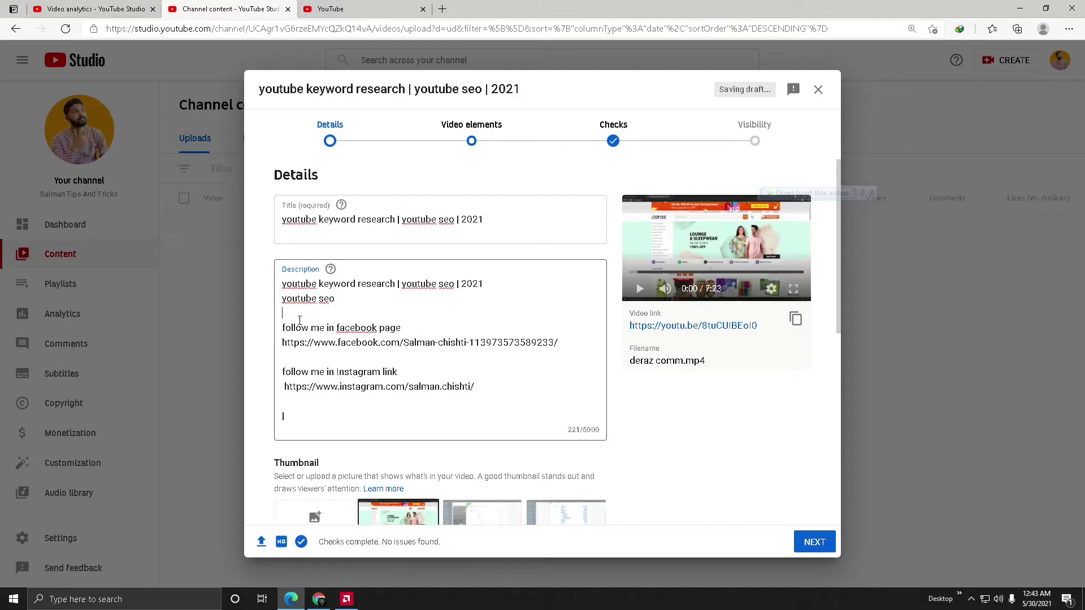
{"action": "right_click", "coordinate": [300, 321]}
{"action": "left_click", "coordinate": [328, 138]}
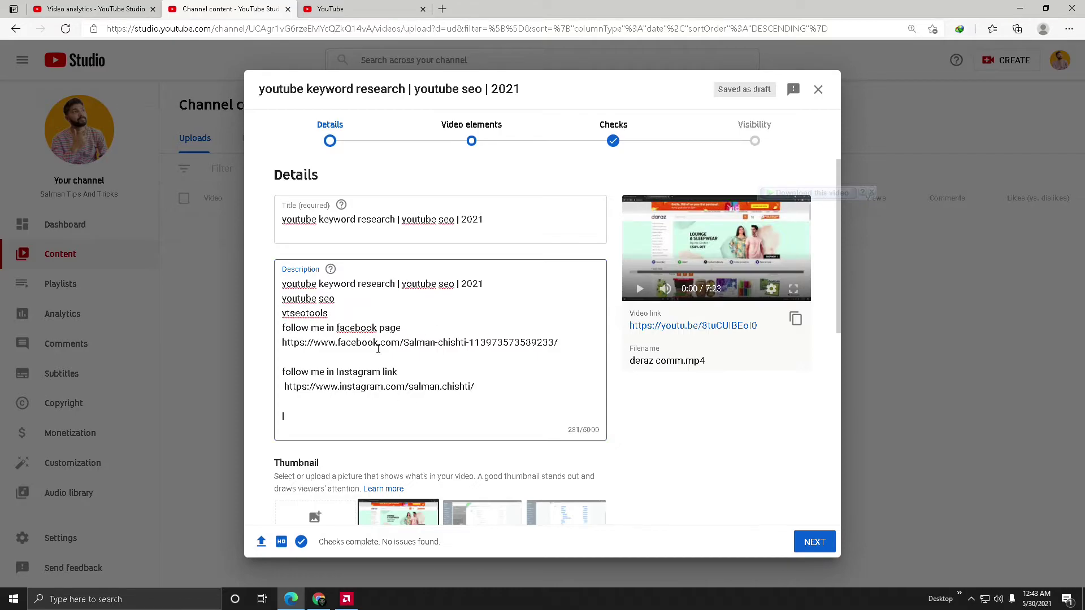
Examine the tags already entered for the video
{"action": "scroll", "coordinate": [315, 499], "scroll_direction": "down", "scroll_amount": 3}
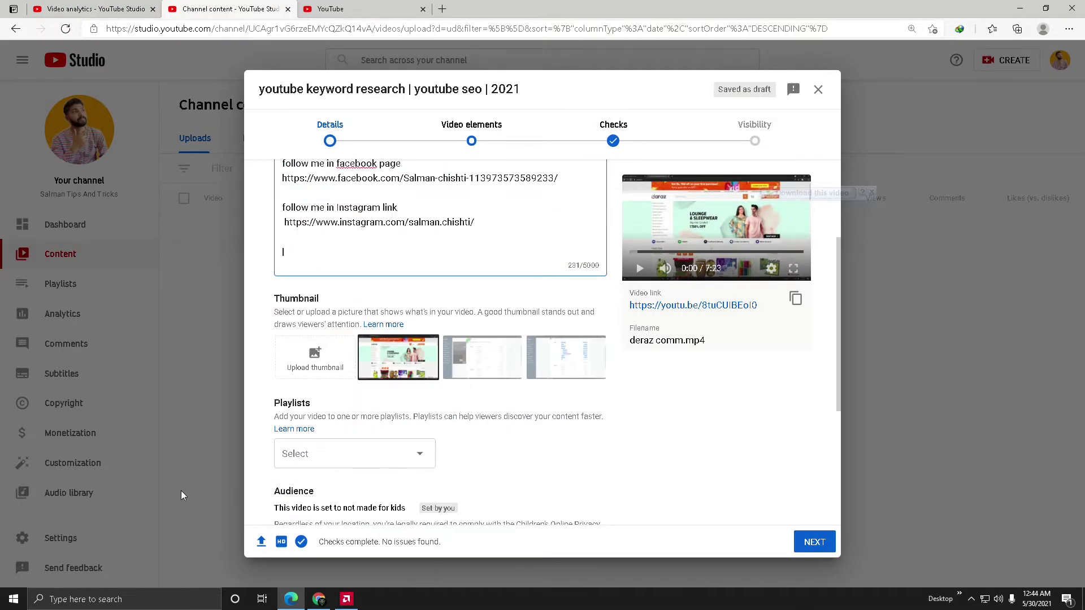
{"action": "scroll", "coordinate": [408, 438], "scroll_direction": "down", "scroll_amount": 6}
{"action": "scroll", "coordinate": [408, 438], "scroll_direction": "down", "scroll_amount": 6}
{"action": "left_click", "coordinate": [408, 287]}
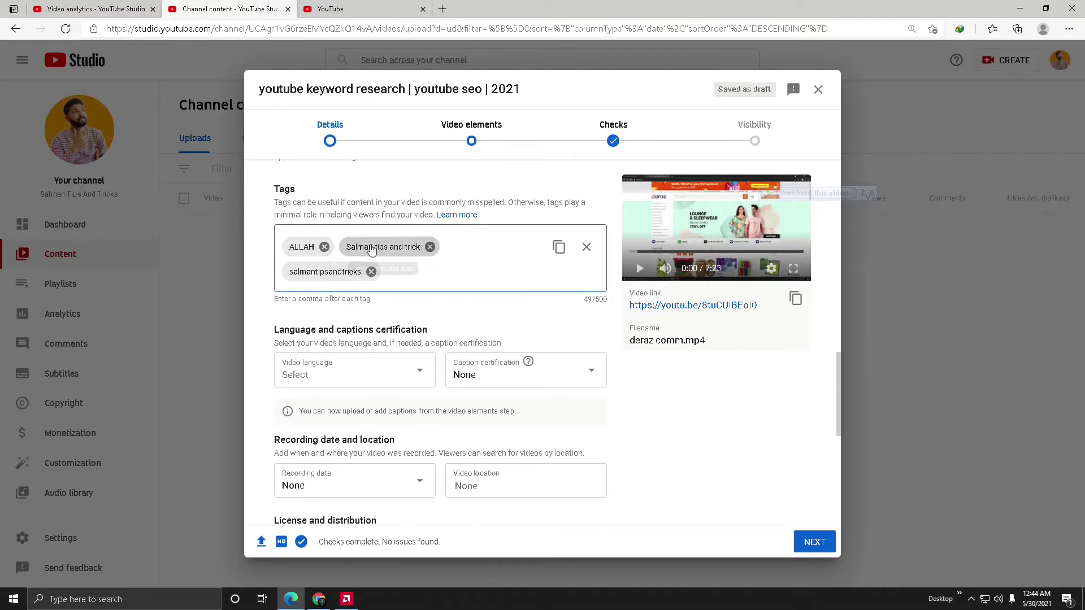
{"action": "left_click", "coordinate": [414, 267]}
{"action": "scroll", "coordinate": [416, 271], "scroll_direction": "up", "scroll_amount": 6}
{"action": "scroll", "coordinate": [416, 270], "scroll_direction": "up", "scroll_amount": 8}
Copy the full video title and add it to the video's tags as "youtube keyword research | youtube seo | 2021"
{"action": "left_click_drag", "start_coordinate": [485, 219], "coordinate": [281, 226]}
{"action": "right_click", "coordinate": [300, 224]}
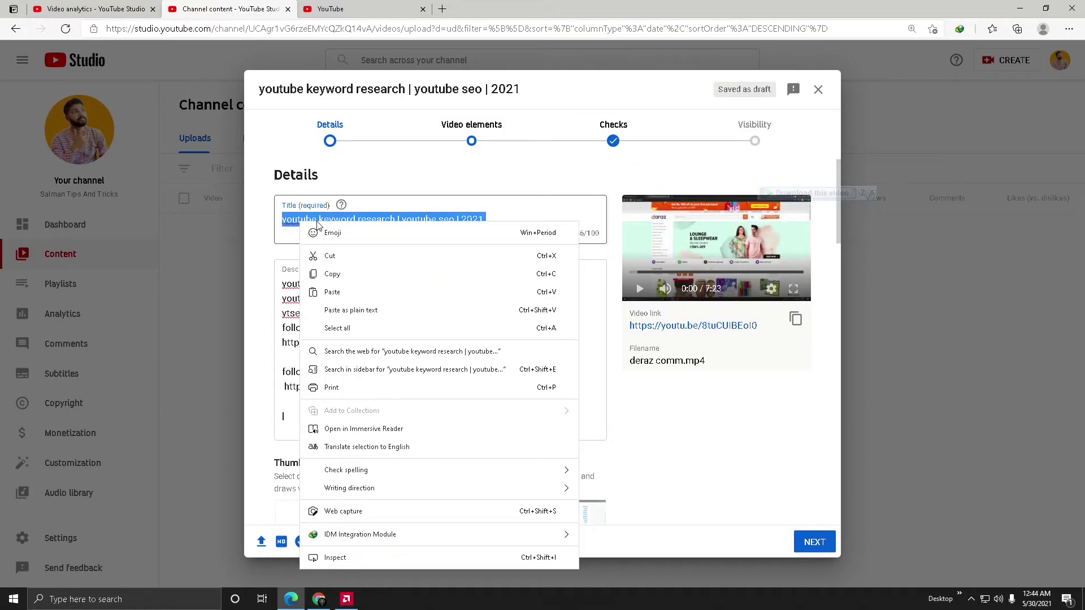
{"action": "left_click", "coordinate": [339, 271]}
{"action": "left_click", "coordinate": [526, 240]}
{"action": "key", "text": "ctrl+a"}
{"action": "left_click", "coordinate": [504, 221]}
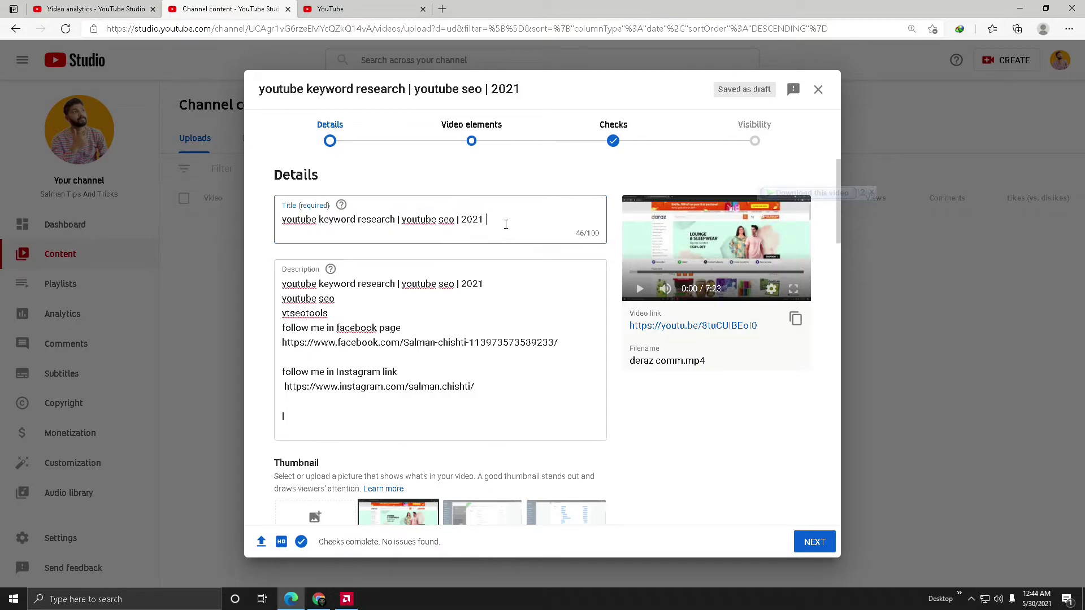
{"action": "scroll", "coordinate": [439, 292], "scroll_direction": "down", "scroll_amount": 10}
{"action": "scroll", "coordinate": [438, 292], "scroll_direction": "down", "scroll_amount": 5}
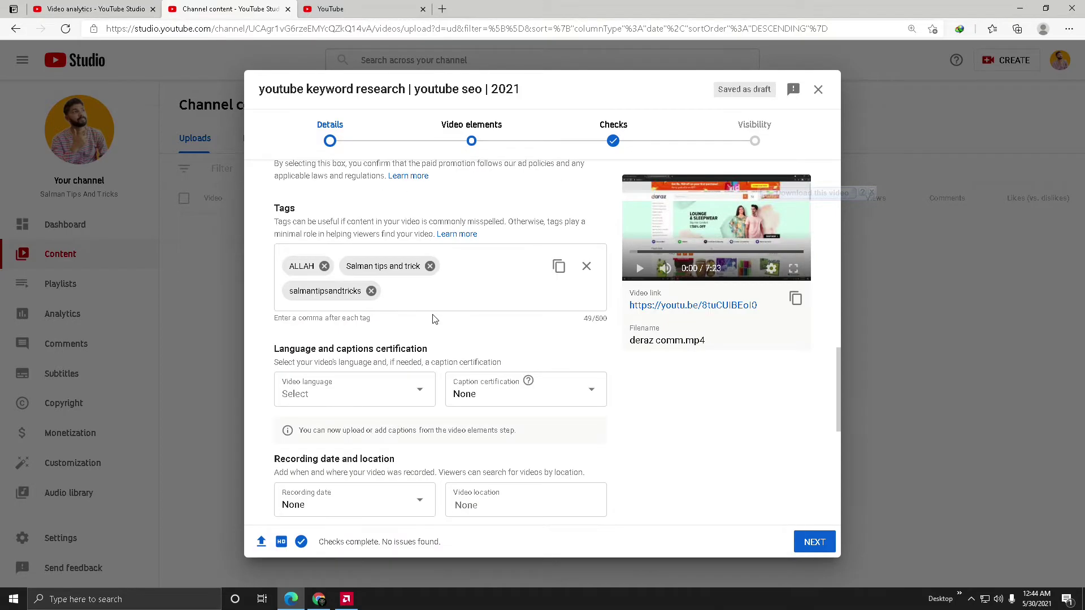
{"action": "right_click", "coordinate": [405, 294]}
{"action": "left_click", "coordinate": [436, 404]}
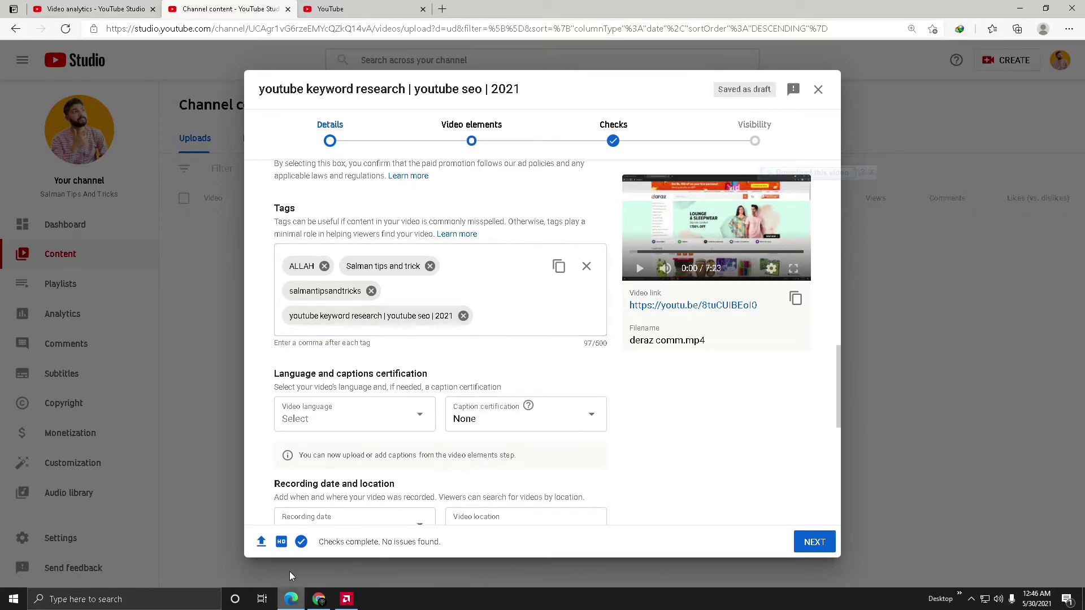
Copy only the "youtube seo" keyword from Keyword Planner and add it as a tag to the video in YouTube Studio
{"action": "left_click", "coordinate": [324, 603]}
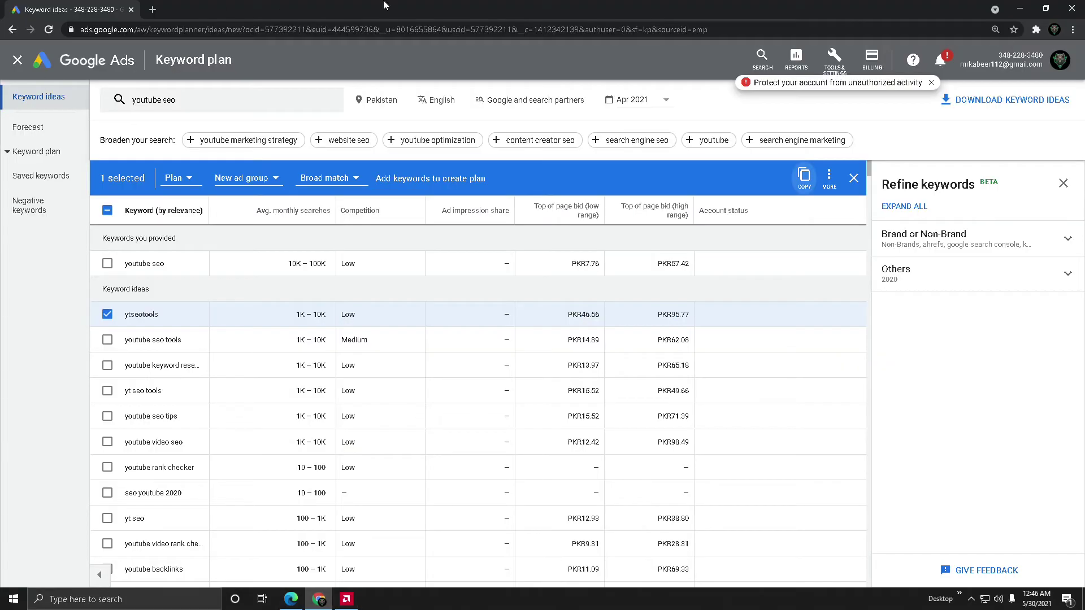
{"action": "left_click", "coordinate": [107, 320]}
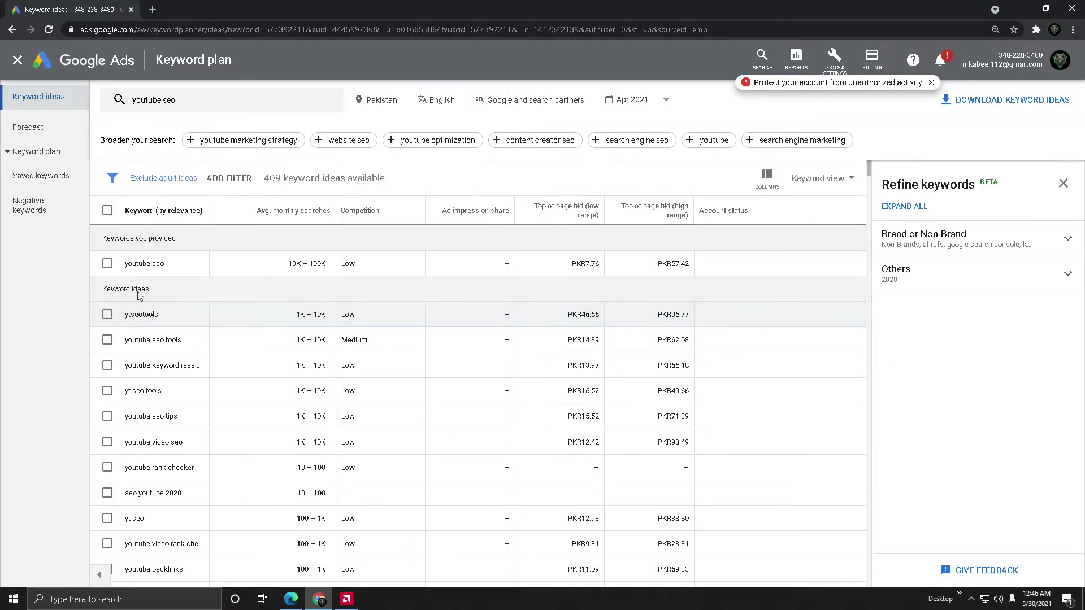
{"action": "left_click", "coordinate": [107, 264]}
{"action": "left_click", "coordinate": [805, 177]}
{"action": "left_click", "coordinate": [291, 599]}
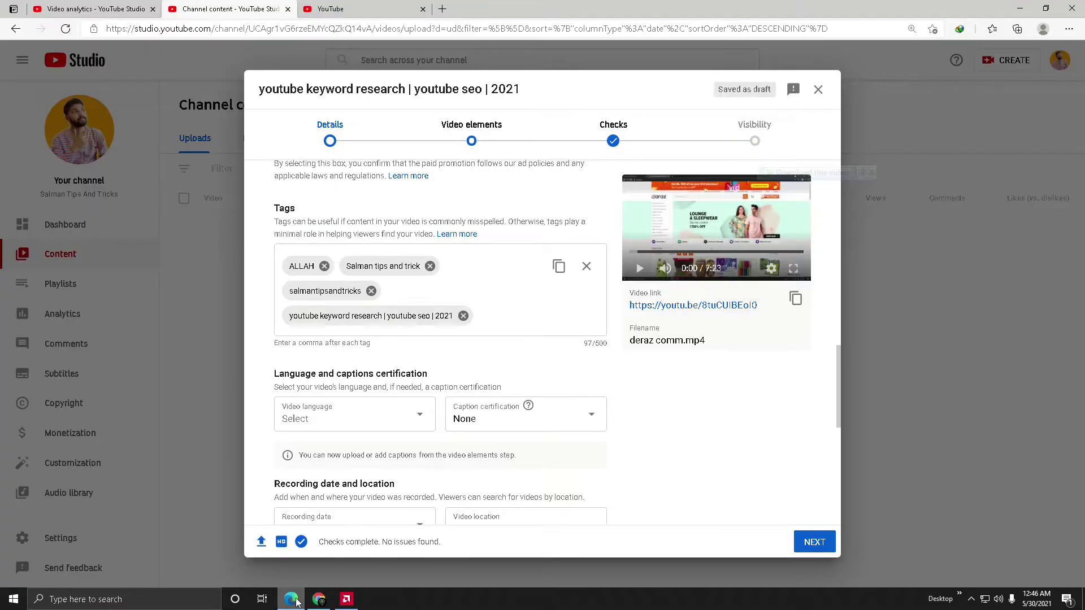
{"action": "right_click", "coordinate": [476, 330]}
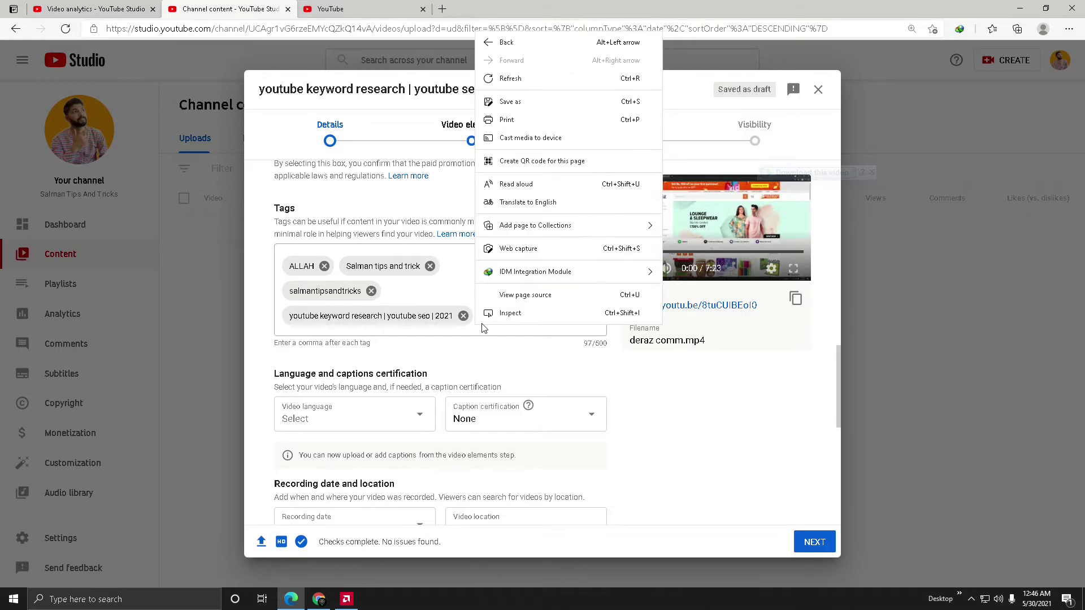
{"action": "left_click", "coordinate": [498, 316]}
{"action": "right_click", "coordinate": [499, 316]}
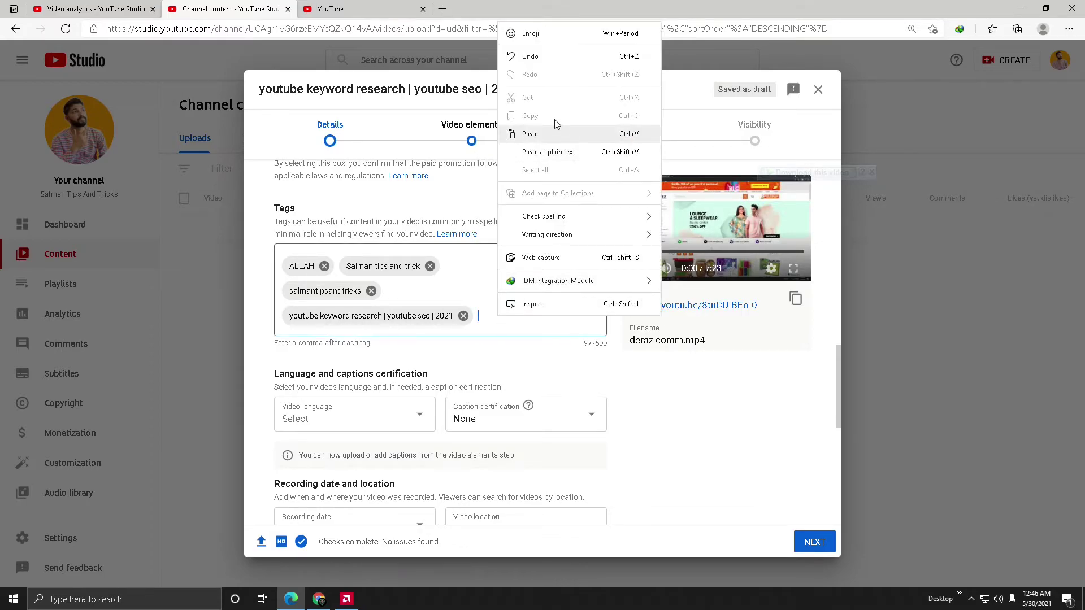
{"action": "left_click", "coordinate": [557, 134]}
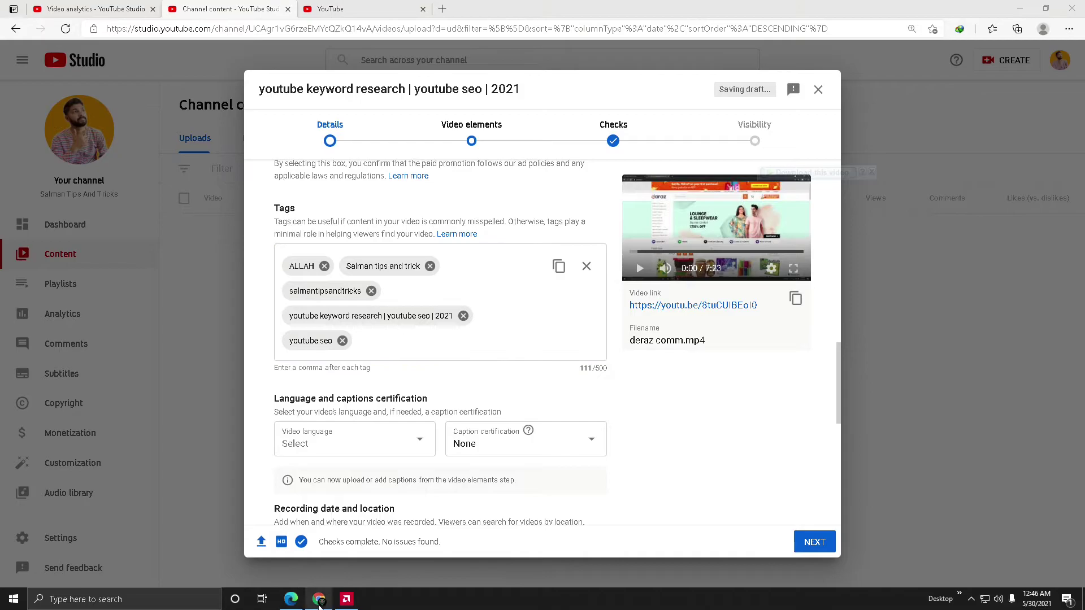
Copy only the "ytseotools" idea from Keyword Planner and add it as another video tag in YouTube Studio
{"action": "left_click", "coordinate": [319, 599]}
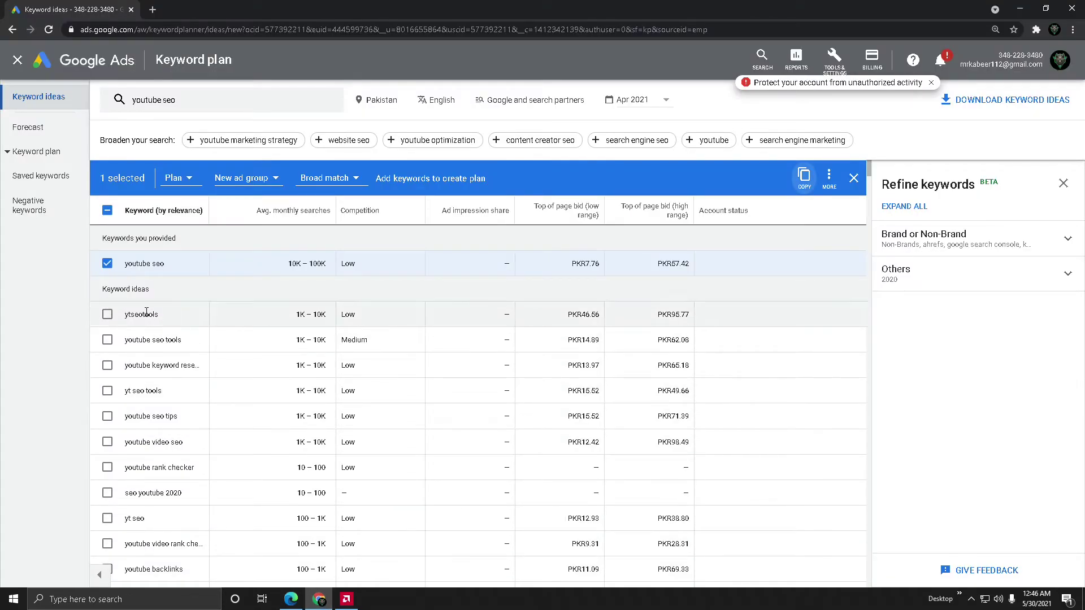
{"action": "left_click", "coordinate": [107, 264]}
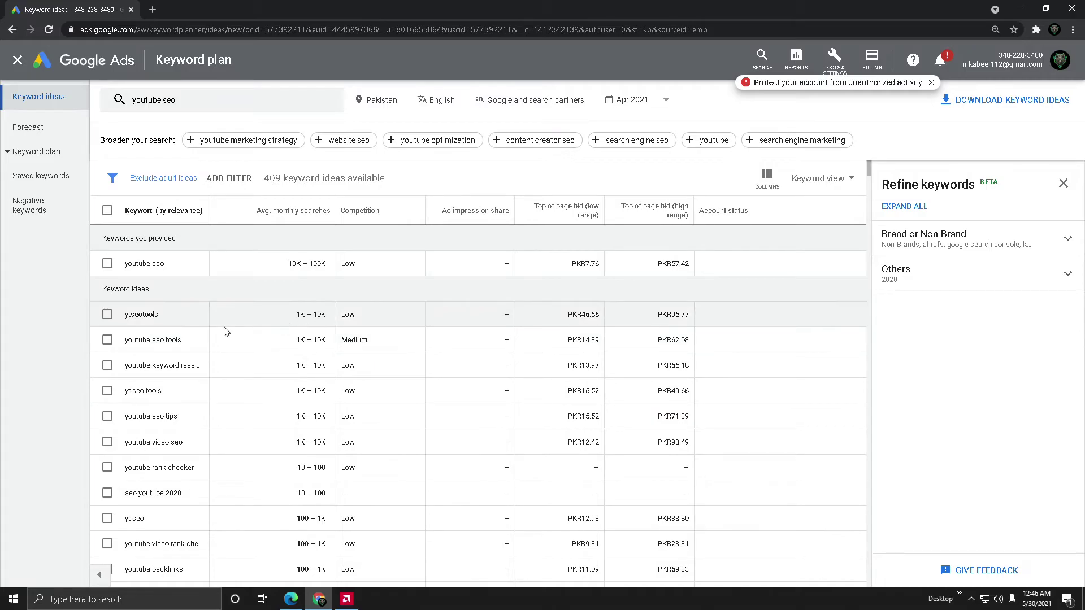
{"action": "left_click", "coordinate": [107, 314]}
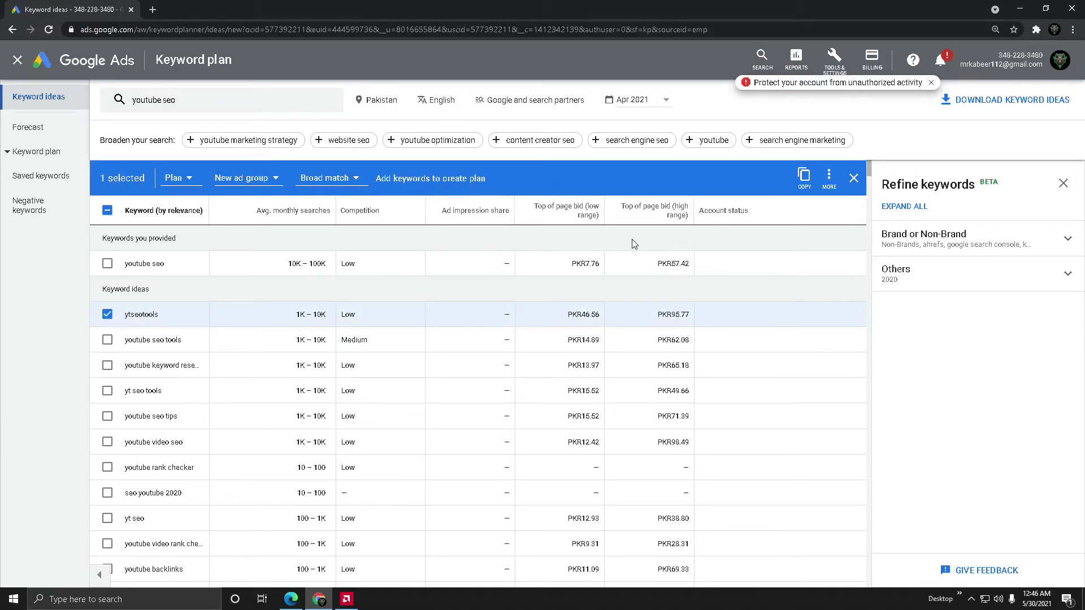
{"action": "left_click", "coordinate": [804, 177]}
{"action": "left_click", "coordinate": [290, 601]}
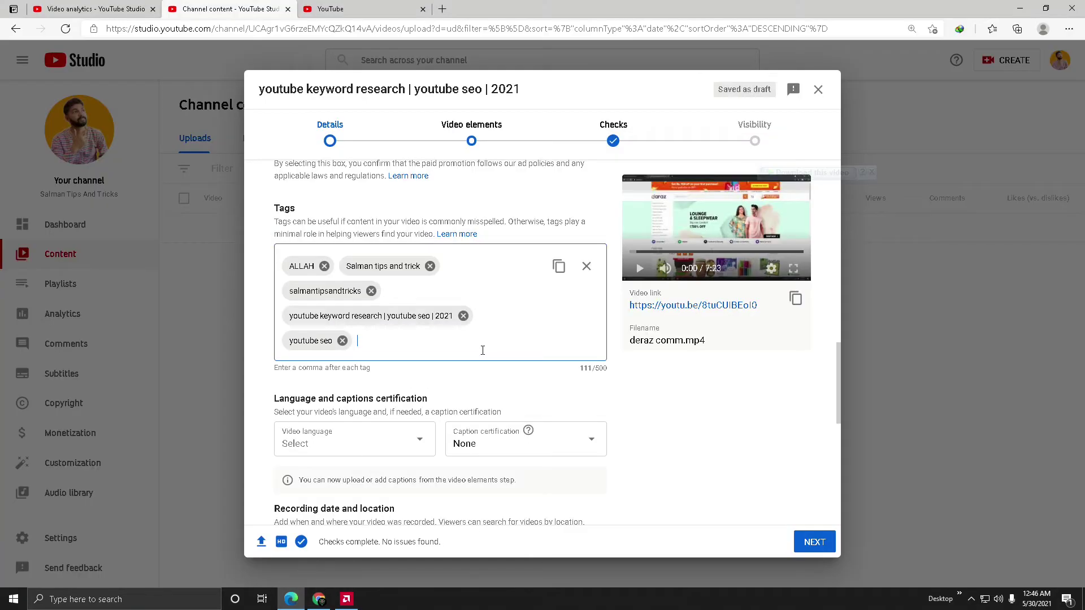
{"action": "right_click", "coordinate": [403, 347]}
{"action": "left_click", "coordinate": [449, 163]}
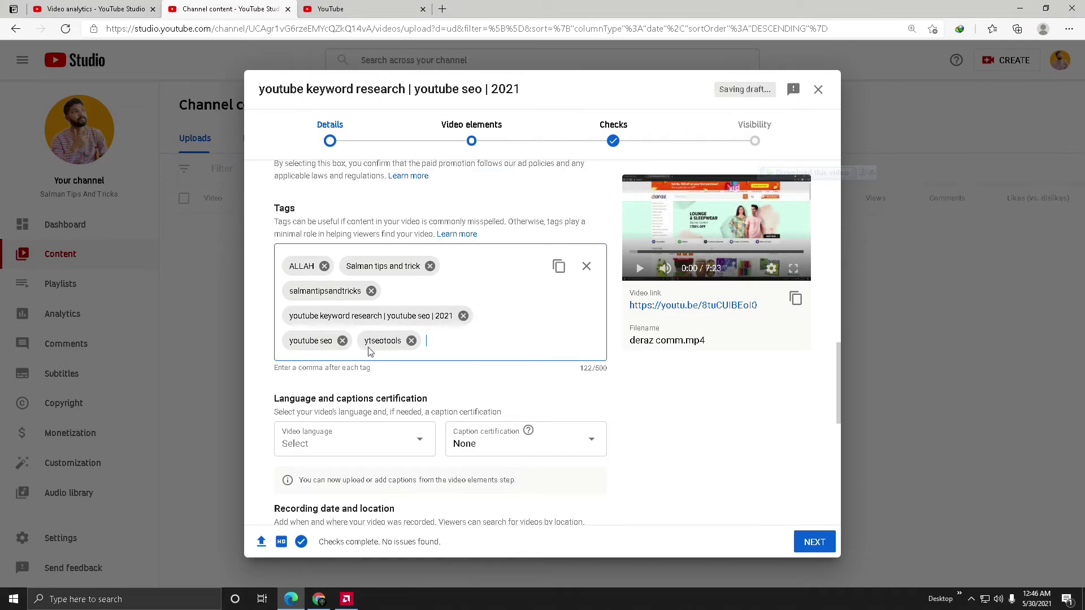
Switch to the YouTube home page and clear the old query from its search box
{"action": "mouse_move", "coordinate": [322, 601]}
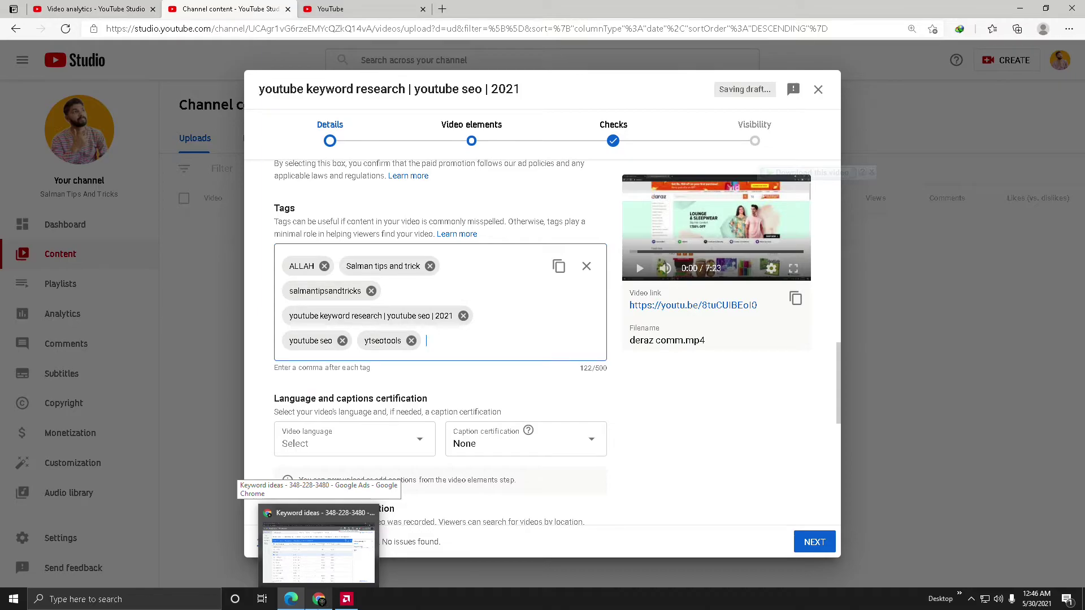
{"action": "left_click", "coordinate": [348, 9]}
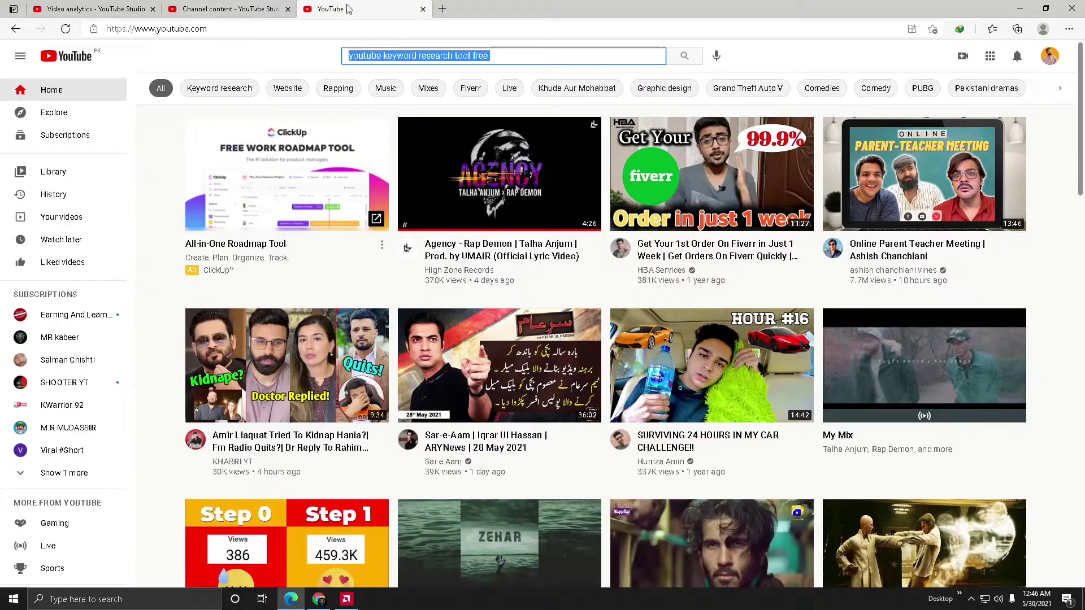
{"action": "left_click", "coordinate": [519, 59]}
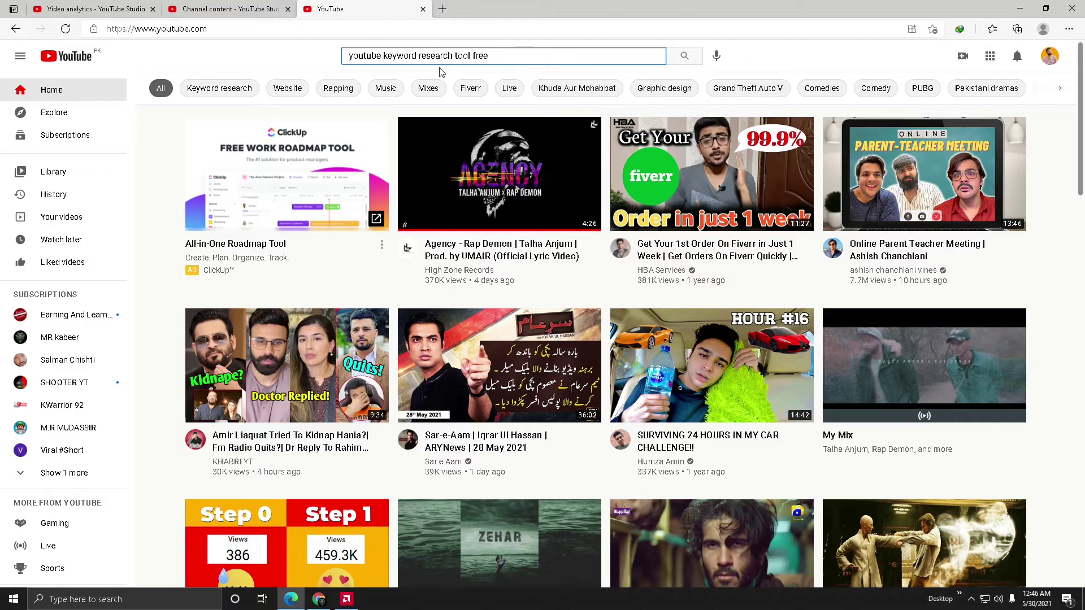
{"action": "key", "text": "BackSpace"}
{"action": "key", "text": "BackSpace"}
{"action": "key", "text": "BackSpace"}
{"action": "key", "text": "BackSpace"}
{"action": "key", "text": "BackSpace"}
{"action": "key", "text": "BackSpace"}
{"action": "key", "text": "BackSpace"}
{"action": "key", "text": "BackSpace"}
{"action": "key", "text": "BackSpace"}
{"action": "key", "text": "BackSpace"}
{"action": "key", "text": "BackSpace"}
{"action": "key", "text": "BackSpace"}
{"action": "key", "text": "BackSpace"}
{"action": "key", "text": "BackSpace"}
{"action": "key", "text": "BackSpace"}
{"action": "key", "text": "BackSpace"}
{"action": "key", "text": "BackSpace"}
{"action": "key", "text": "BackSpace"}
{"action": "key", "text": "BackSpace"}
{"action": "key", "text": "BackSpace"}
Copy the full video title from YouTube Studio and paste it into the YouTube search box without running the search
{"action": "left_click", "coordinate": [229, 9]}
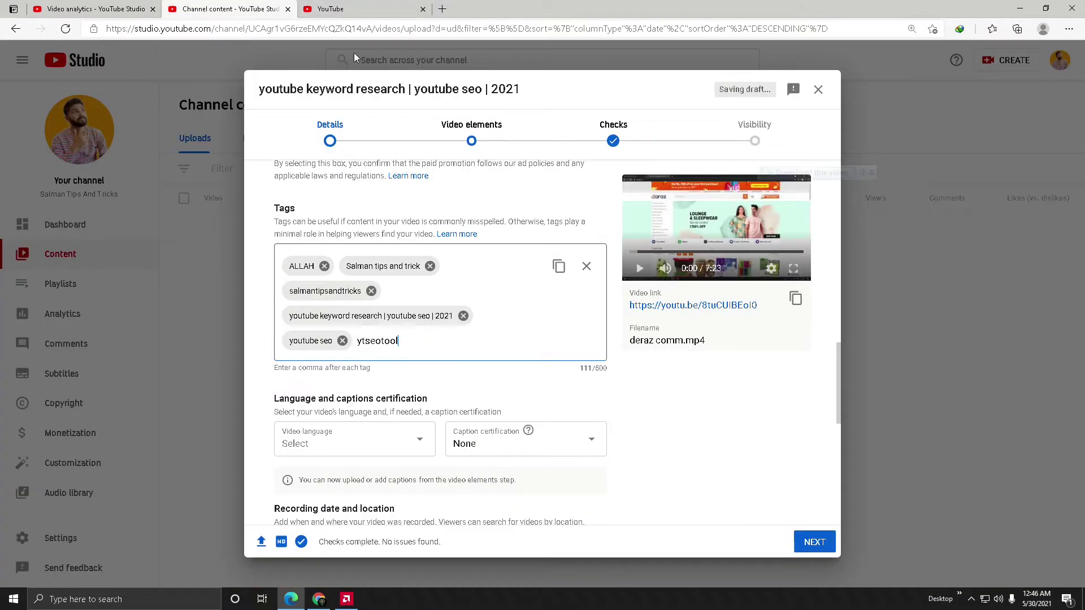
{"action": "scroll", "coordinate": [390, 252], "scroll_direction": "up", "scroll_amount": 15}
{"action": "left_click_drag", "start_coordinate": [486, 220], "coordinate": [279, 232]}
{"action": "right_click", "coordinate": [315, 226]}
{"action": "left_click", "coordinate": [339, 281]}
{"action": "left_click", "coordinate": [330, 9]}
{"action": "right_click", "coordinate": [388, 59]}
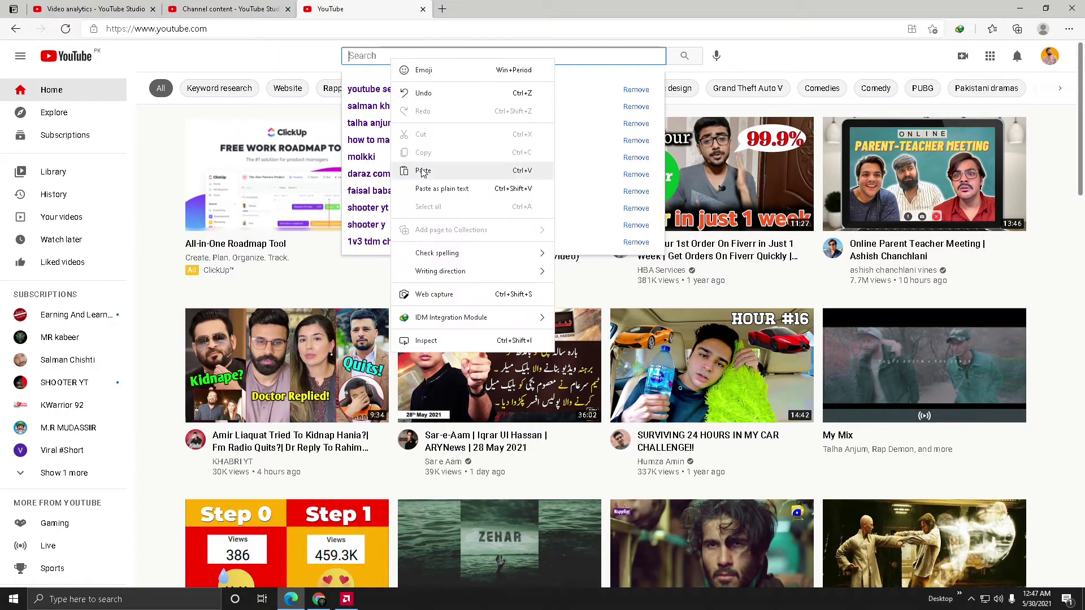
{"action": "left_click", "coordinate": [422, 170]}
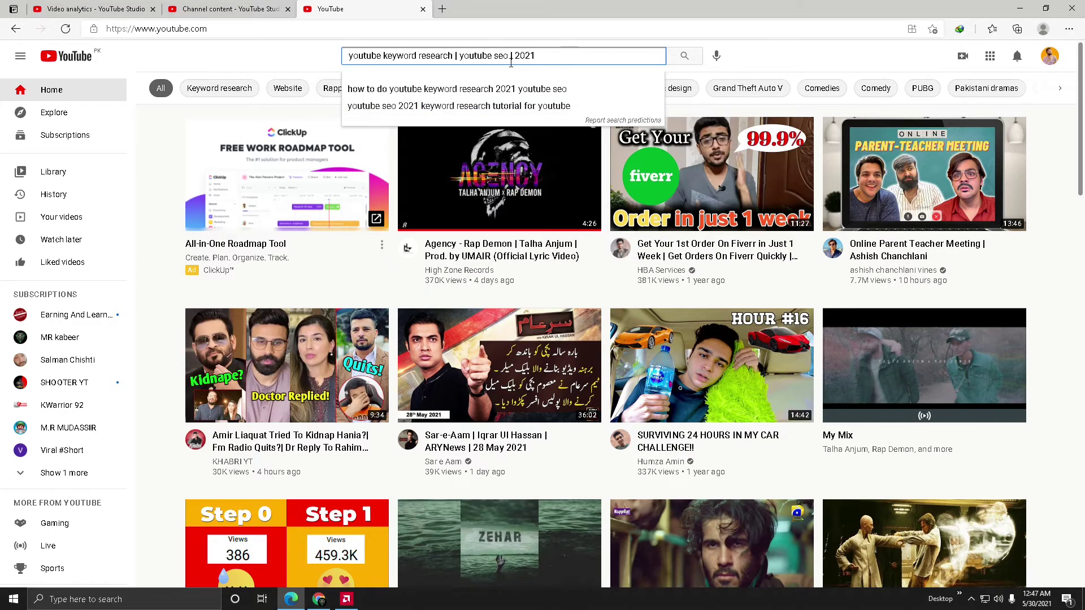
Shorten the YouTube search query to "youtube keyword research" and bring up its search suggestions
{"action": "key", "text": "BackSpace"}
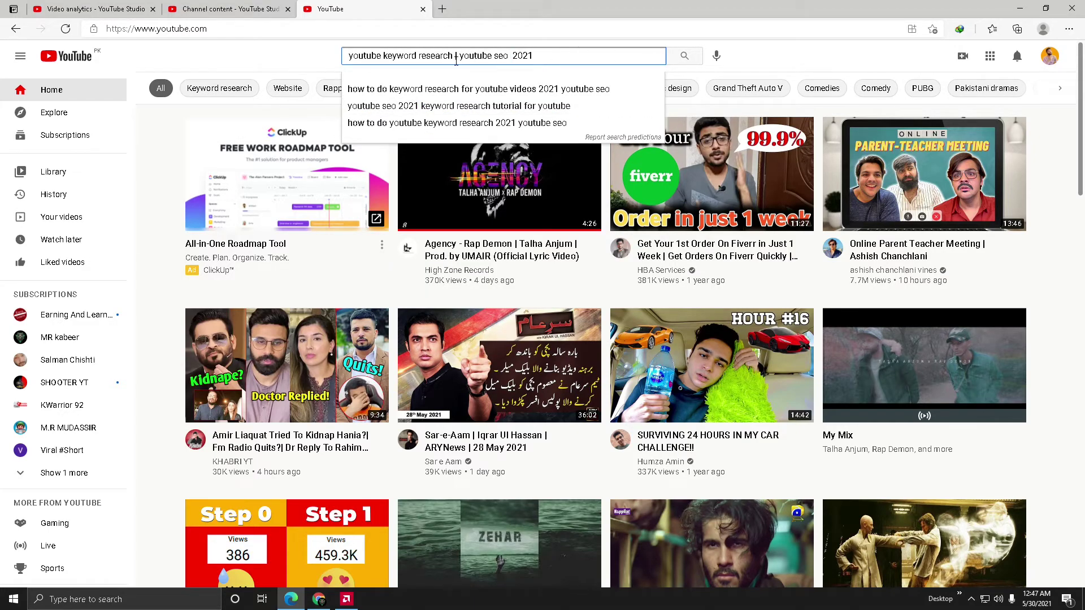
{"action": "key", "text": "BackSpace"}
{"action": "key", "text": "BackSpace"}
{"action": "key", "text": "BackSpace"}
{"action": "key", "text": "BackSpace"}
{"action": "key", "text": "BackSpace"}
{"action": "key", "text": "BackSpace"}
{"action": "key", "text": "BackSpace"}
{"action": "key", "text": "BackSpace"}
{"action": "key", "text": "BackSpace"}
{"action": "key", "text": "BackSpace"}
{"action": "key", "text": "BackSpace"}
{"action": "key", "text": "BackSpace"}
{"action": "key", "text": "BackSpace"}
{"action": "key", "text": "BackSpace"}
{"action": "key", "text": "BackSpace"}
{"action": "key", "text": "BackSpace"}
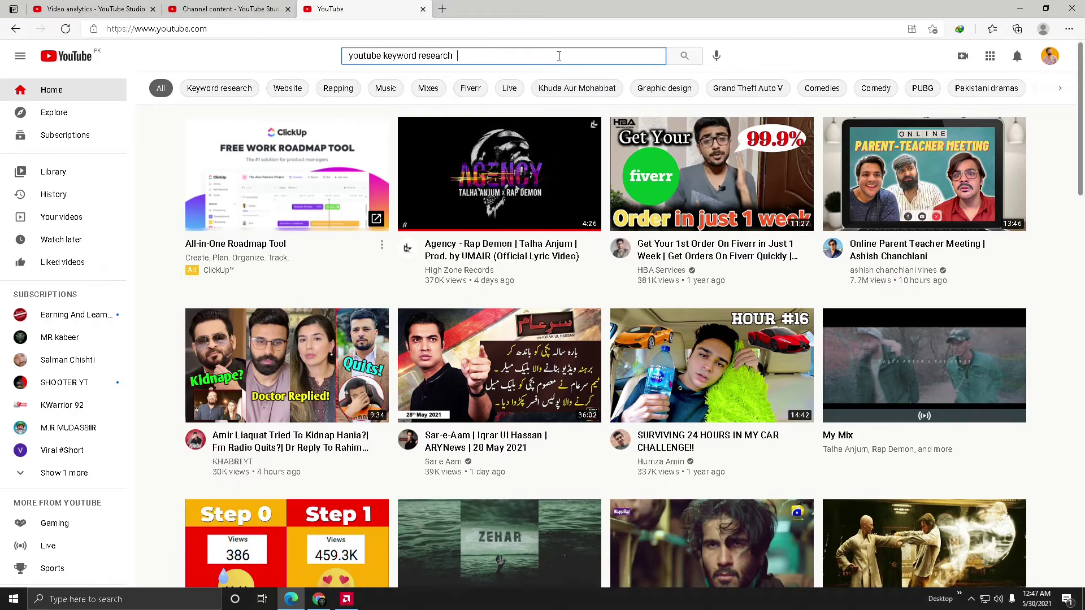
{"action": "left_click", "coordinate": [559, 55]}
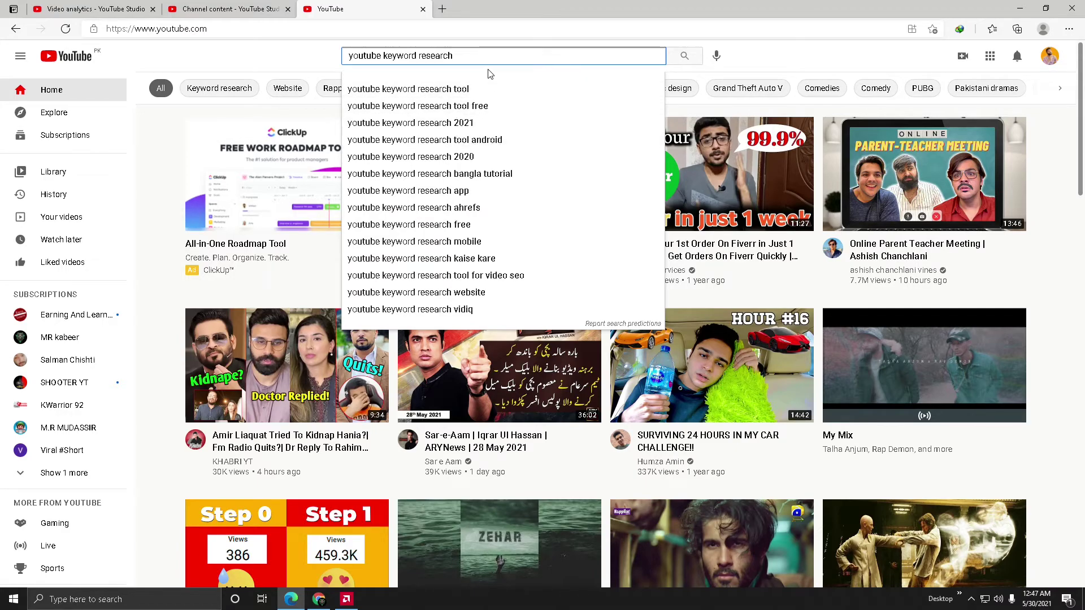
Copy the suggestion "youtube keyword research tool" and paste it at the end of the video's description in YouTube Studio
{"action": "key", "text": "Down"}
{"action": "left_click_drag", "start_coordinate": [470, 59], "coordinate": [340, 61]}
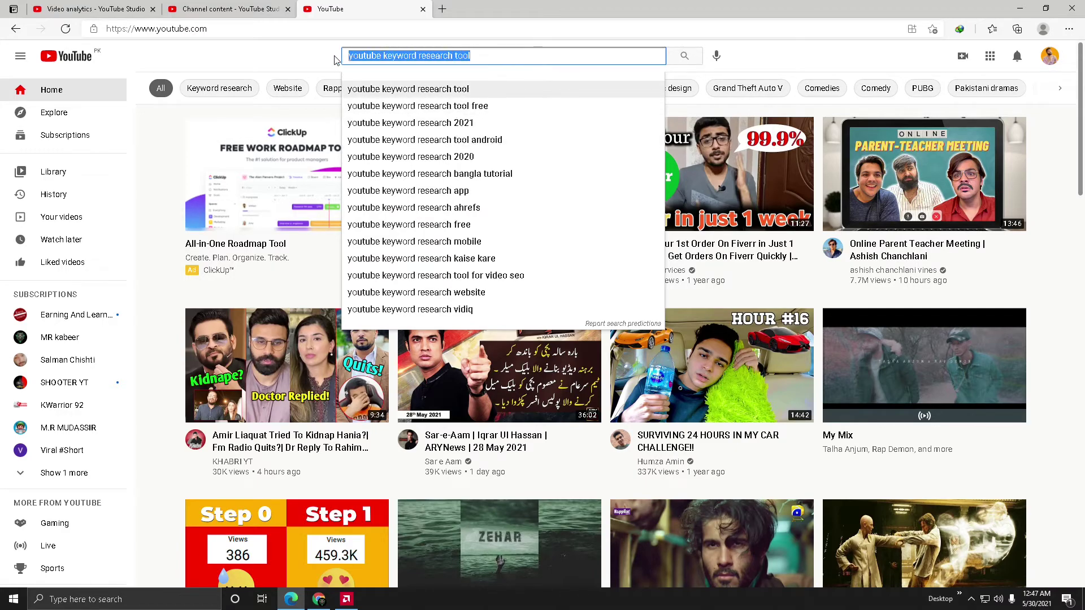
{"action": "right_click", "coordinate": [384, 56]}
{"action": "left_click", "coordinate": [436, 113]}
{"action": "left_click", "coordinate": [91, 9]}
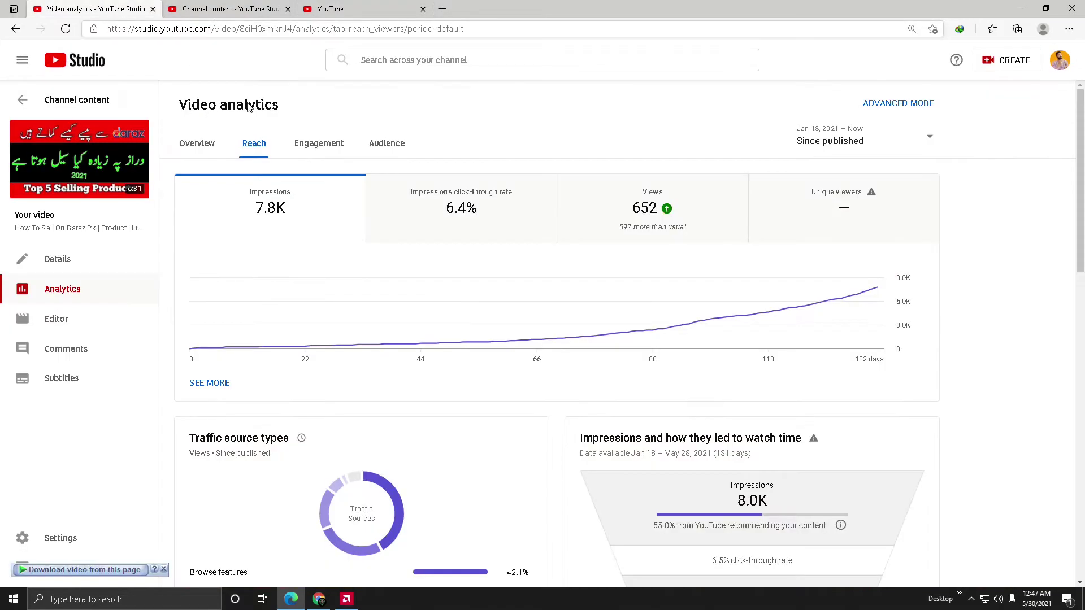
{"action": "left_click", "coordinate": [226, 9]}
{"action": "left_click", "coordinate": [324, 416]}
{"action": "right_click", "coordinate": [324, 415]}
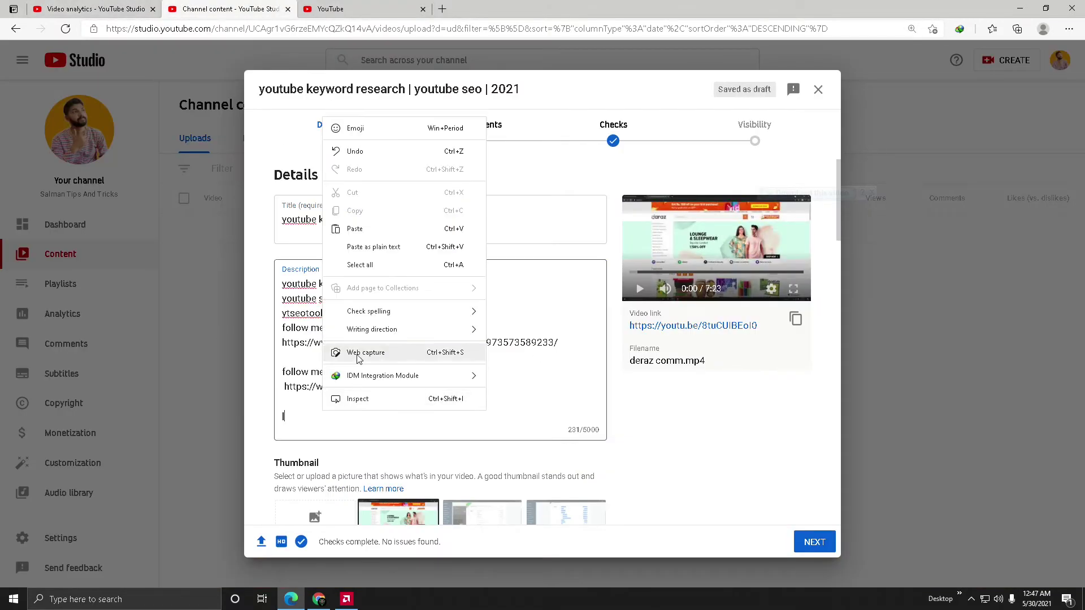
{"action": "left_click", "coordinate": [355, 229]}
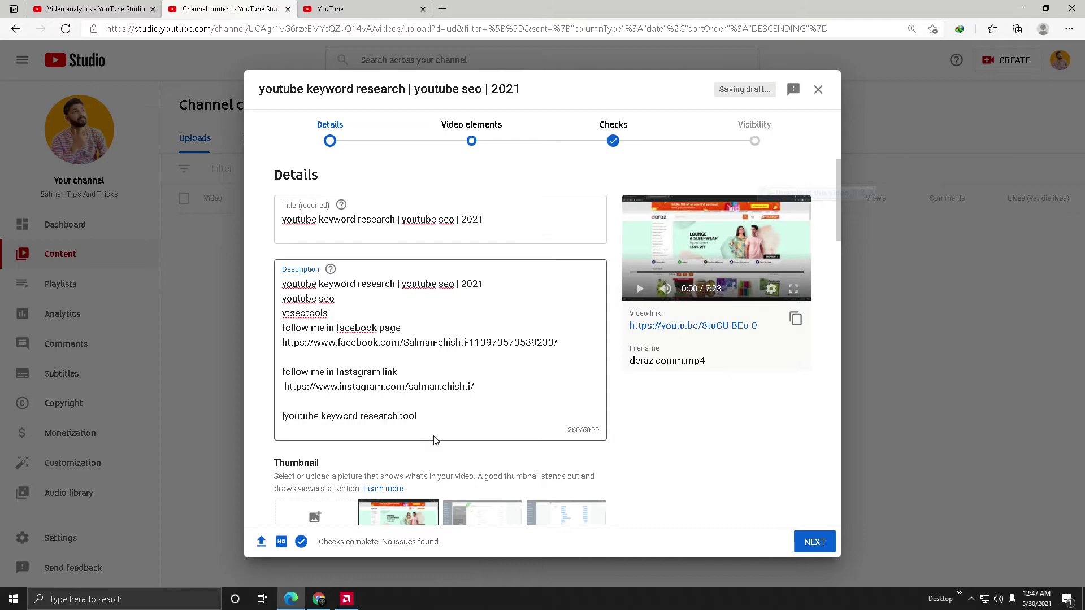
Add the copied phrase "youtube keyword research tool" to the video's tags
{"action": "scroll", "coordinate": [277, 398], "scroll_direction": "down", "scroll_amount": 15}
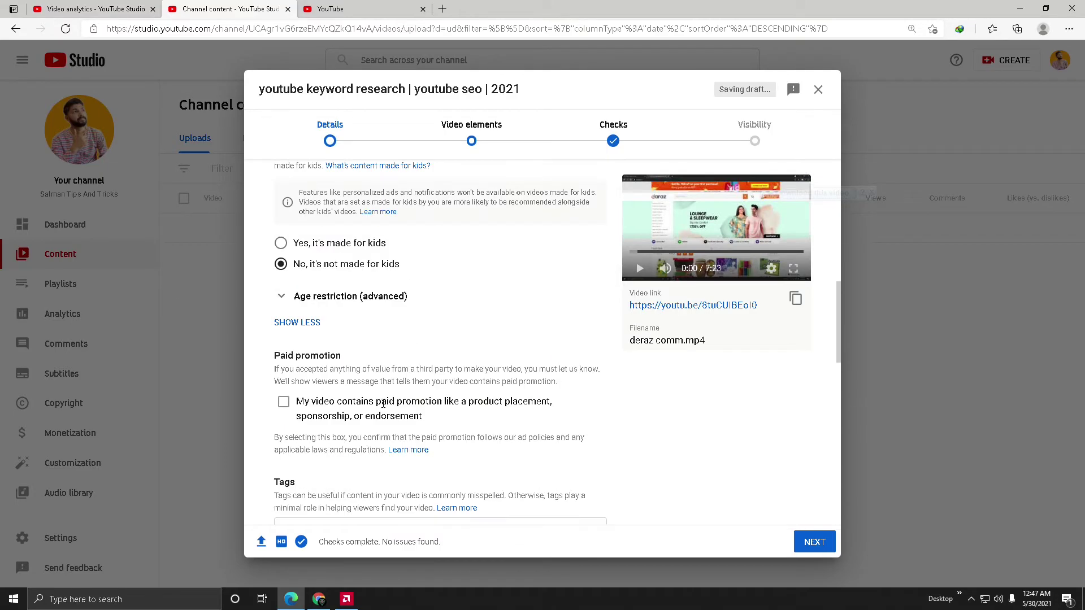
{"action": "left_click", "coordinate": [435, 231]}
{"action": "right_click", "coordinate": [438, 233]}
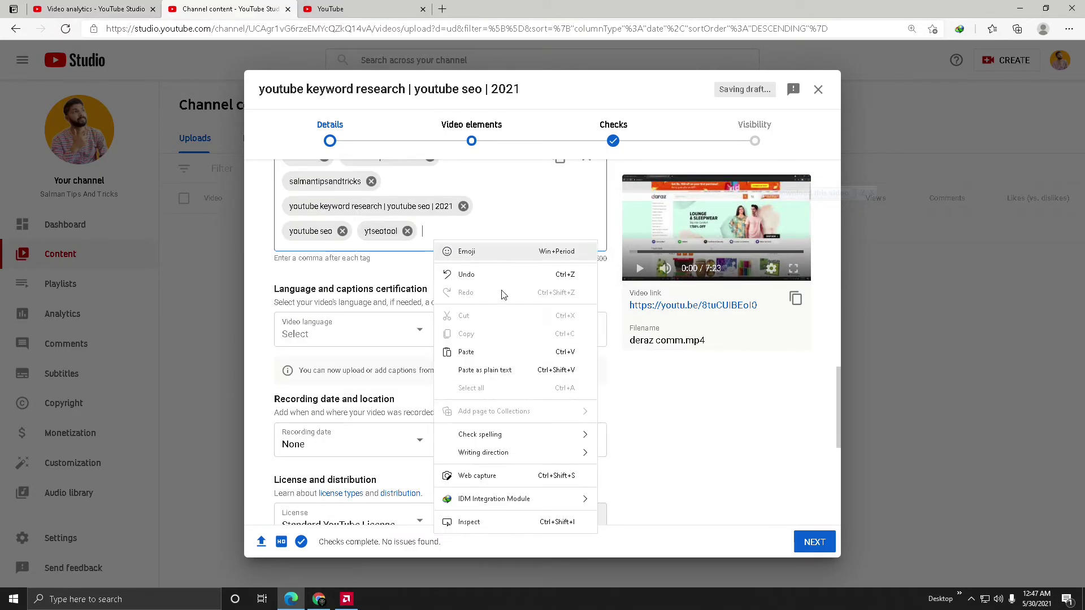
{"action": "left_click", "coordinate": [458, 354]}
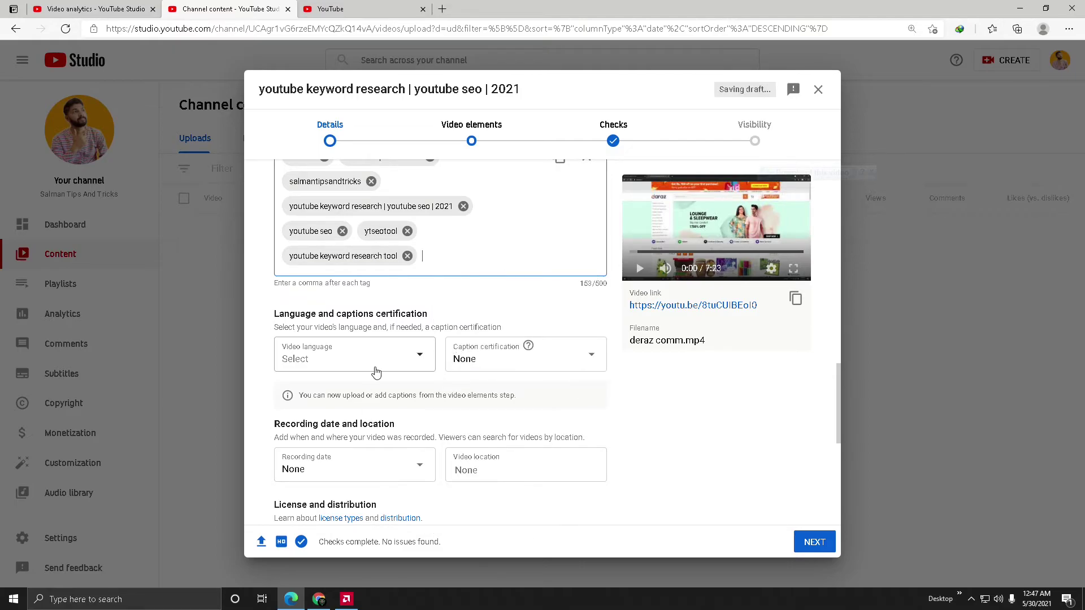
Return to YouTube and change the search query to "youtube seo" to get its suggestions
{"action": "left_click", "coordinate": [334, 9]}
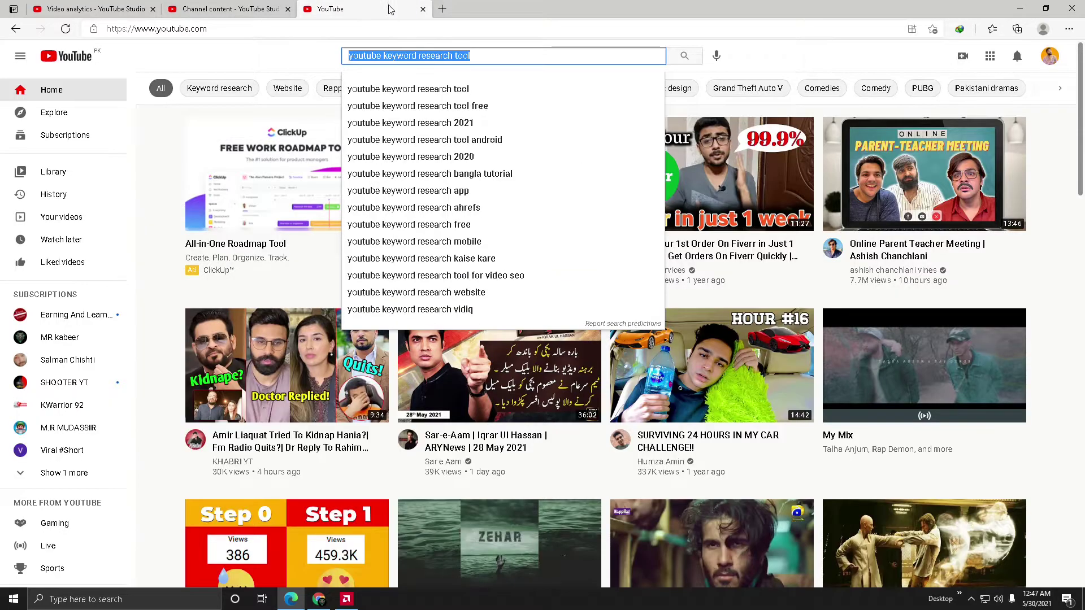
{"action": "left_click", "coordinate": [498, 56]}
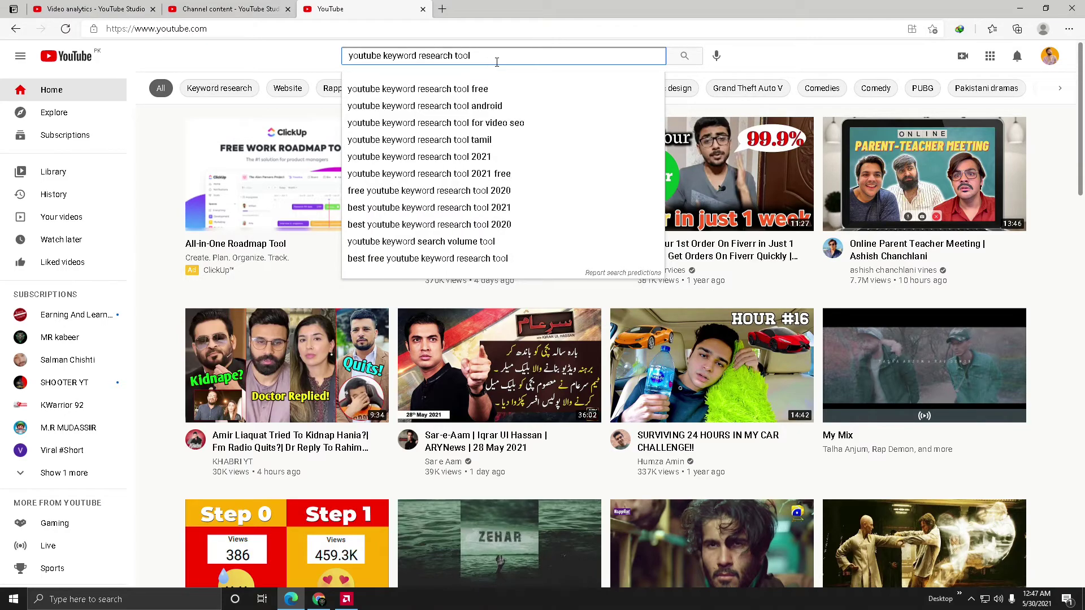
{"action": "key", "text": "BackSpace"}
{"action": "key", "text": "BackSpace"}
{"action": "key", "text": "BackSpace"}
{"action": "key", "text": "BackSpace"}
{"action": "key", "text": "BackSpace"}
{"action": "key", "text": "BackSpace"}
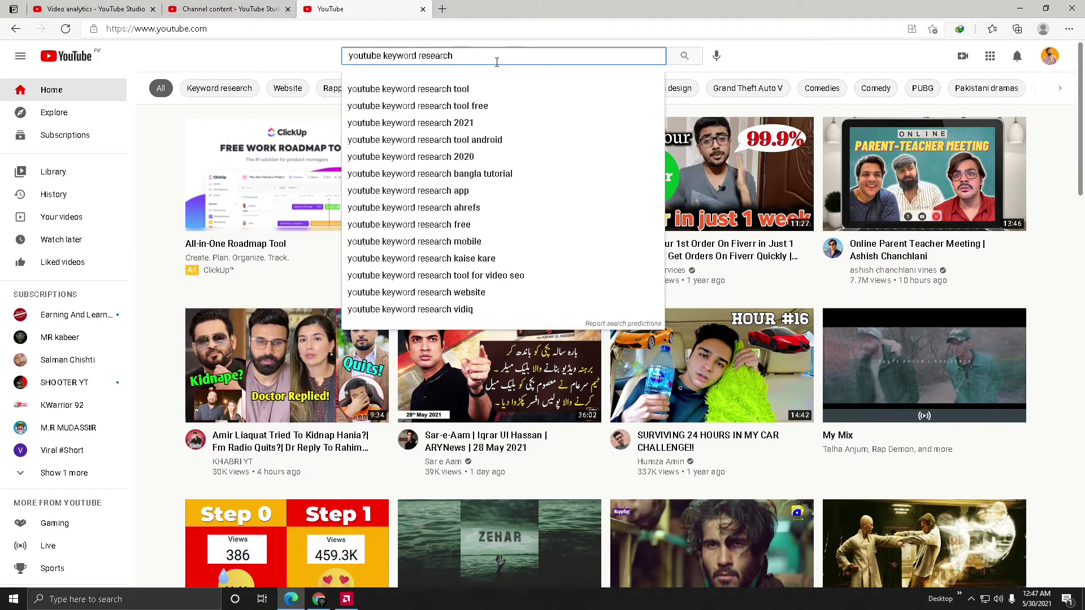
{"action": "key", "text": "BackSpace"}
{"action": "key", "text": "BackSpace"}
{"action": "key", "text": "BackSpace"}
{"action": "key", "text": "BackSpace"}
{"action": "key", "text": "BackSpace"}
{"action": "key", "text": "BackSpace"}
{"action": "key", "text": "BackSpace"}
{"action": "key", "text": "BackSpace"}
{"action": "key", "text": "BackSpace"}
{"action": "key", "text": "BackSpace"}
{"action": "key", "text": "BackSpace"}
{"action": "key", "text": "BackSpace"}
{"action": "key", "text": "BackSpace"}
{"action": "key", "text": "BackSpace"}
{"action": "key", "text": "BackSpace"}
{"action": "key", "text": "BackSpace"}
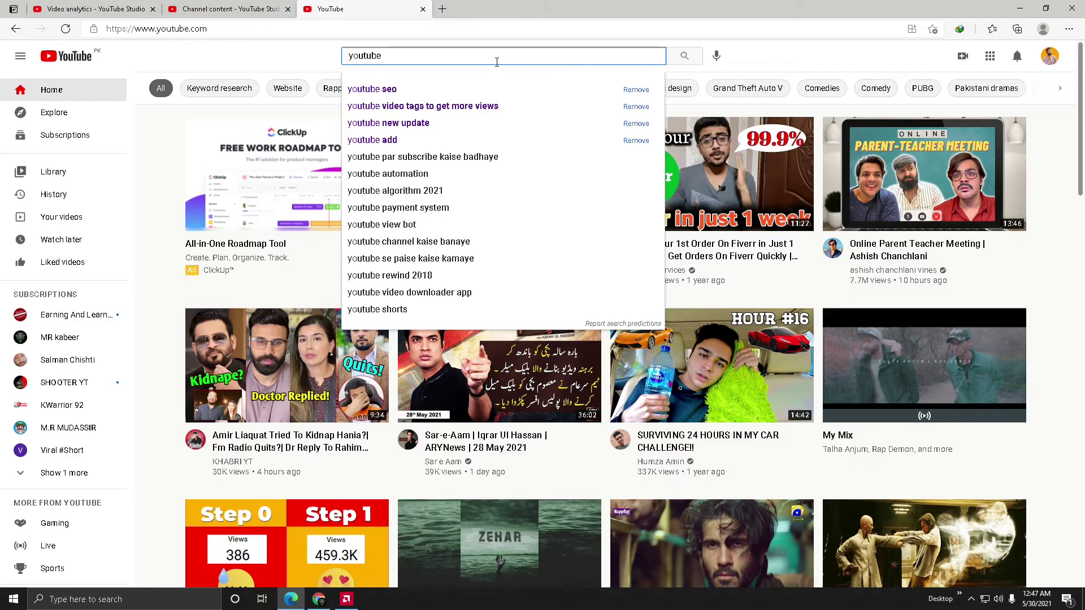
{"action": "type", "text": "seo"}
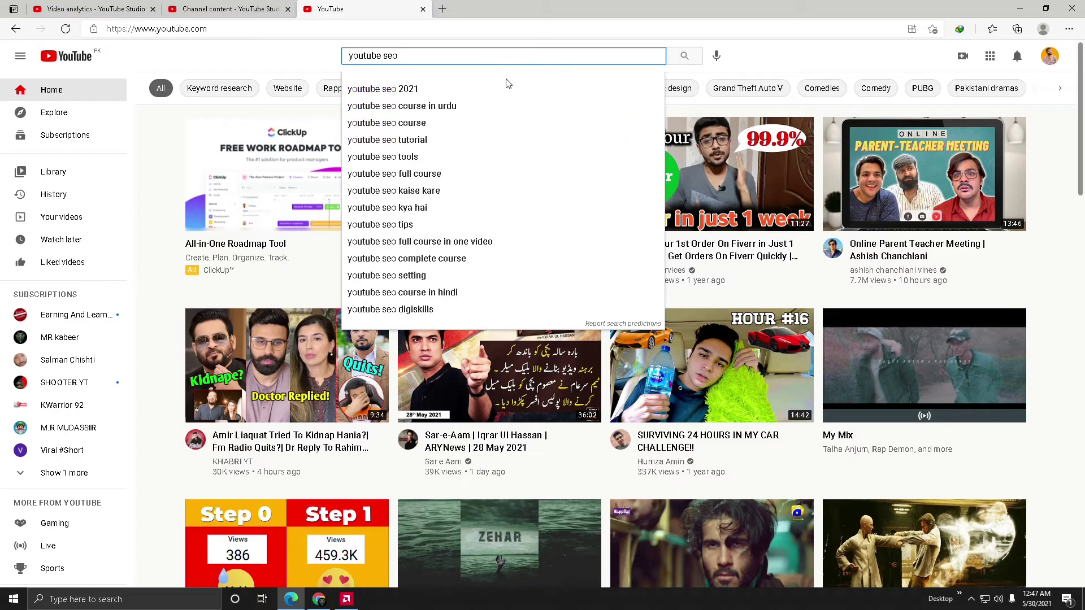
Copy the suggestion "youtube seo 2021" and add it as a video tag in YouTube Studio
{"action": "key", "text": "Down"}
{"action": "left_click_drag", "start_coordinate": [476, 58], "coordinate": [342, 55]}
{"action": "right_click", "coordinate": [374, 59]}
{"action": "left_click", "coordinate": [406, 110]}
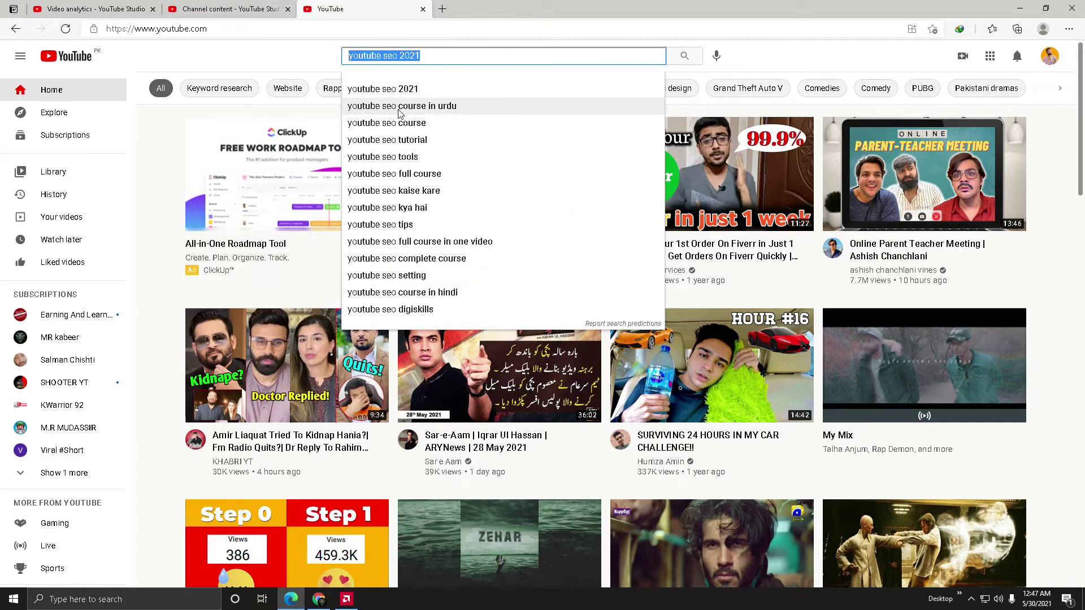
{"action": "left_click", "coordinate": [229, 9]}
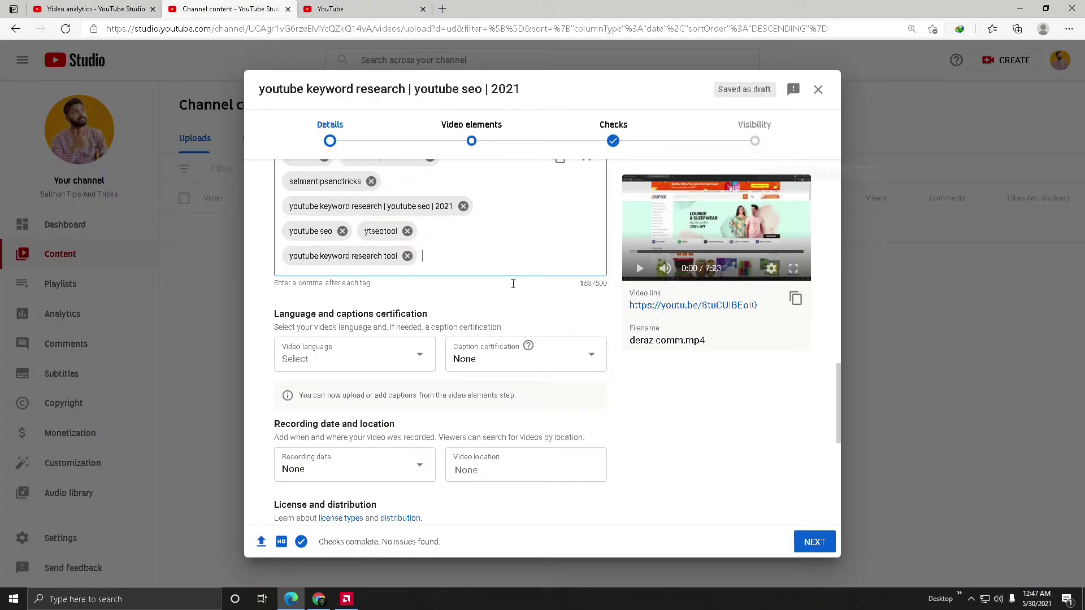
{"action": "right_click", "coordinate": [449, 256]}
{"action": "left_click", "coordinate": [483, 361]}
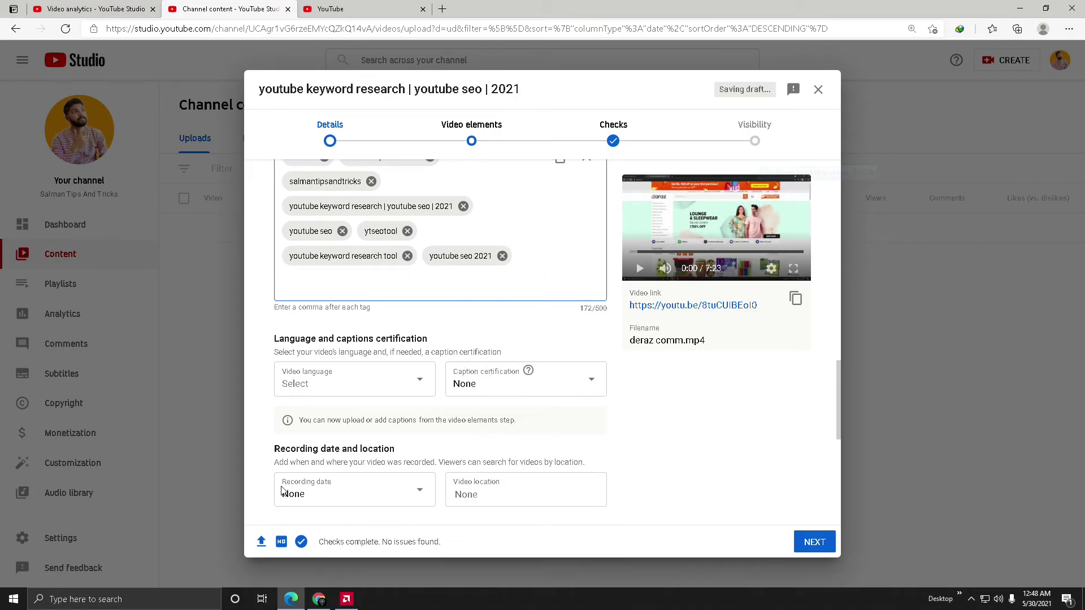
Return to YouTube, trim the query back to "youtube seo" and choose the suggestion "youtube seo course in urdu"
{"action": "left_click", "coordinate": [330, 9]}
{"action": "left_click", "coordinate": [456, 59]}
{"action": "key", "text": "BackSpace"}
{"action": "key", "text": "BackSpace"}
{"action": "key", "text": "BackSpace"}
{"action": "key", "text": "BackSpace"}
{"action": "key", "text": "Down"}
{"action": "key", "text": "Down"}
Copy "youtube seo course in urdu" from the YouTube search box and add it as a video tag in YouTube Studio
{"action": "left_click_drag", "start_coordinate": [471, 63], "coordinate": [343, 59]}
{"action": "right_click", "coordinate": [391, 73]}
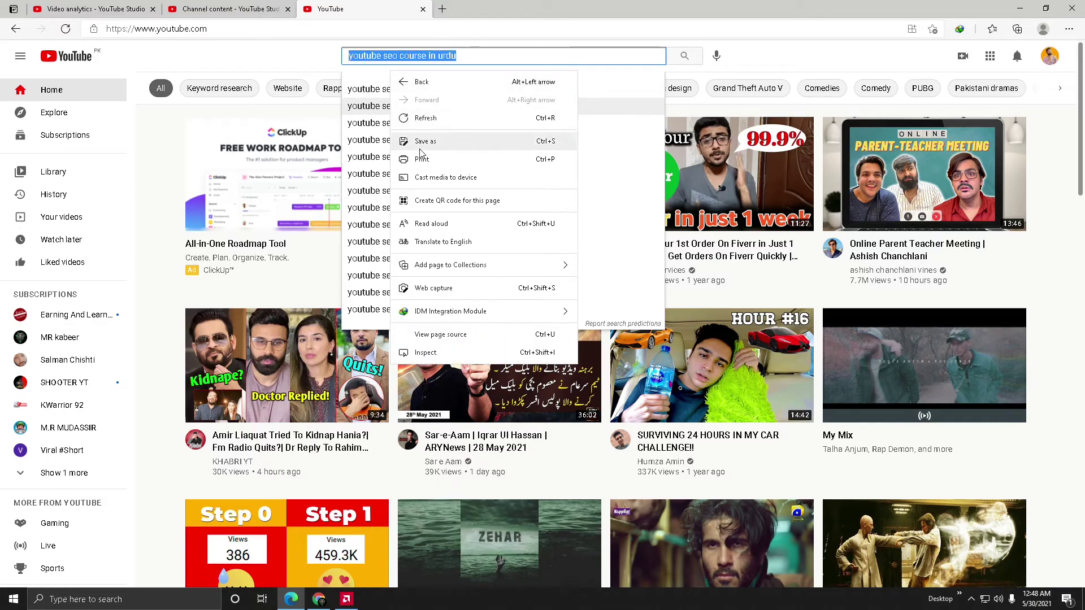
{"action": "right_click", "coordinate": [371, 60]}
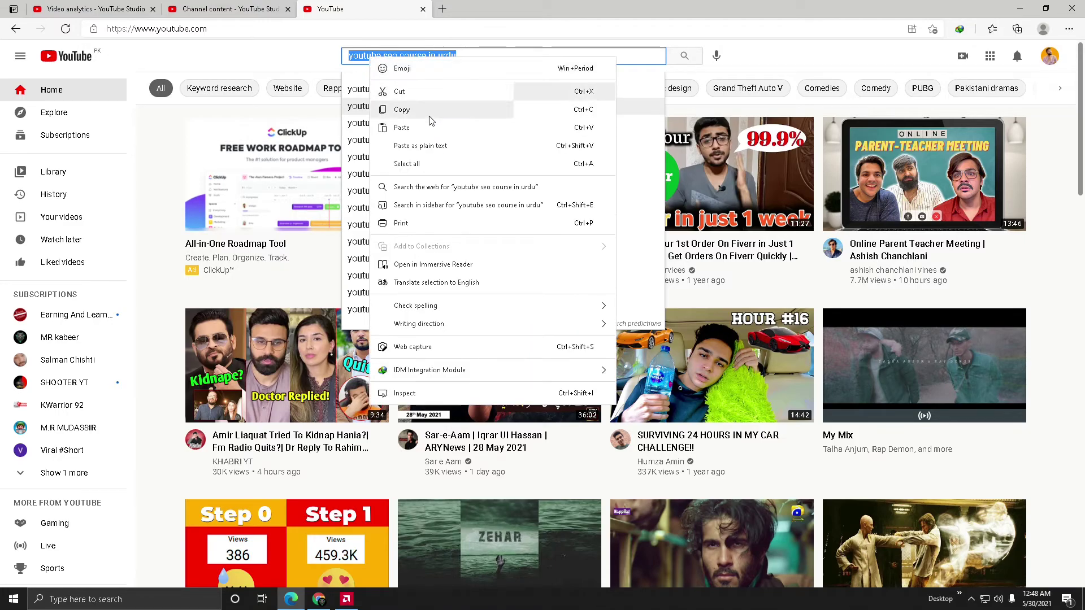
{"action": "left_click", "coordinate": [401, 110]}
{"action": "left_click", "coordinate": [226, 8]}
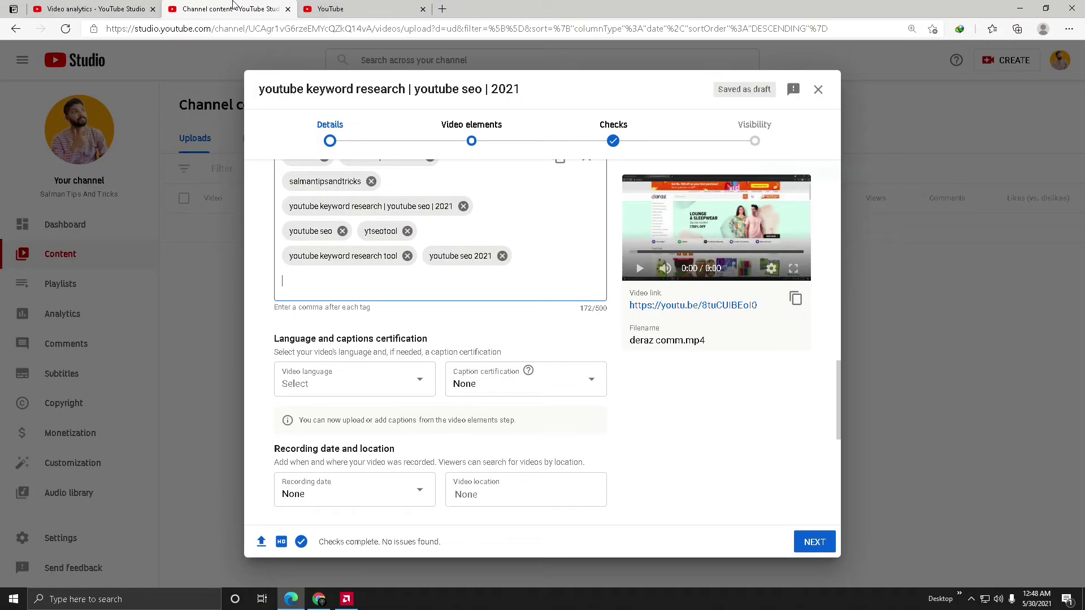
{"action": "right_click", "coordinate": [290, 289]}
{"action": "left_click", "coordinate": [338, 403]}
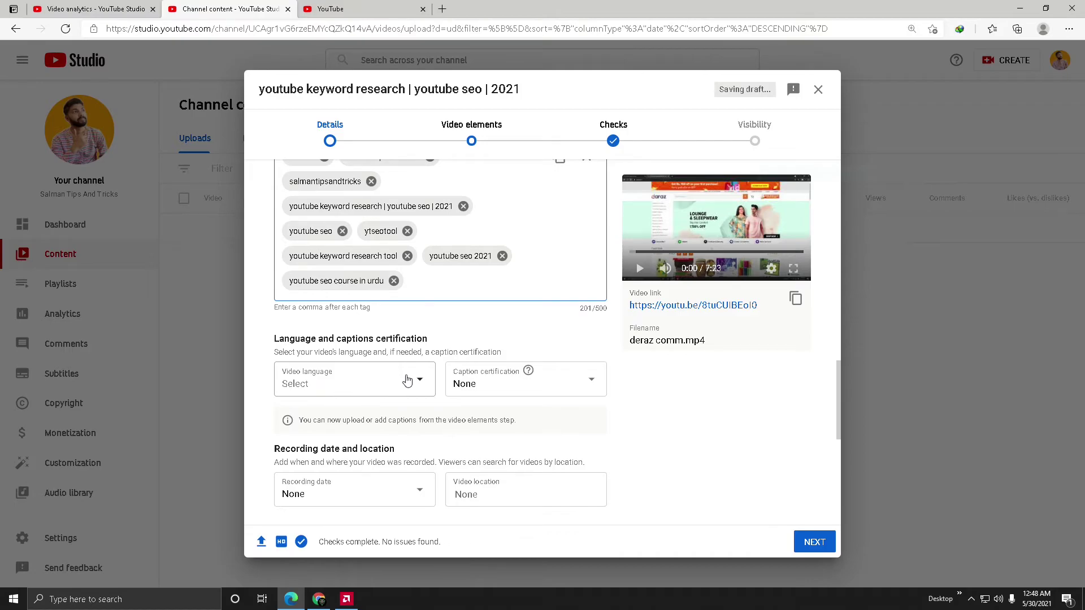
Review the video's title, description, thumbnail options and tags in the upload details
{"action": "scroll", "coordinate": [421, 312], "scroll_direction": "up", "scroll_amount": 3}
{"action": "left_click", "coordinate": [339, 9]}
{"action": "left_click", "coordinate": [226, 8]}
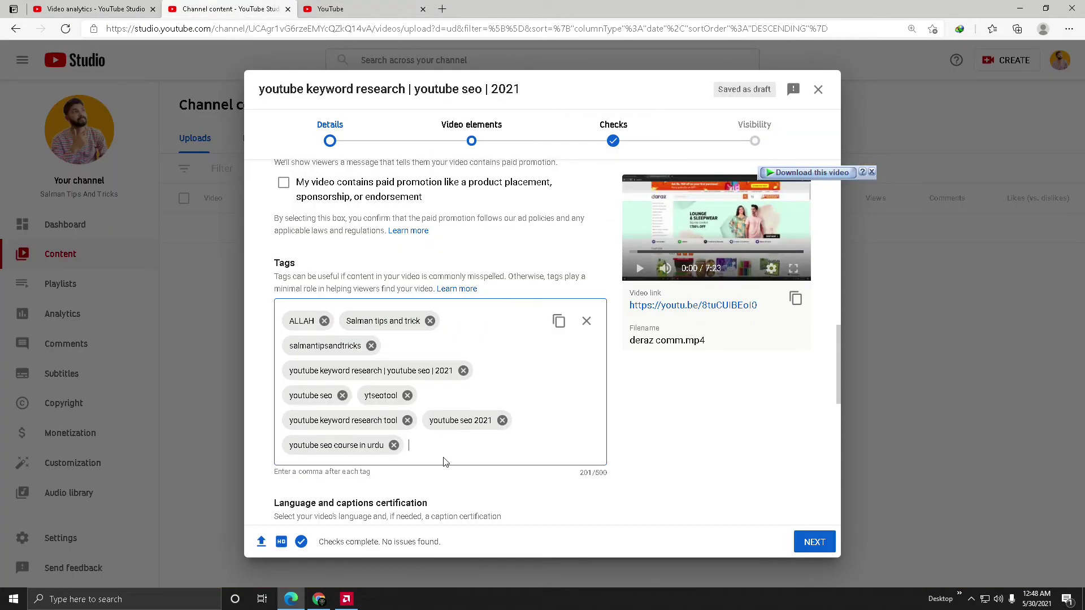
{"action": "scroll", "coordinate": [444, 462], "scroll_direction": "up", "scroll_amount": 10}
{"action": "left_click_drag", "start_coordinate": [488, 221], "coordinate": [286, 223]}
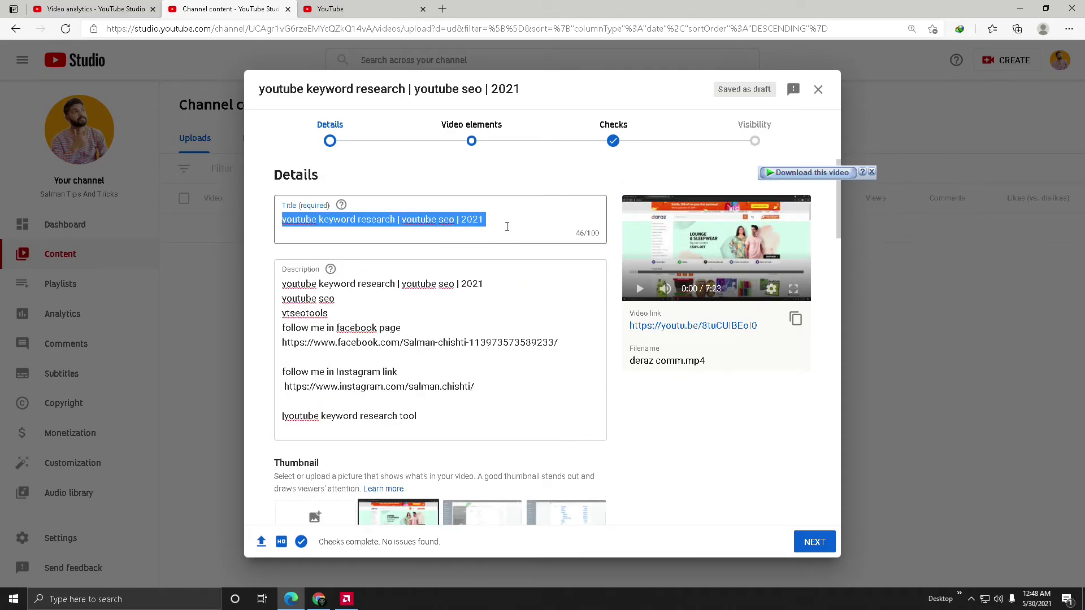
{"action": "left_click", "coordinate": [521, 257]}
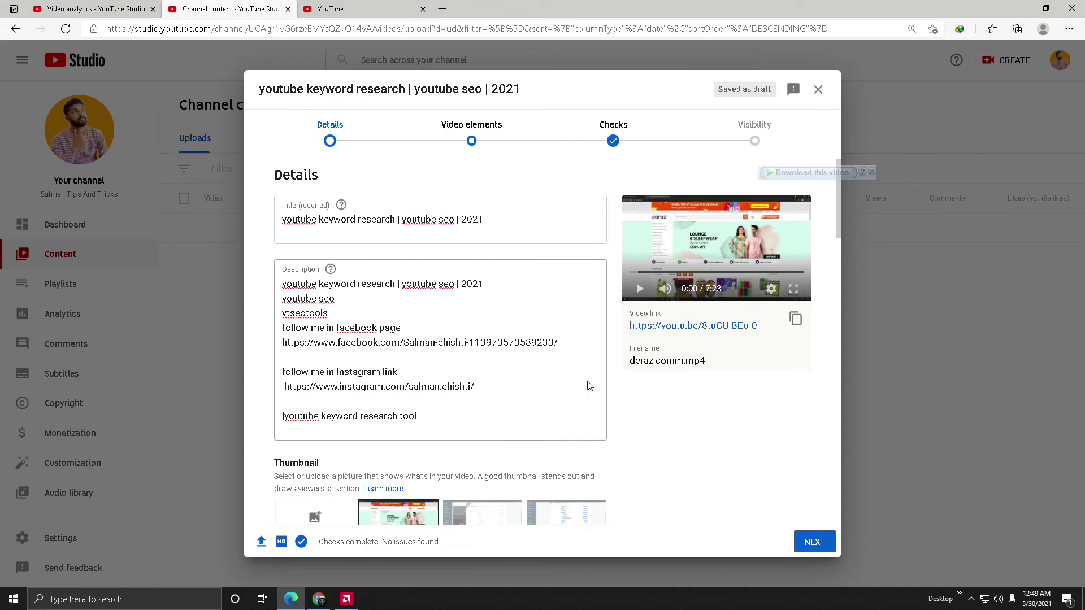
{"action": "scroll", "coordinate": [475, 235], "scroll_direction": "down", "scroll_amount": 15}
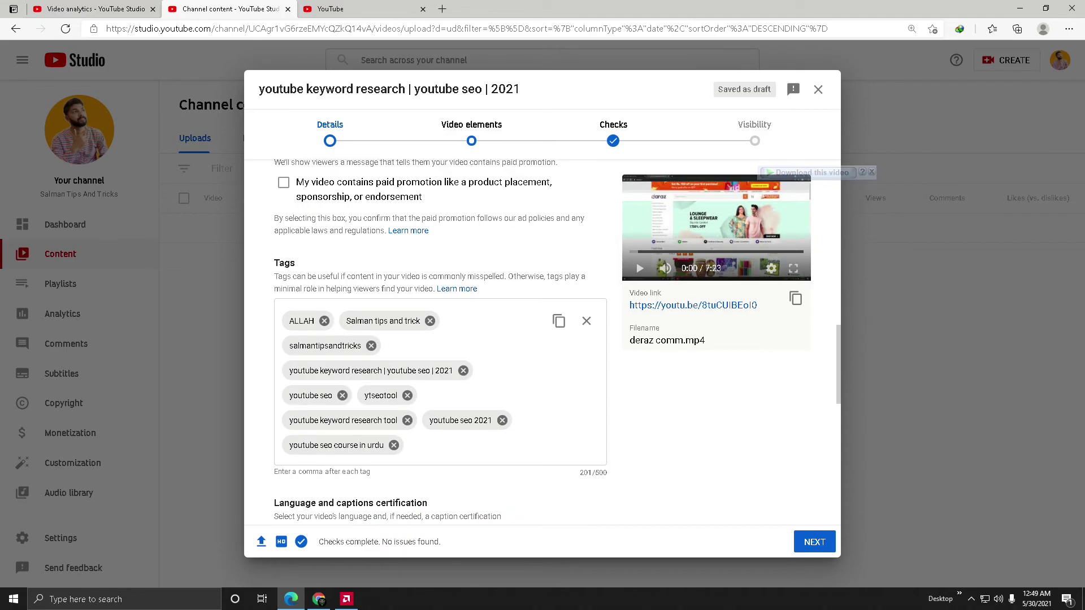
{"action": "scroll", "coordinate": [520, 476], "scroll_direction": "down", "scroll_amount": 3}
{"action": "scroll", "coordinate": [547, 469], "scroll_direction": "up", "scroll_amount": 15}
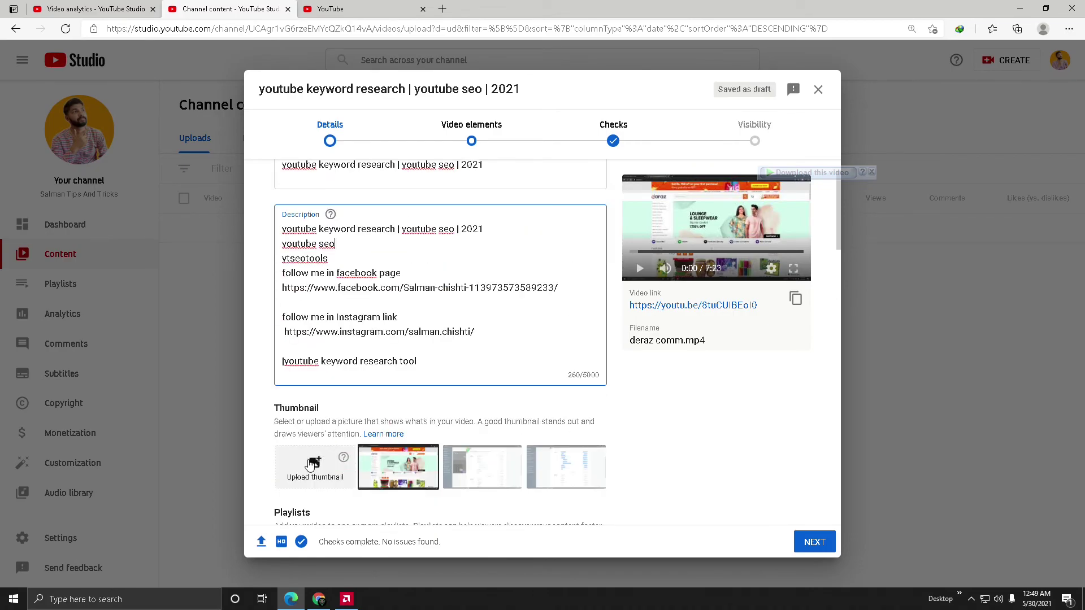
{"action": "scroll", "coordinate": [608, 413], "scroll_direction": "up", "scroll_amount": 1}
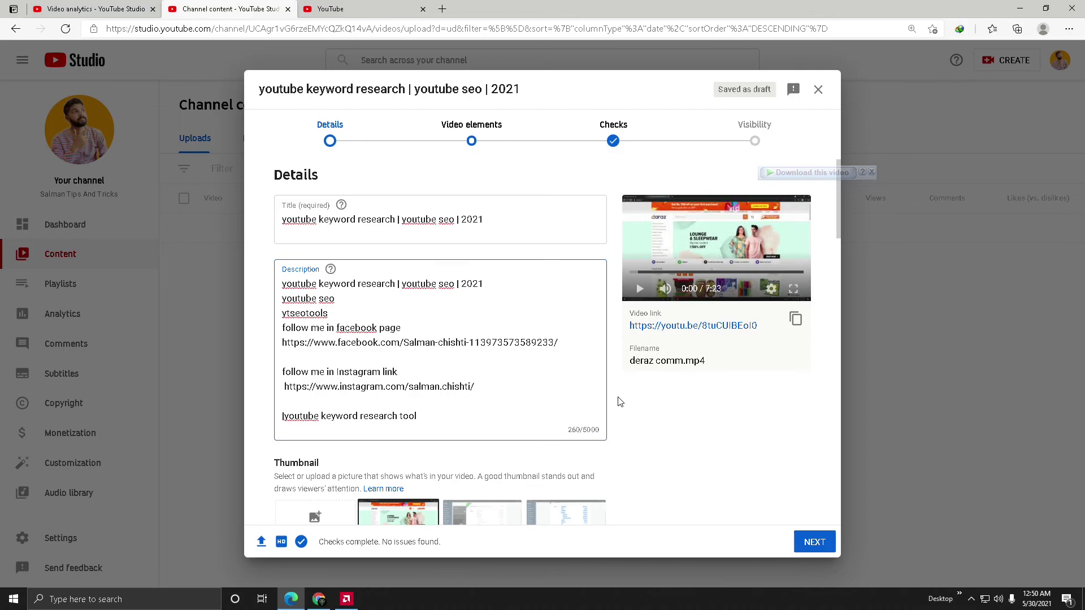
{"action": "scroll", "coordinate": [605, 395], "scroll_direction": "down", "scroll_amount": 3}
{"action": "scroll", "coordinate": [604, 393], "scroll_direction": "up", "scroll_amount": 3}
{"action": "scroll", "coordinate": [628, 434], "scroll_direction": "down", "scroll_amount": 5}
{"action": "scroll", "coordinate": [615, 433], "scroll_direction": "up", "scroll_amount": 5}
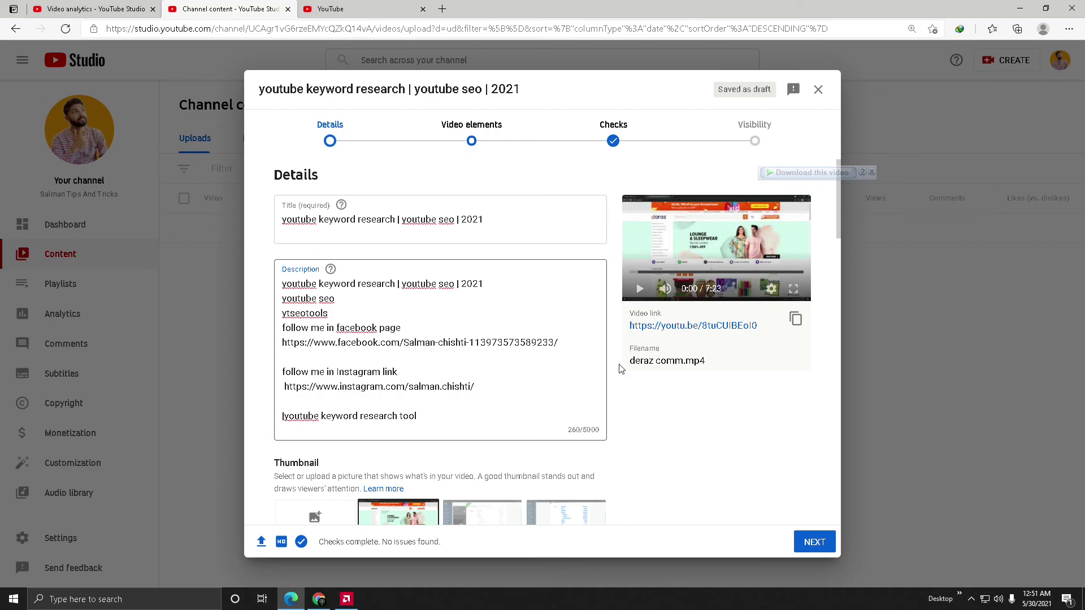